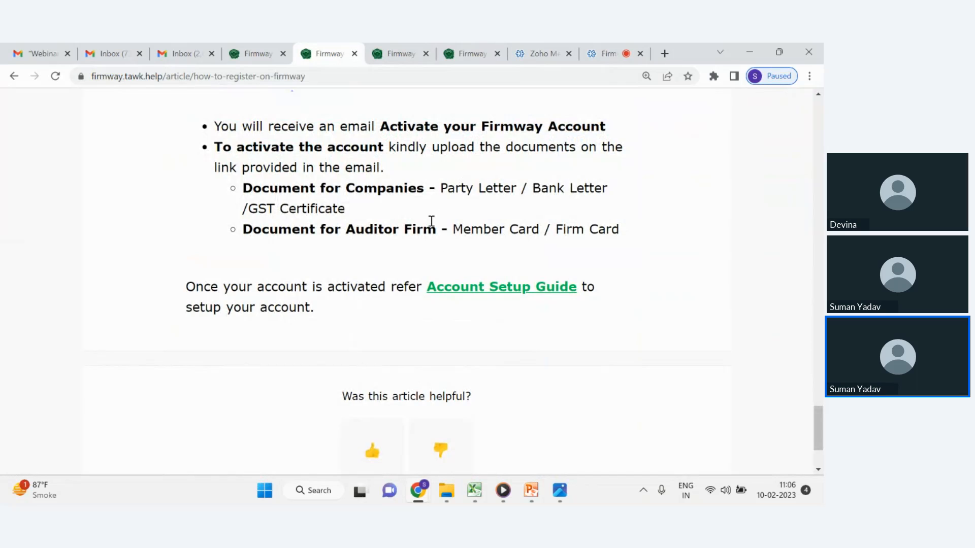
Switch to the Auditor Account Setup slide show and review the five-step setup process.
mouse_move(538, 498)
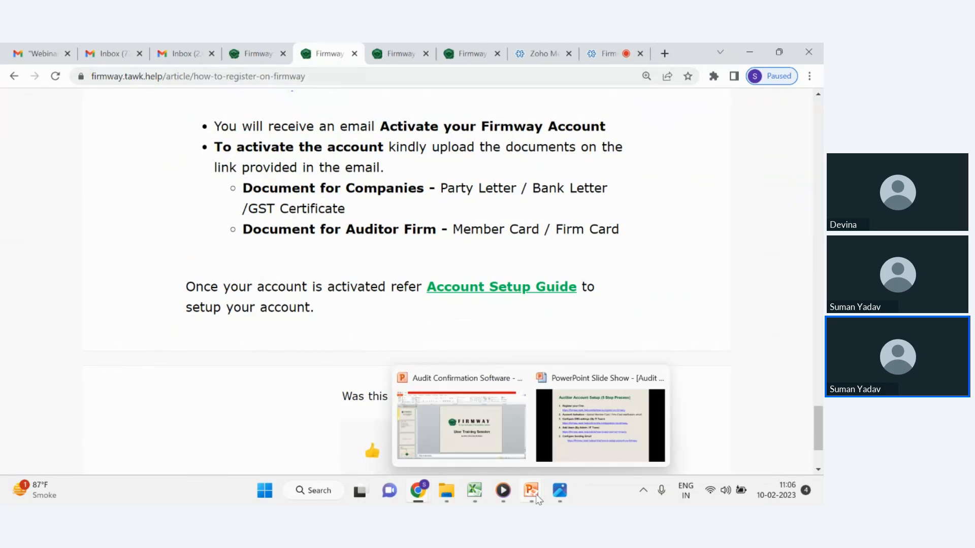
left_click(600, 426)
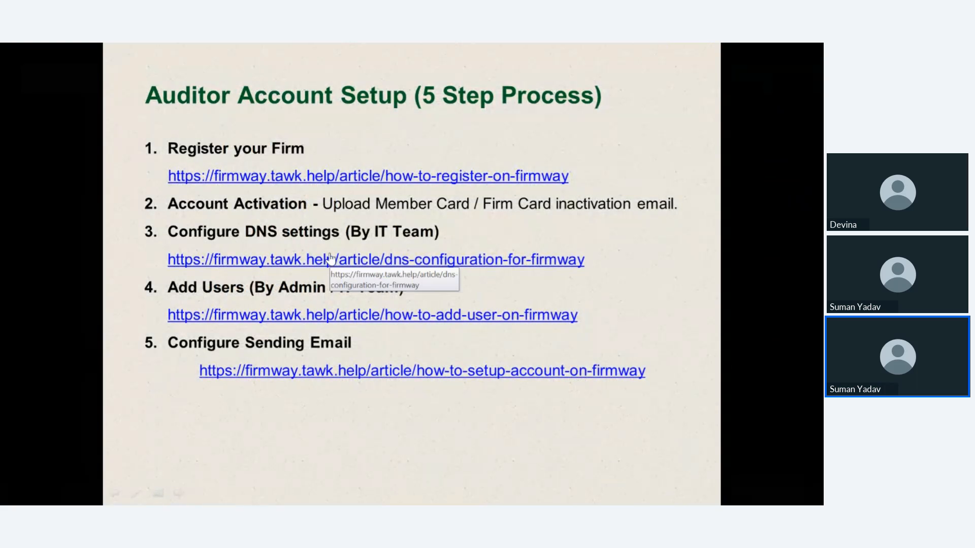
key("alt+Tab")
Return to the Firmway app and open the Domain Config settings page with its domain name field.
left_click(266, 47)
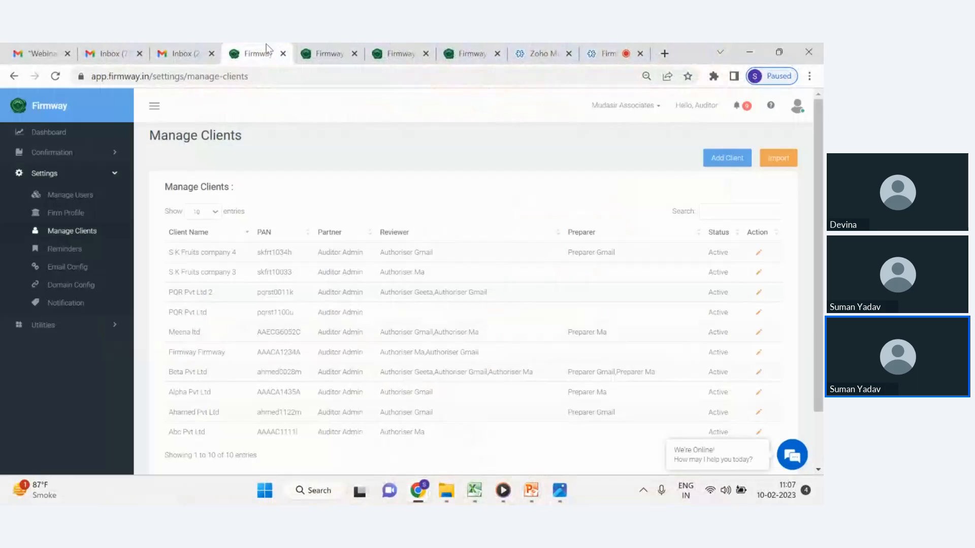
left_click(90, 285)
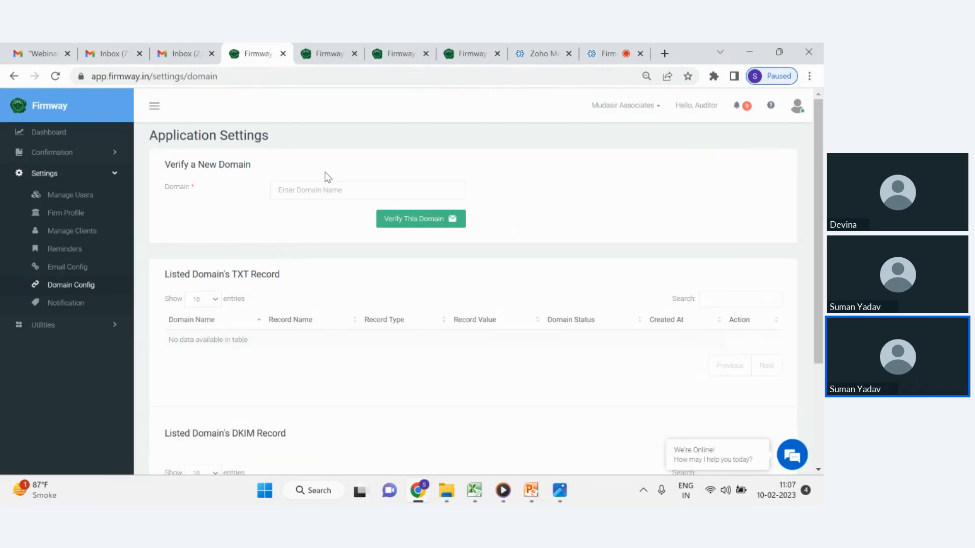
left_click(348, 184)
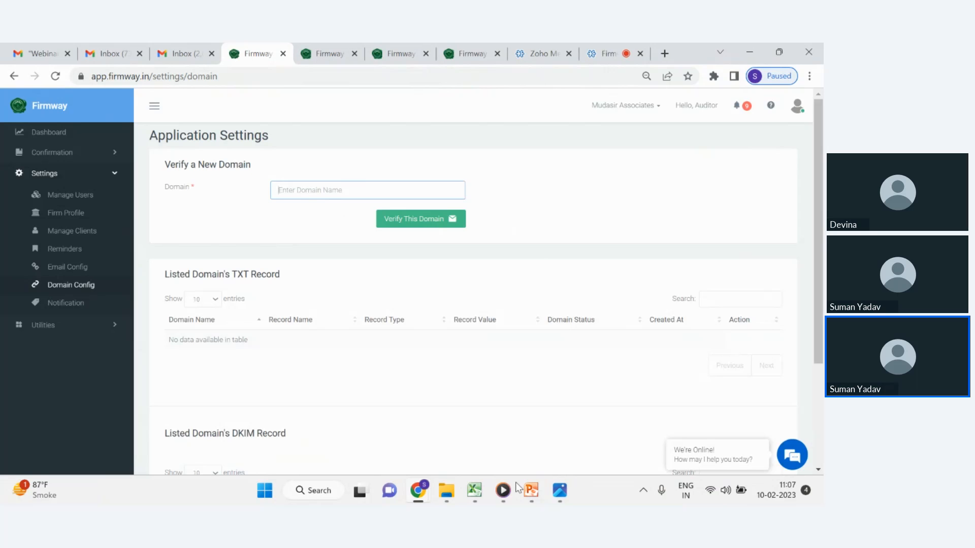
Switch back to the setup slide show to review the remaining setup steps, then return to the browser.
left_click(535, 497)
left_click(600, 417)
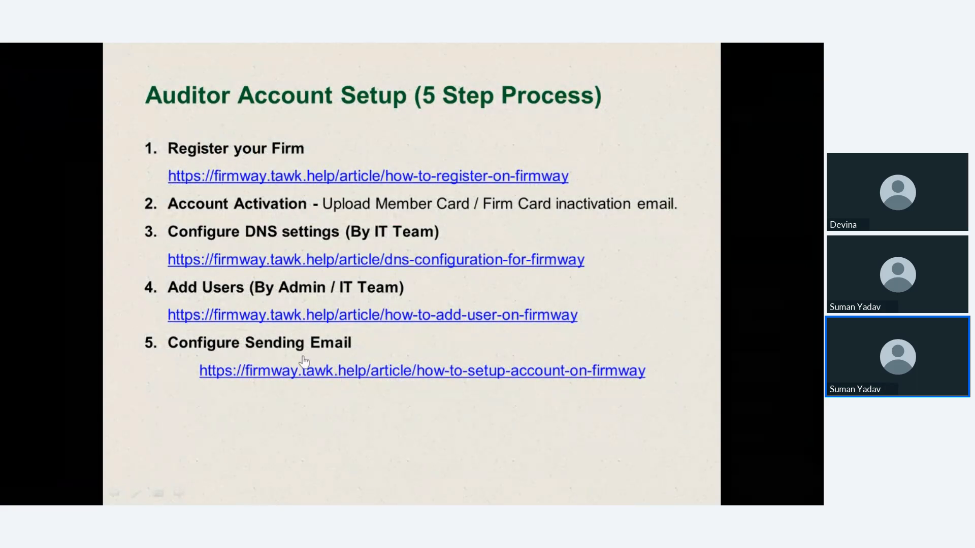
key("alt+Tab")
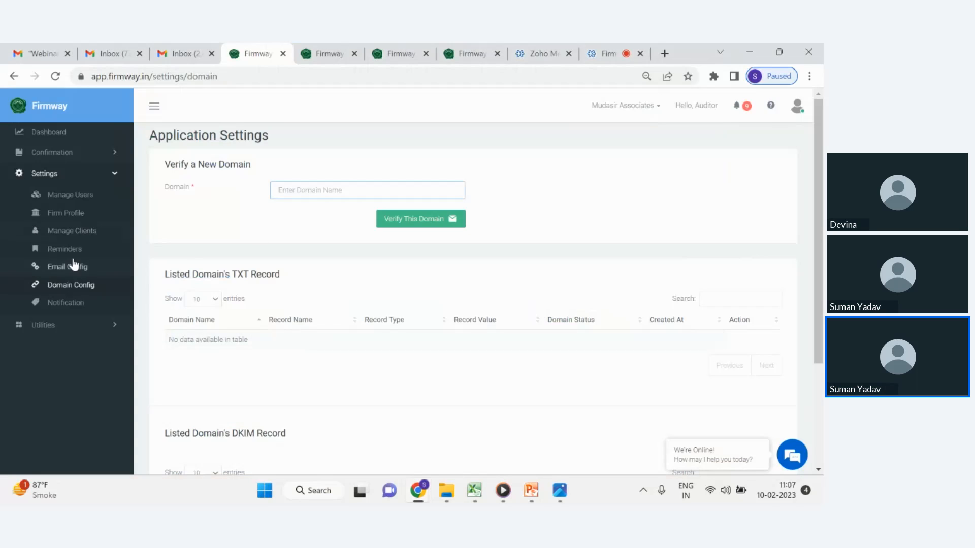
Open Manage Users in settings, go to the Manage Users section and open the Create Sub-User form.
left_click(89, 194)
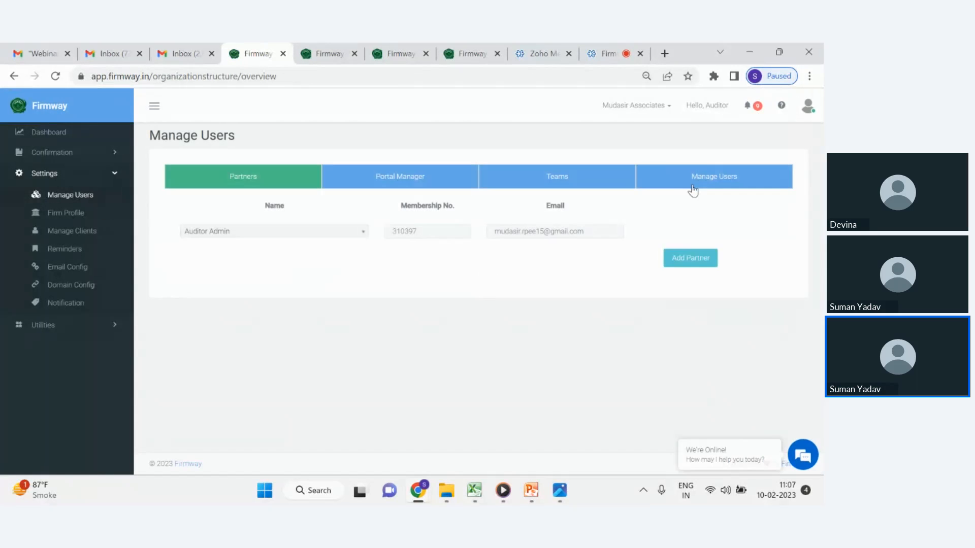
left_click(694, 186)
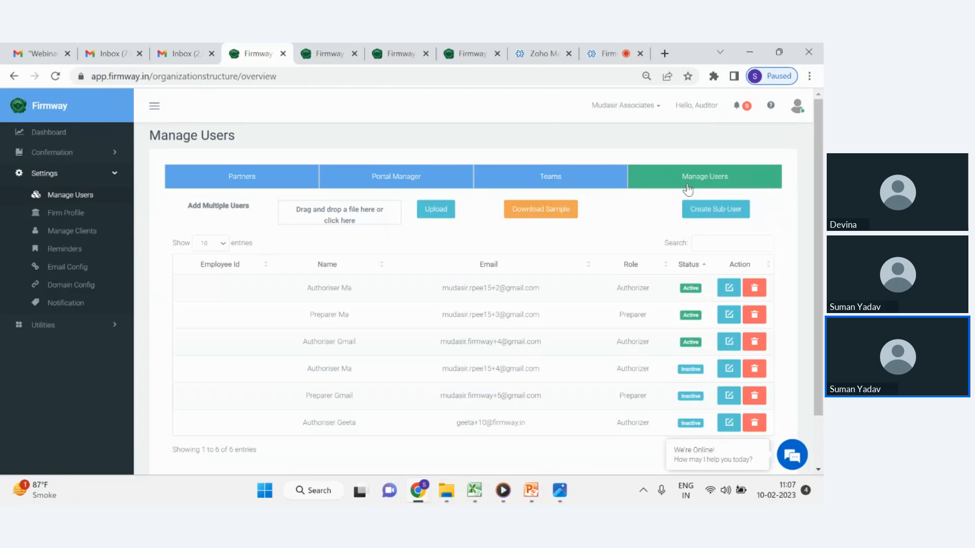
left_click(696, 217)
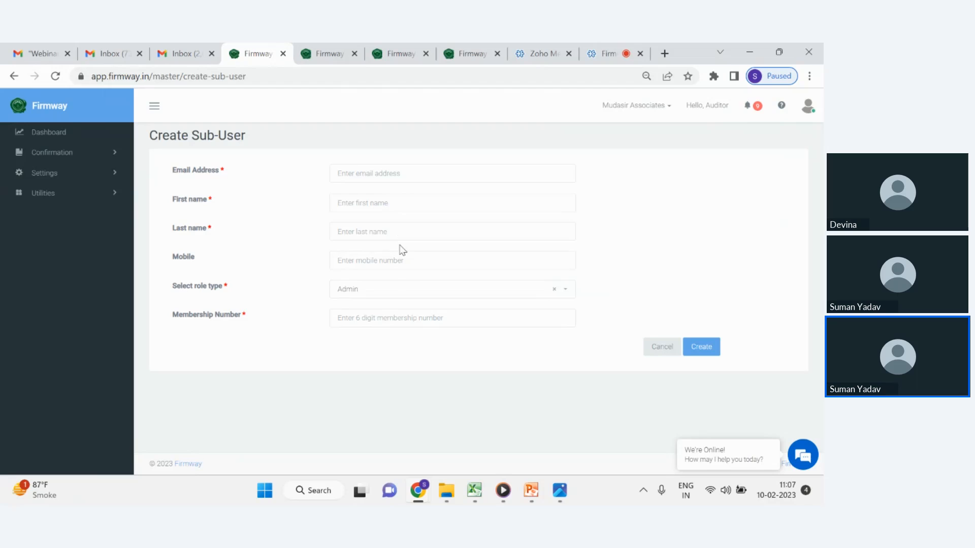
Examine the available role types in the sub-user form's role selector.
left_click(406, 288)
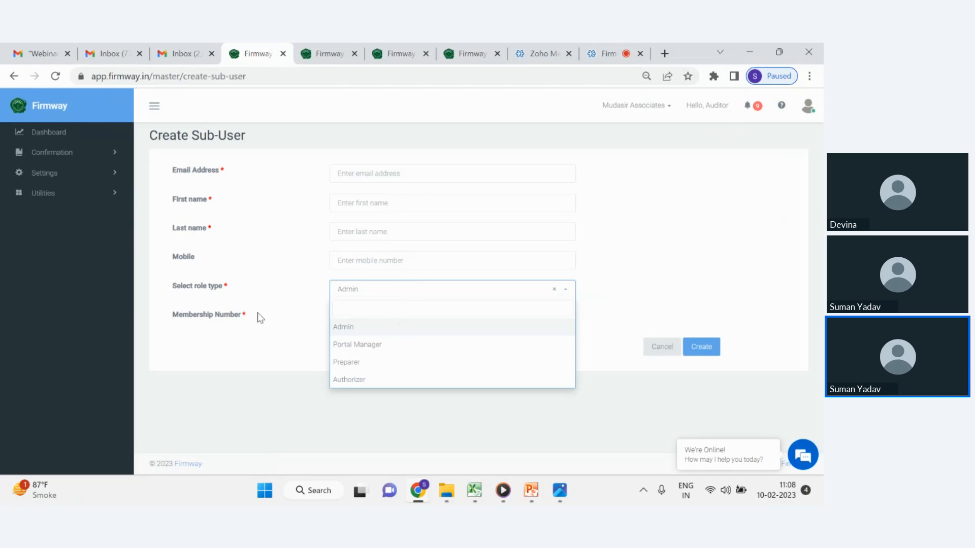
left_click(249, 325)
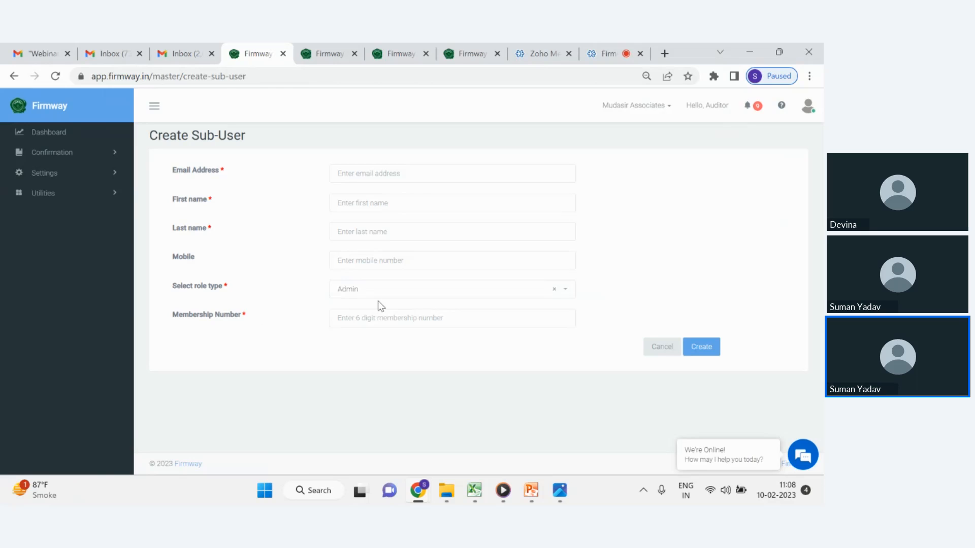
left_click(388, 291)
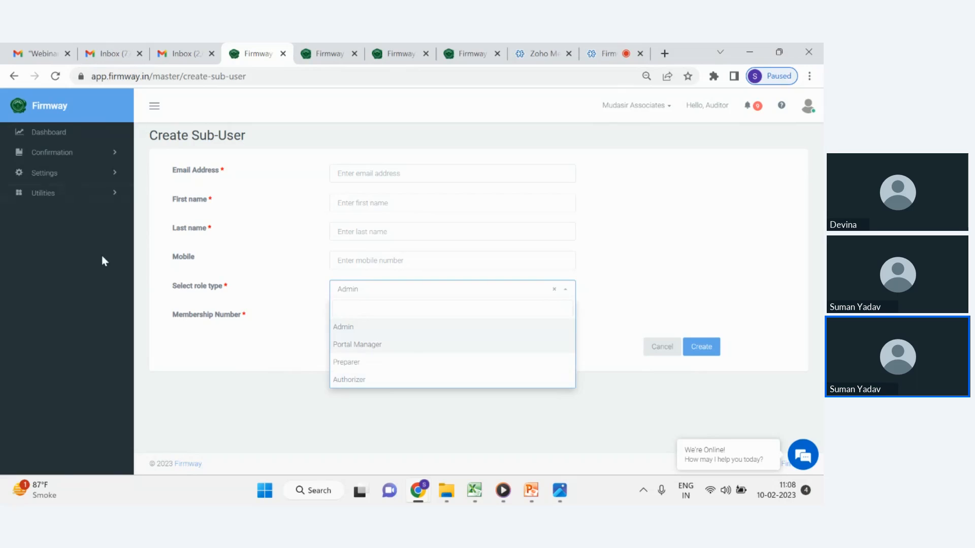
Open the Email Config page under Settings.
left_click(75, 176)
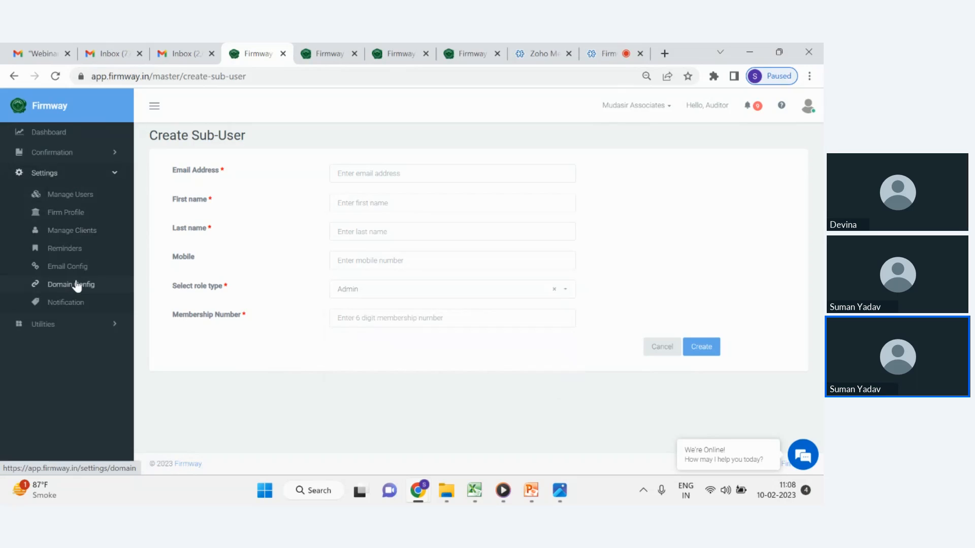
left_click(77, 273)
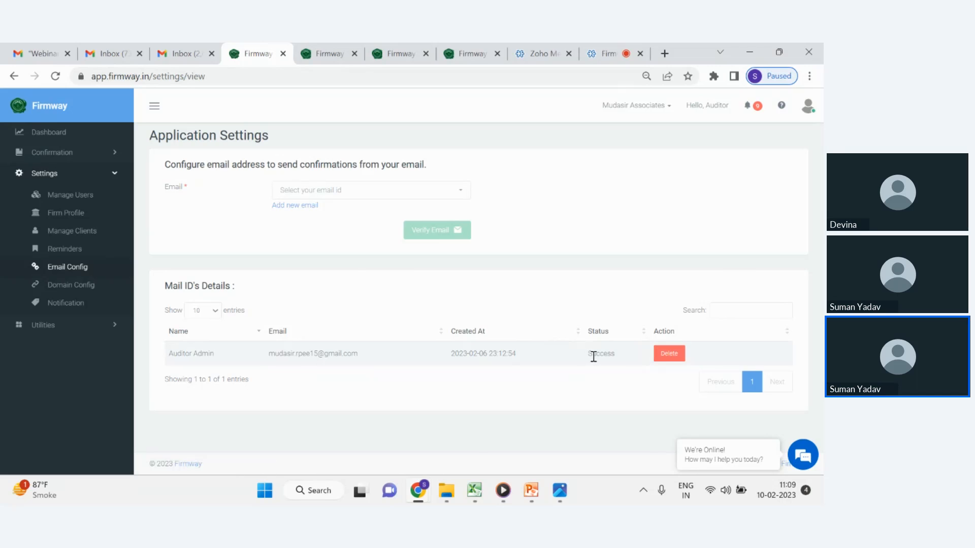
Switch to the setup slide show to review the Configure Sending Email step, then return to the browser.
mouse_move(538, 502)
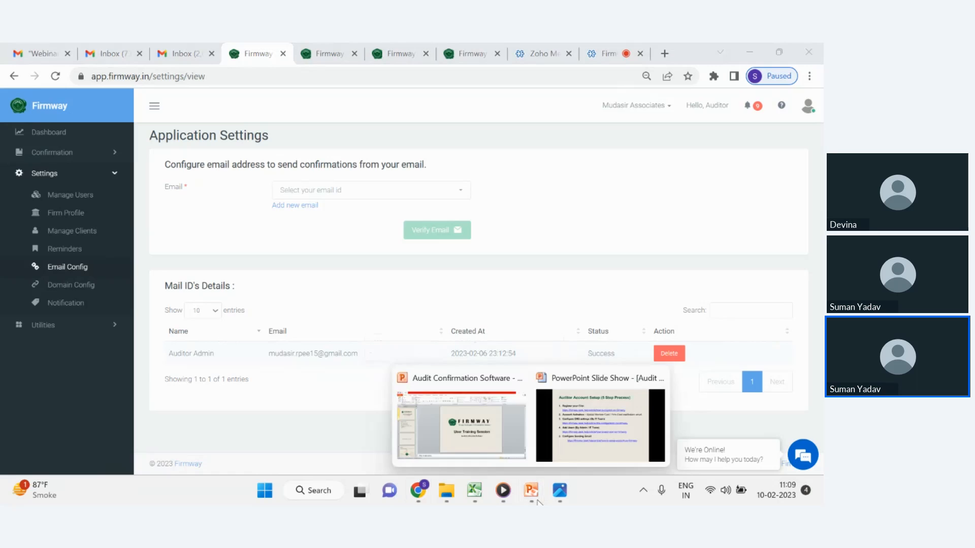
left_click(593, 446)
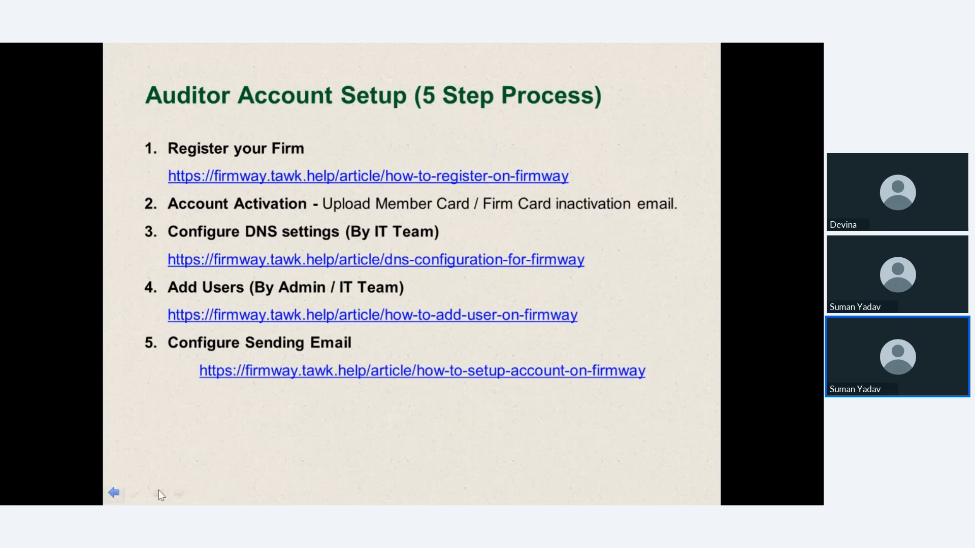
key("alt+Tab")
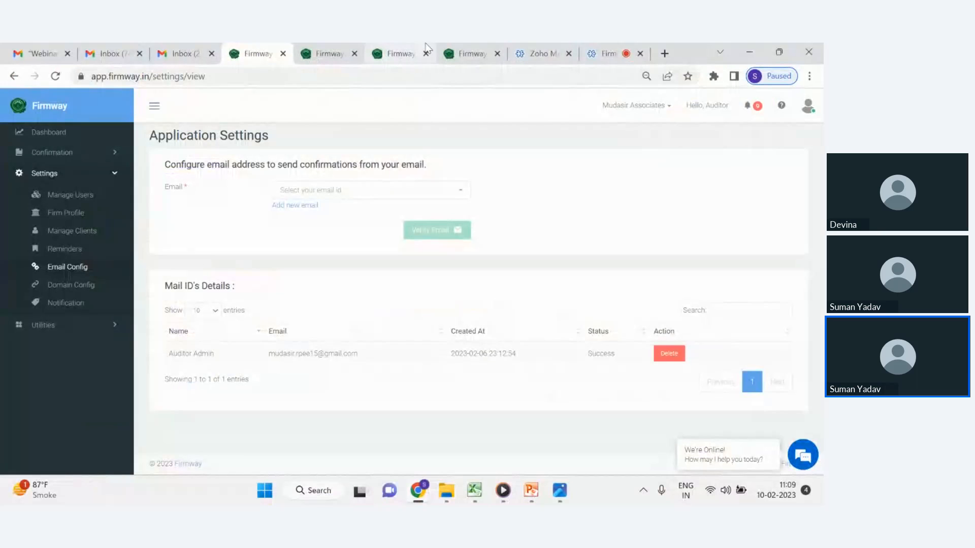
Open the 'Lets register on Firmway' help article and scroll through its registration steps.
left_click(346, 51)
scroll(389, 153, "up", 15)
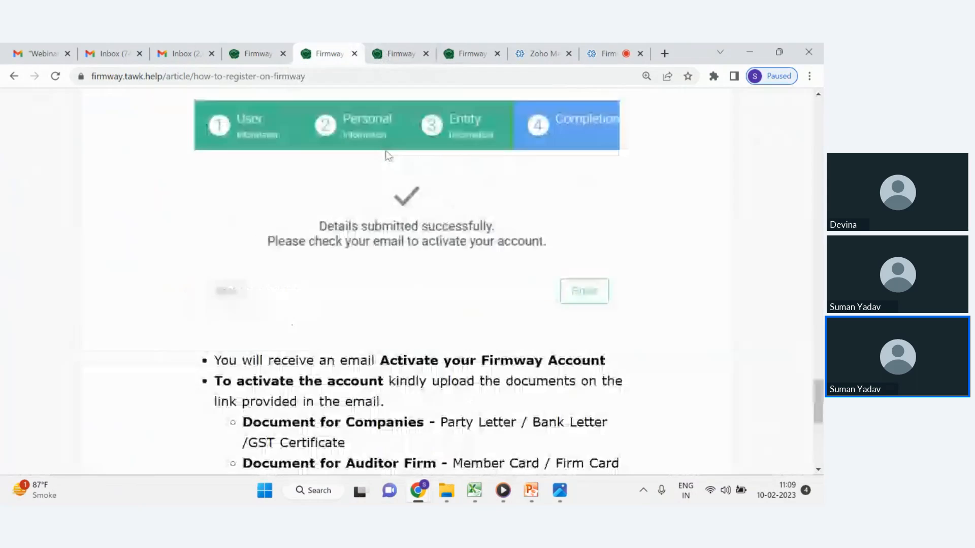
scroll(391, 152, "up", 15)
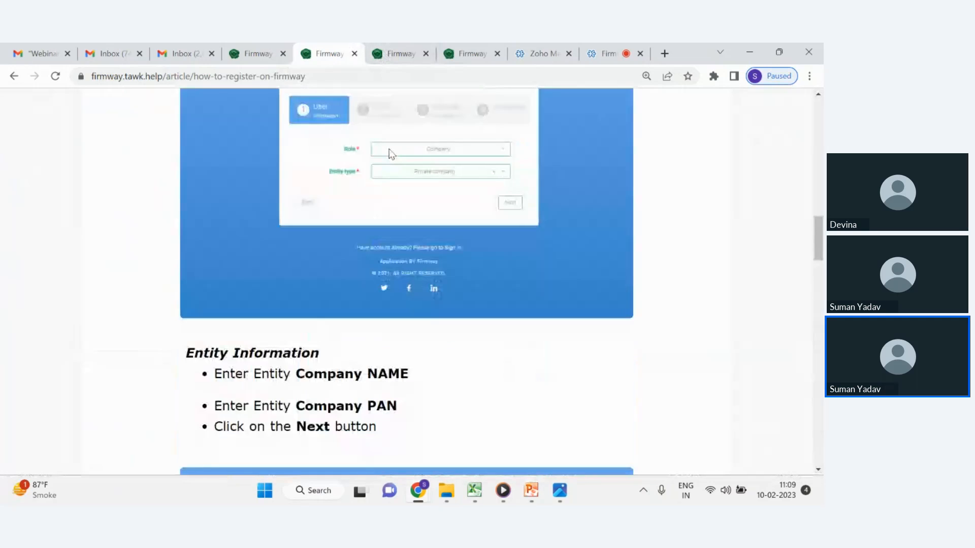
scroll(391, 152, "up", 6)
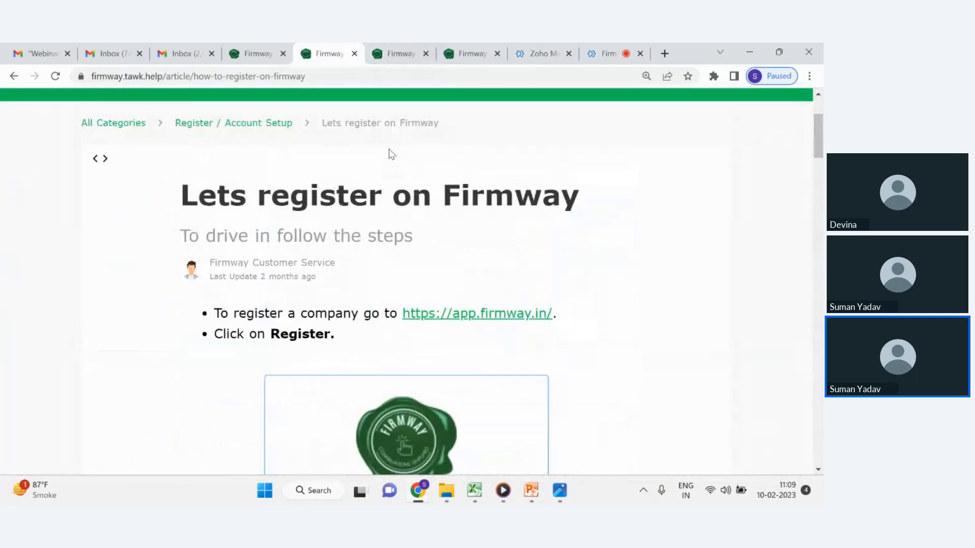
scroll(392, 154, "down", 1)
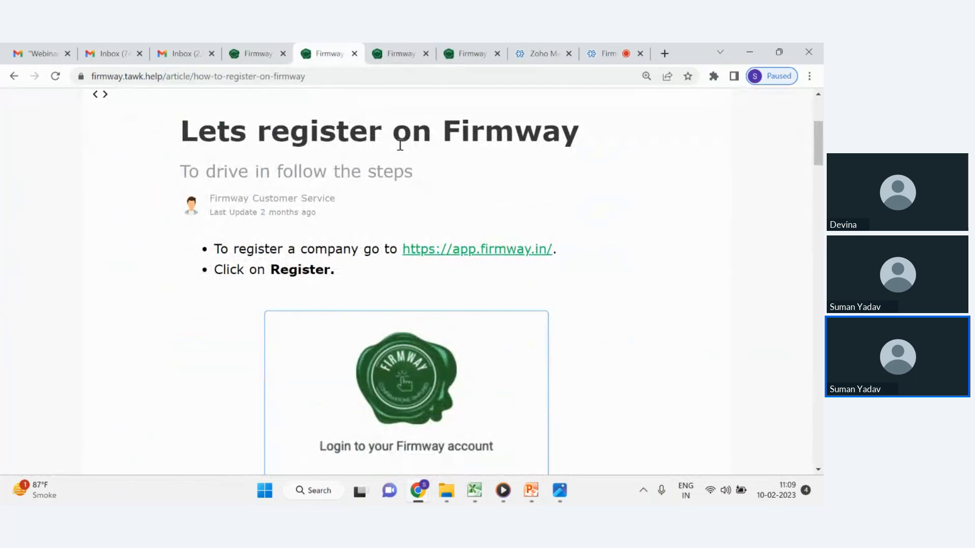
scroll(400, 146, "down", 12)
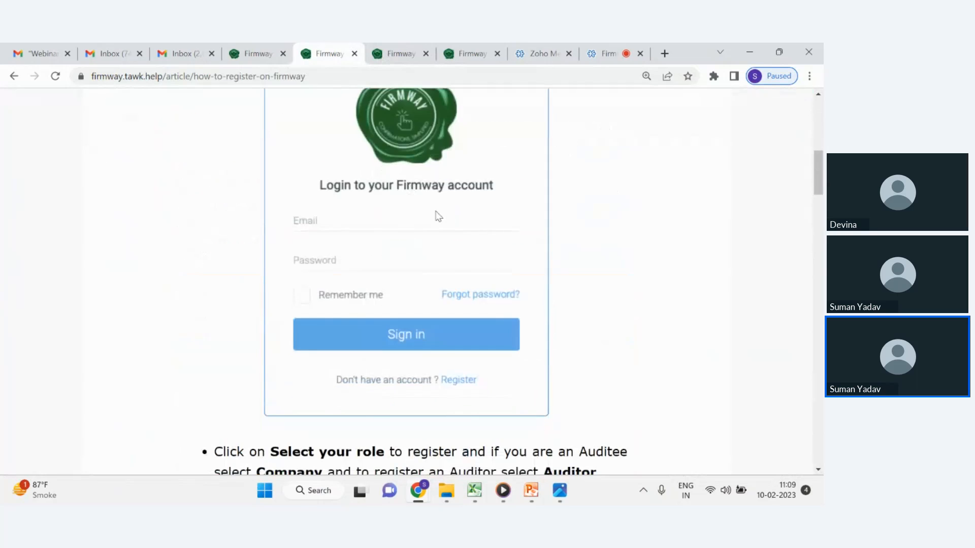
scroll(541, 248, "down", 15)
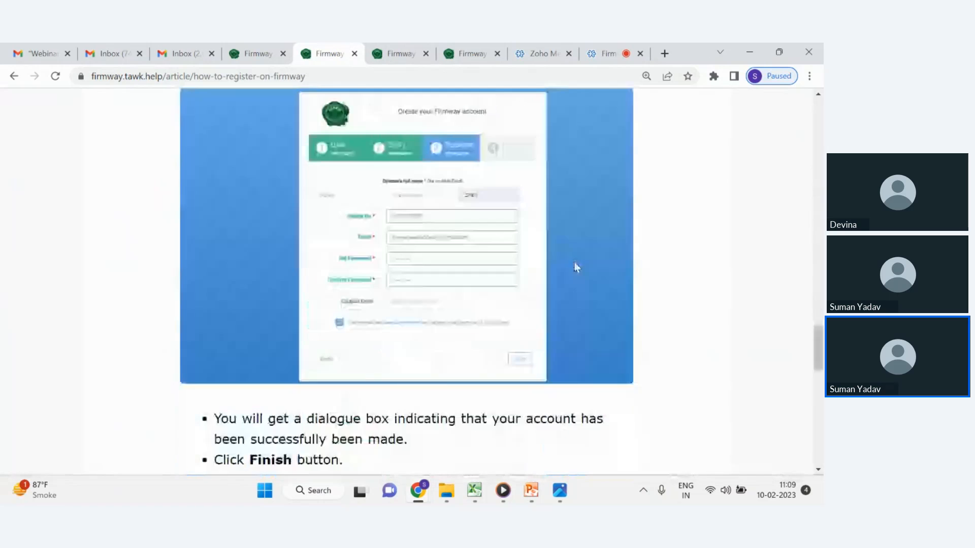
scroll(543, 274, "down", 3)
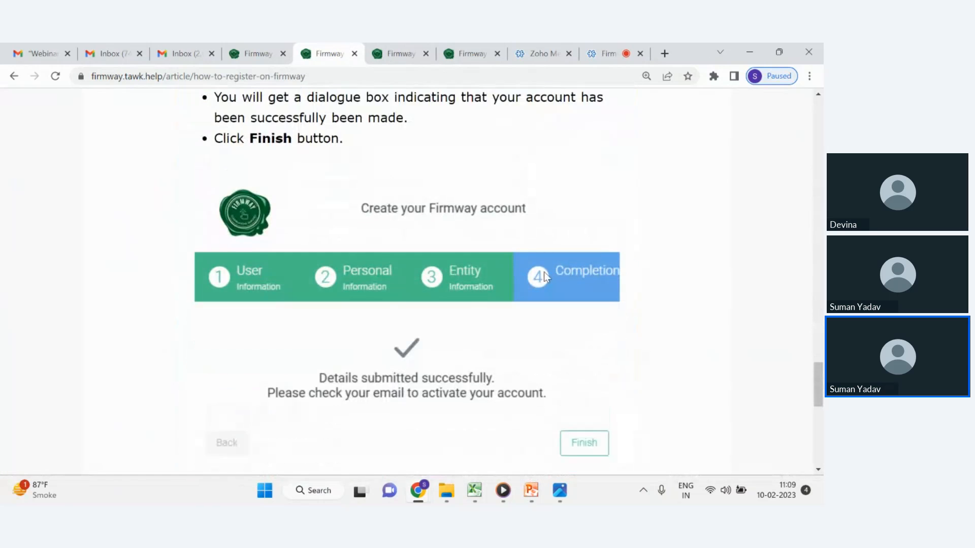
Open the 'Audit Authorization (From Auditor)' help article and read through its steps.
left_click(401, 54)
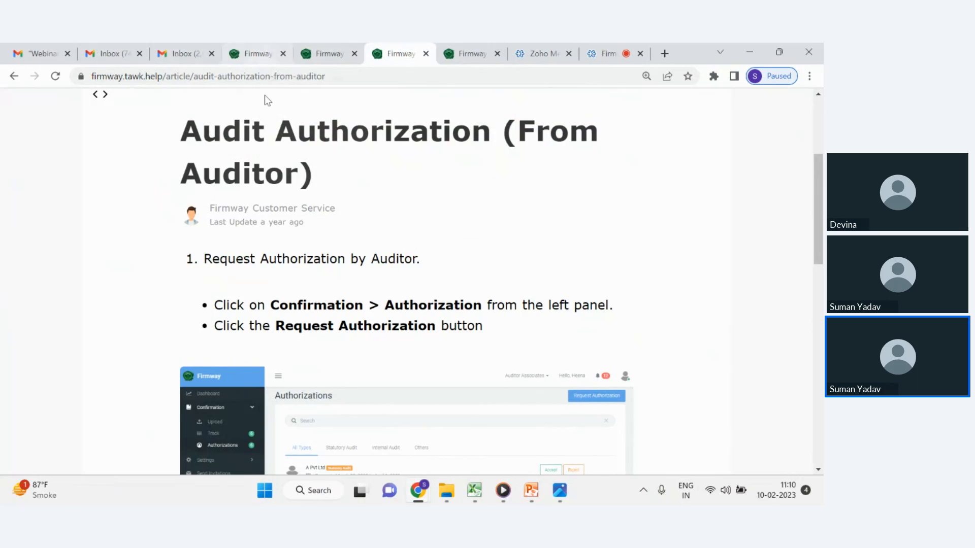
scroll(219, 294, "down", 3)
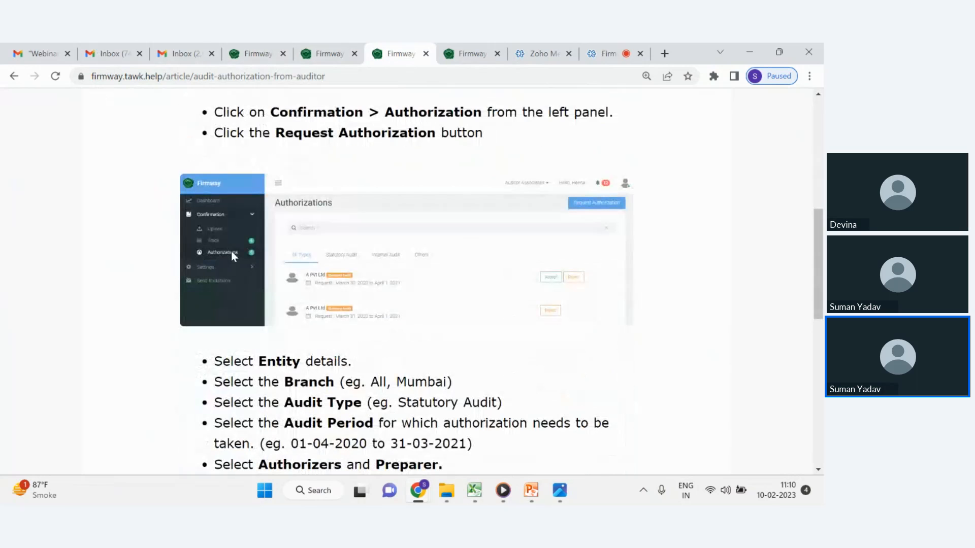
scroll(406, 279, "down", 5)
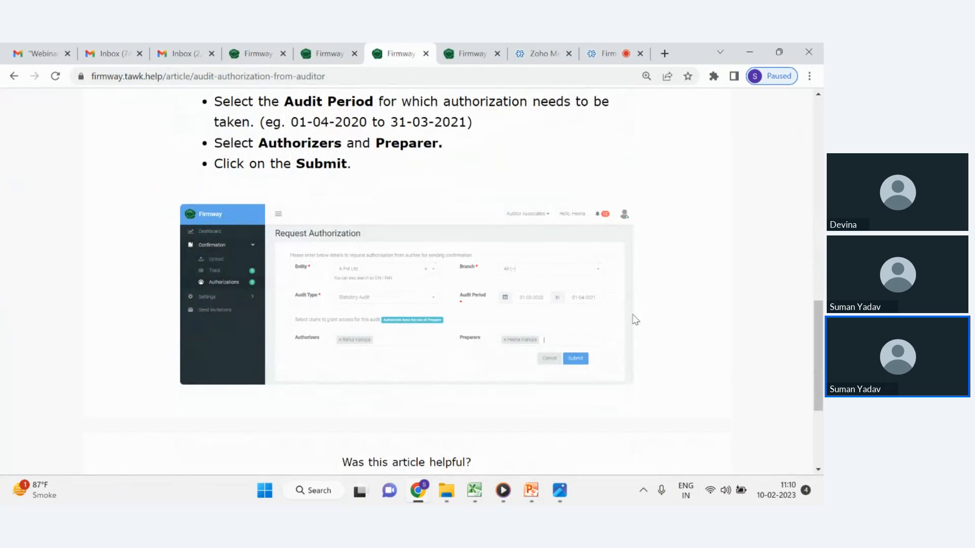
scroll(410, 340, "down", 1)
scroll(411, 342, "down", 4)
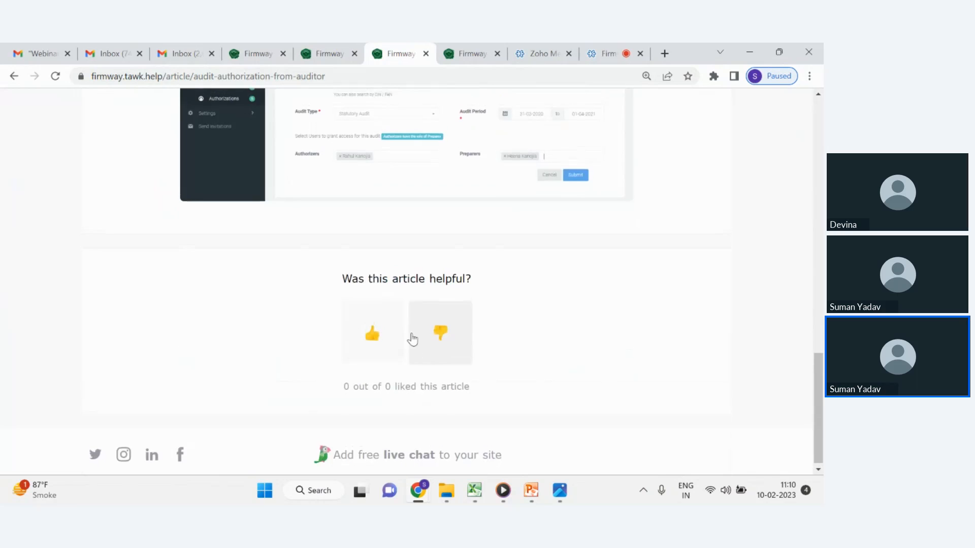
scroll(405, 330, "up", 3)
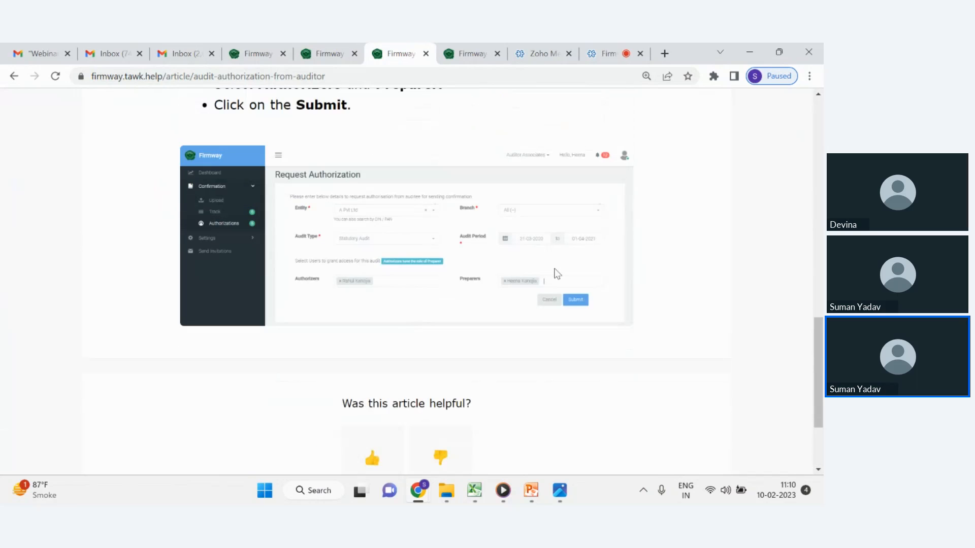
Open the 'How To Send Management Balance Confirmation' help article and scroll through its upload and verify steps.
left_click(474, 46)
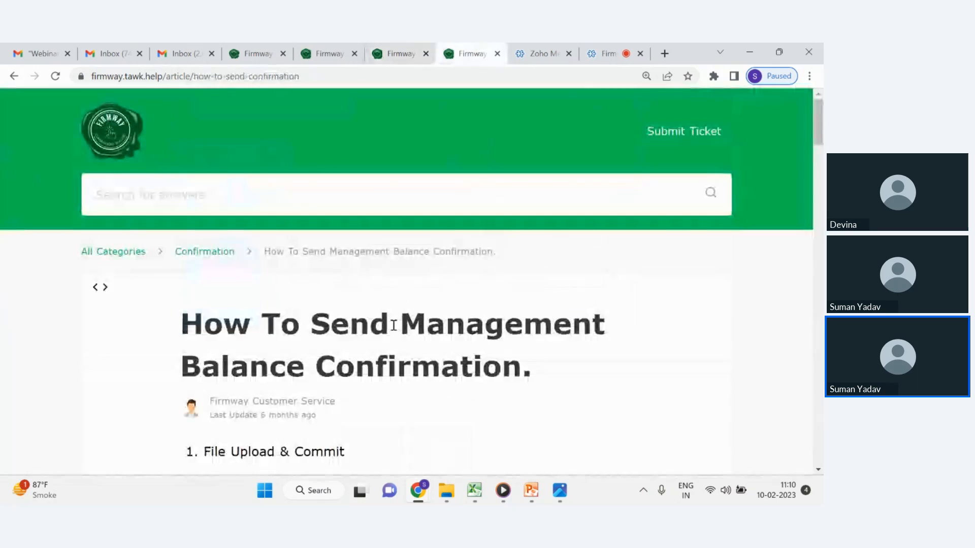
scroll(396, 328, "down", 10)
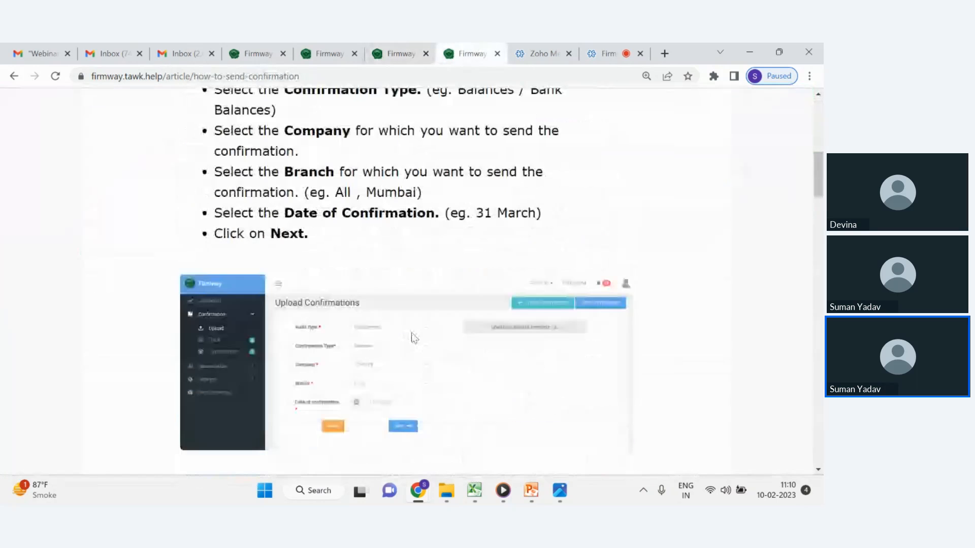
scroll(414, 338, "down", 9)
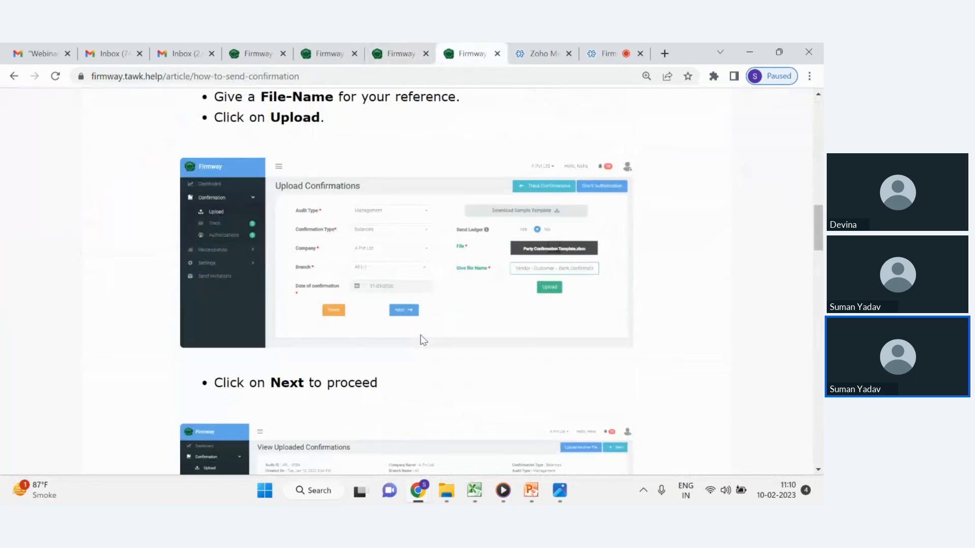
scroll(420, 340, "down", 6)
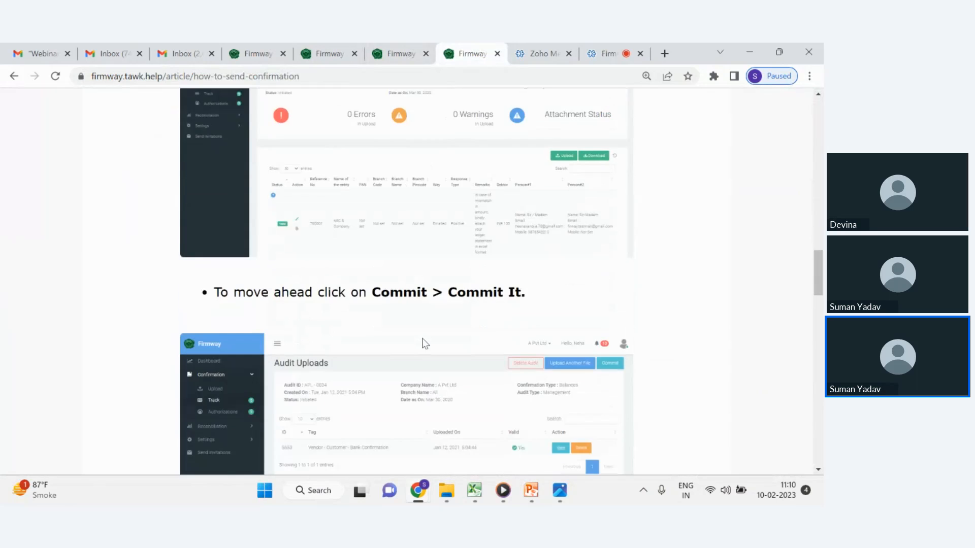
scroll(426, 344, "down", 1)
scroll(425, 341, "down", 5)
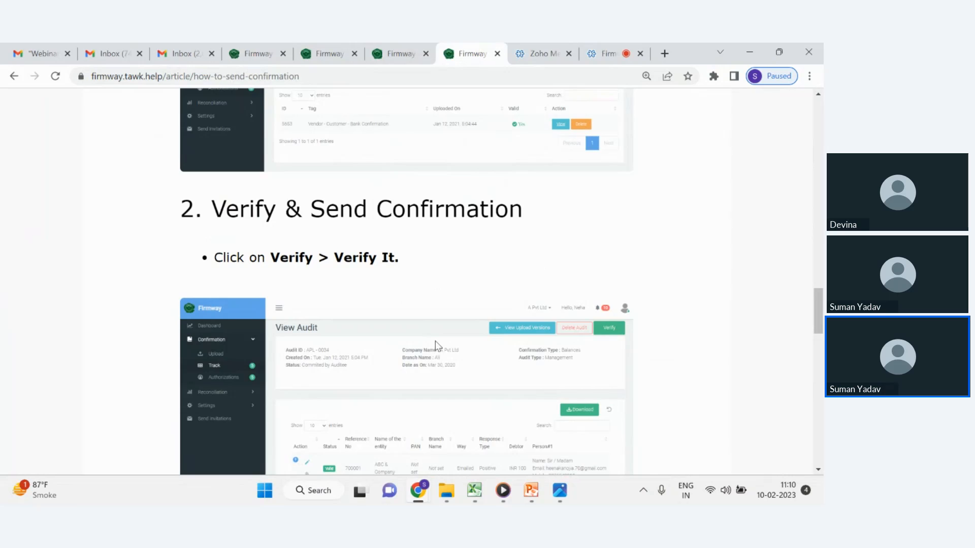
Scroll further through the help article's Verify & Send Confirmation and sending options steps.
scroll(441, 350, "down", 5)
scroll(503, 357, "down", 10)
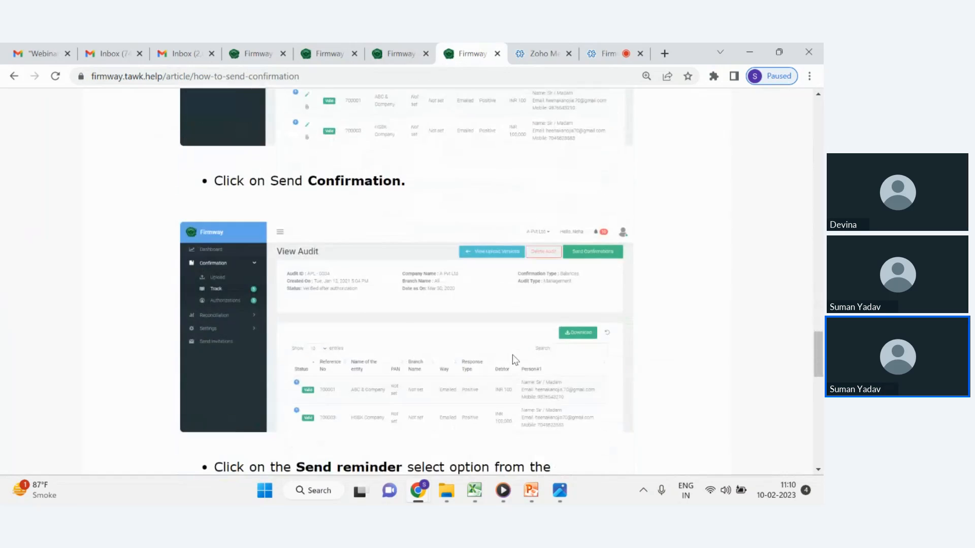
scroll(515, 365, "down", 1)
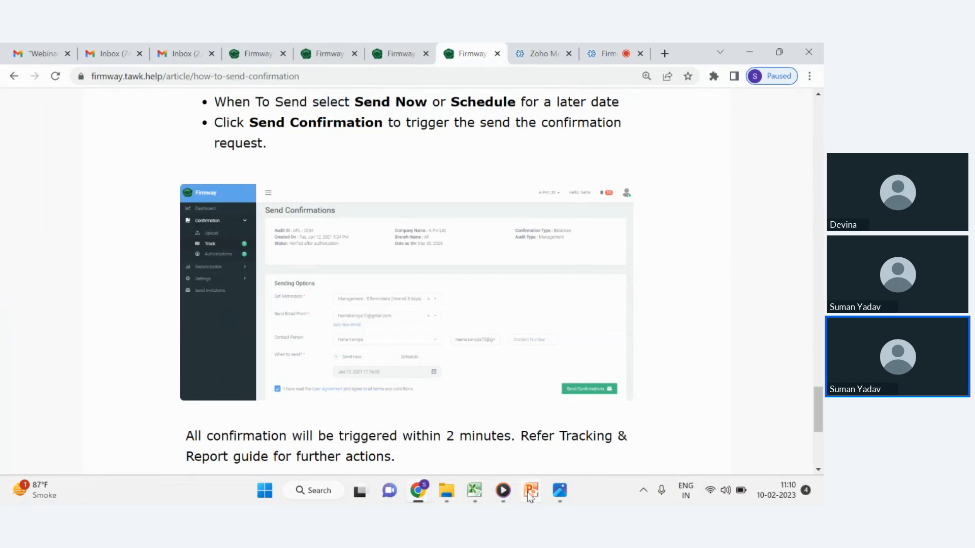
Switch to the slide show to present the 'Update No 1 Manage client in Auditor login' slide, then return to the Firmway tab.
mouse_move(531, 491)
left_click(603, 421)
left_click(433, 395)
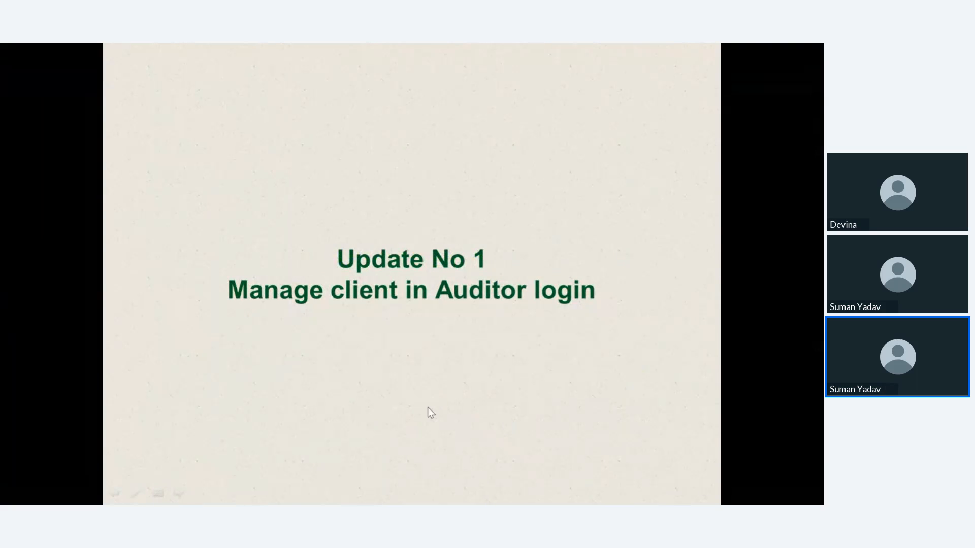
key("alt+Tab")
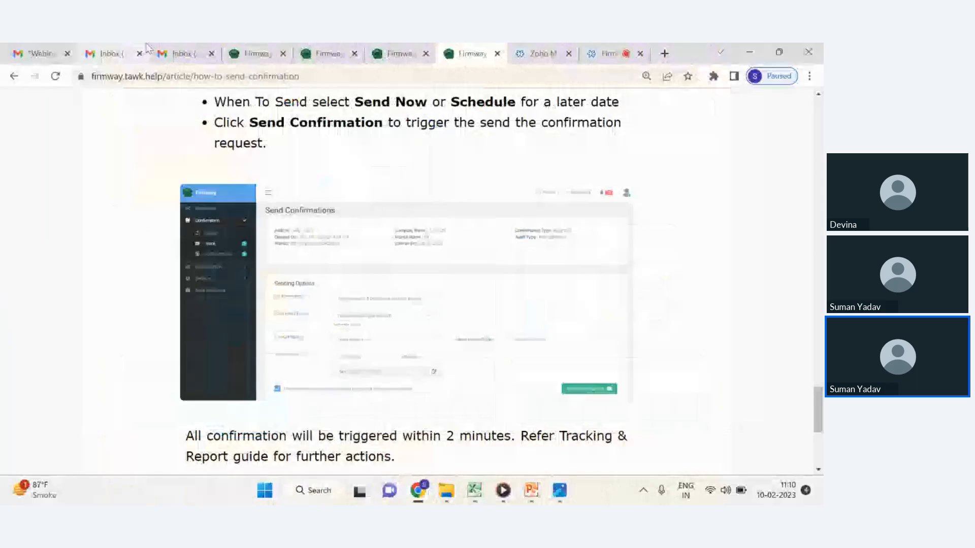
left_click(234, 47)
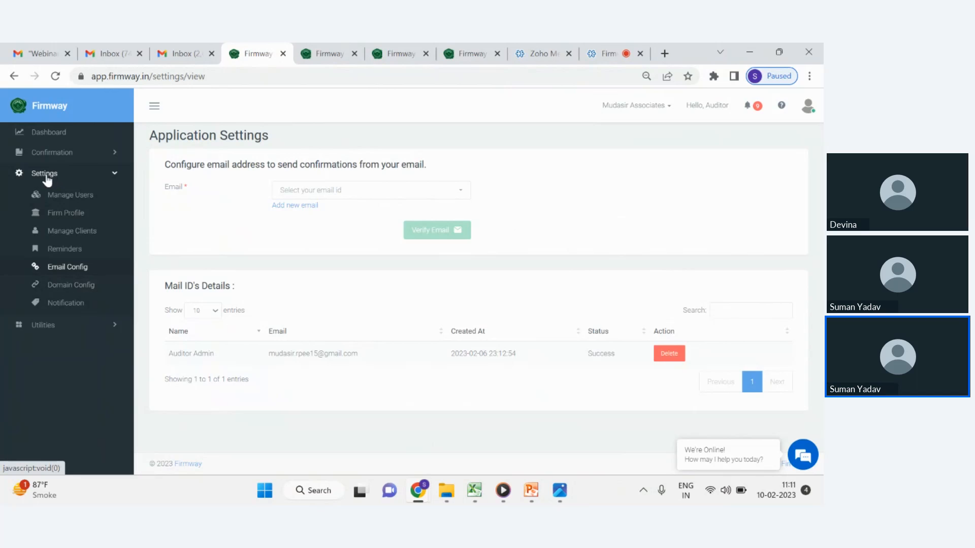
Open Manage Clients in the settings and go to its Import Clients page.
left_click(68, 233)
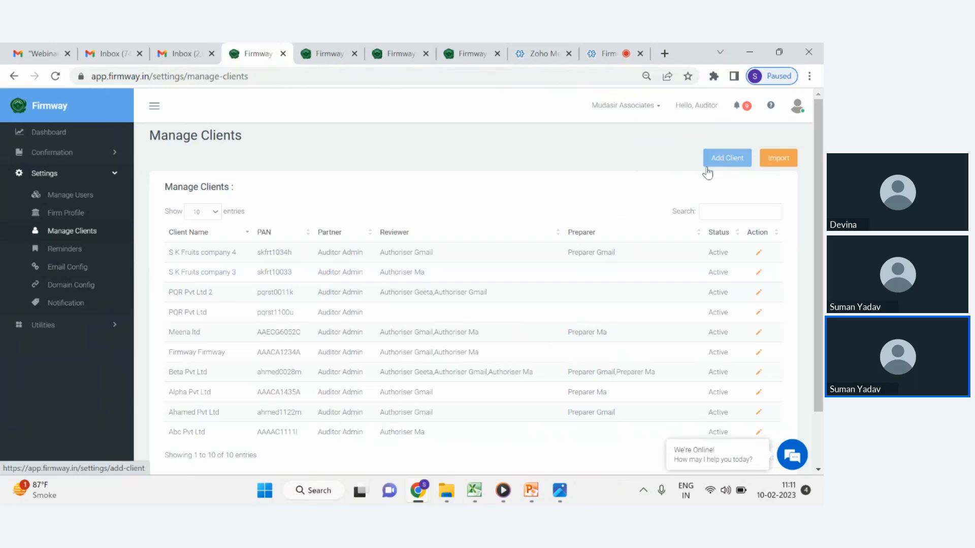
left_click(771, 161)
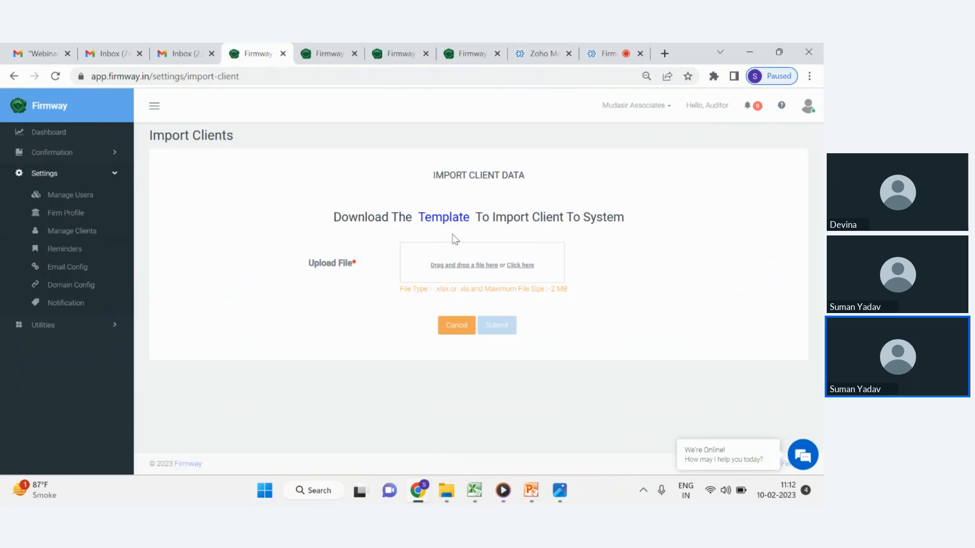
Switch to the client_import_template (2).xlsx spreadsheet and inspect the sample row's PAN, client name and contact cells.
mouse_move(503, 490)
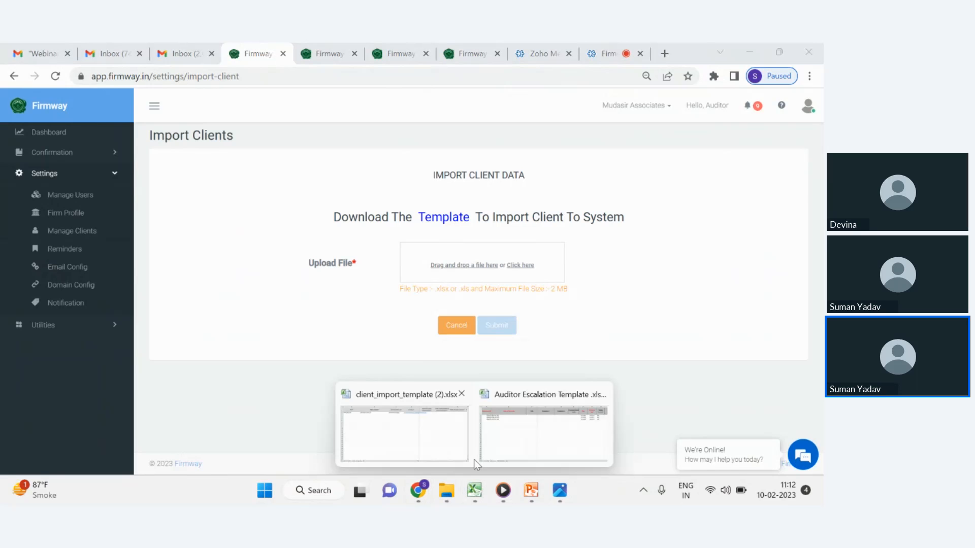
left_click(415, 423)
left_click(196, 168)
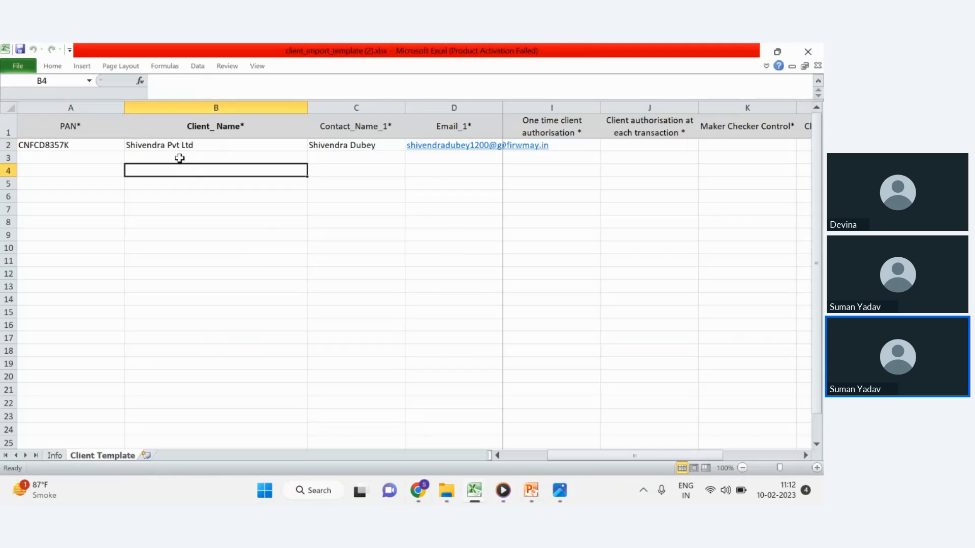
left_click(97, 143)
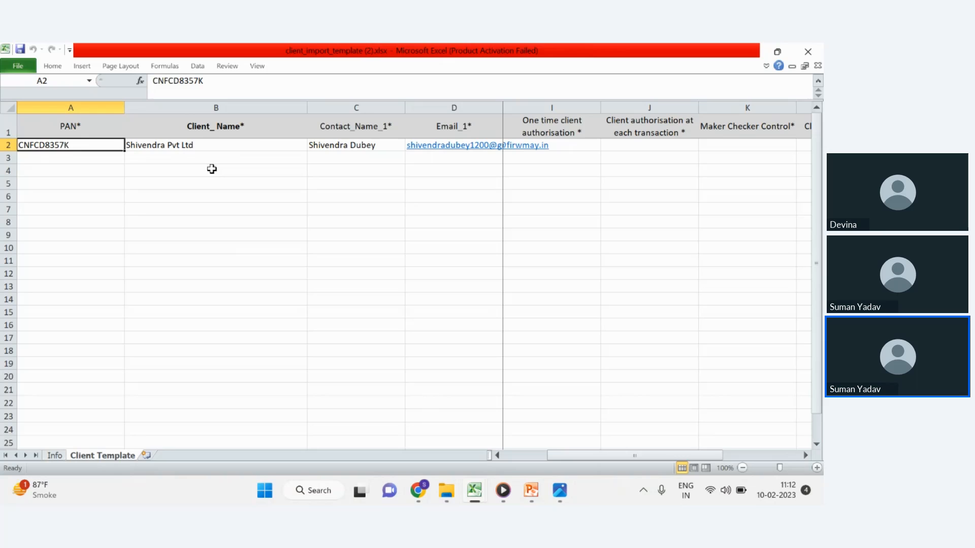
left_click(265, 143)
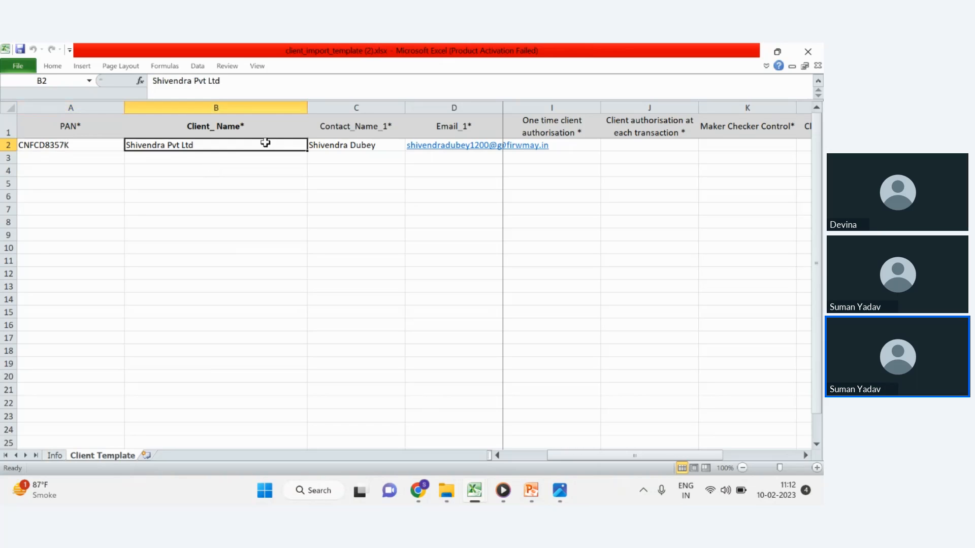
left_click(113, 145)
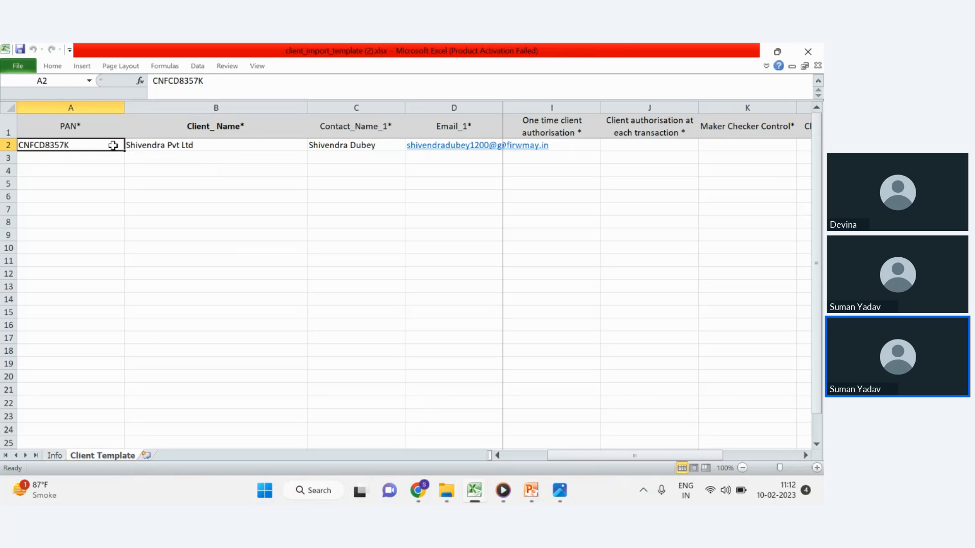
left_click(202, 145)
left_click(376, 149)
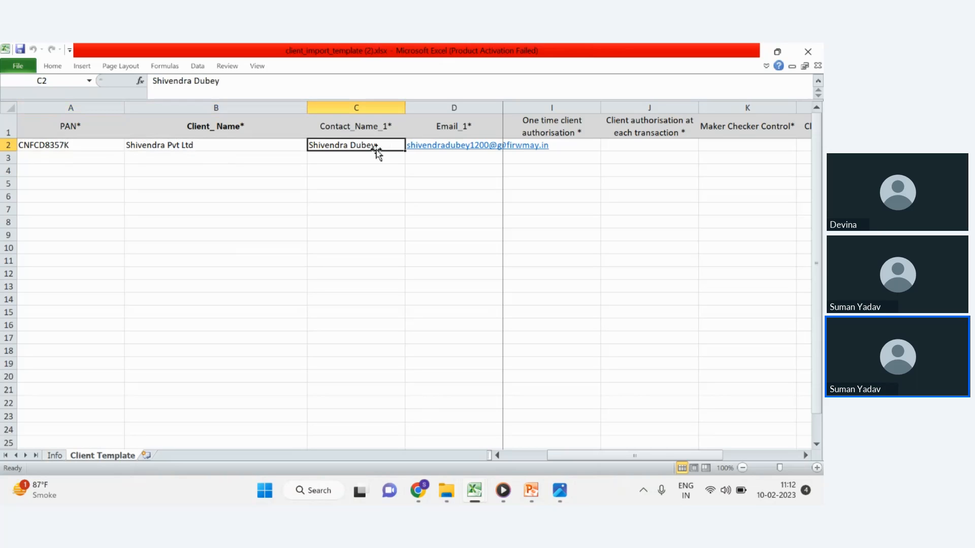
Move across the sample row's email, partner, reviewer, preparer and one-time authorisation columns.
key("shift+Right")
key("shift+Right")
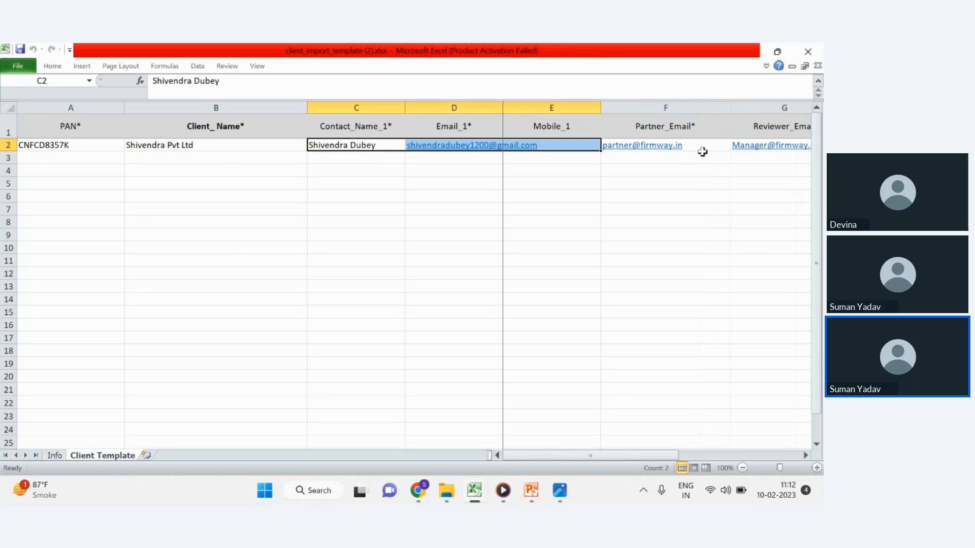
left_click(719, 145)
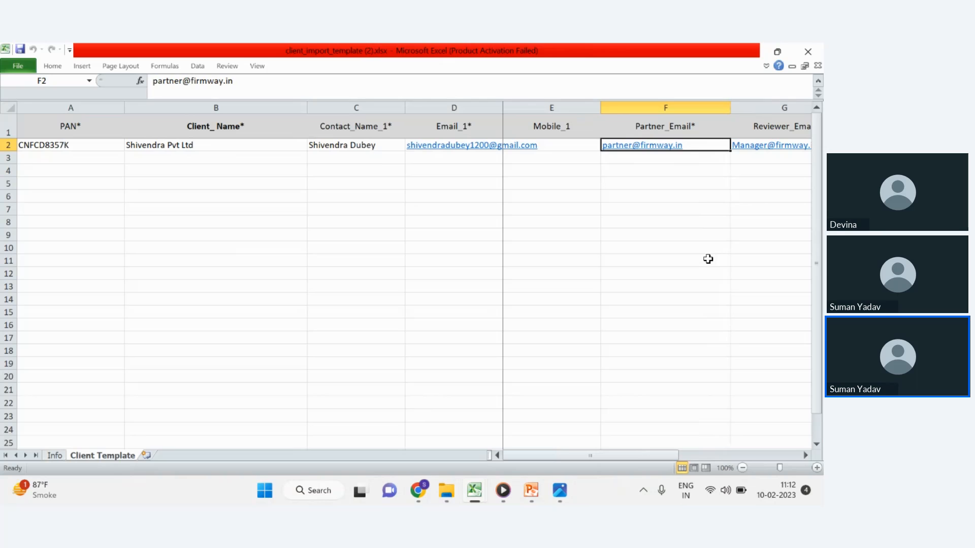
key("Right")
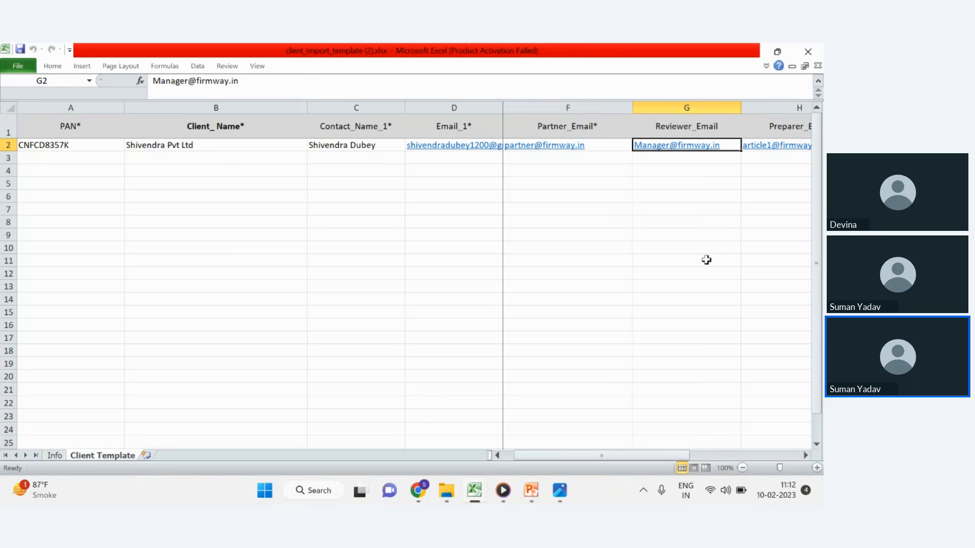
key("Right")
key("Left")
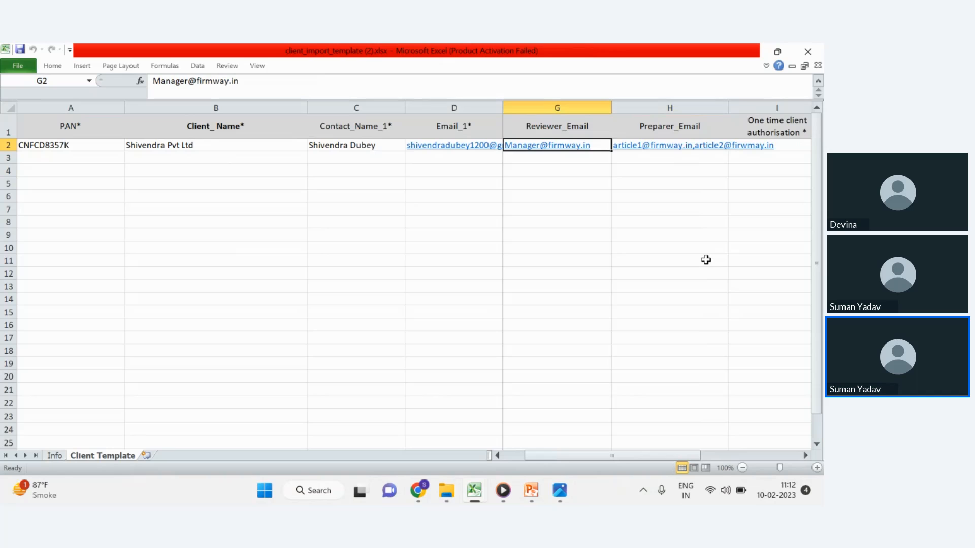
key("Right")
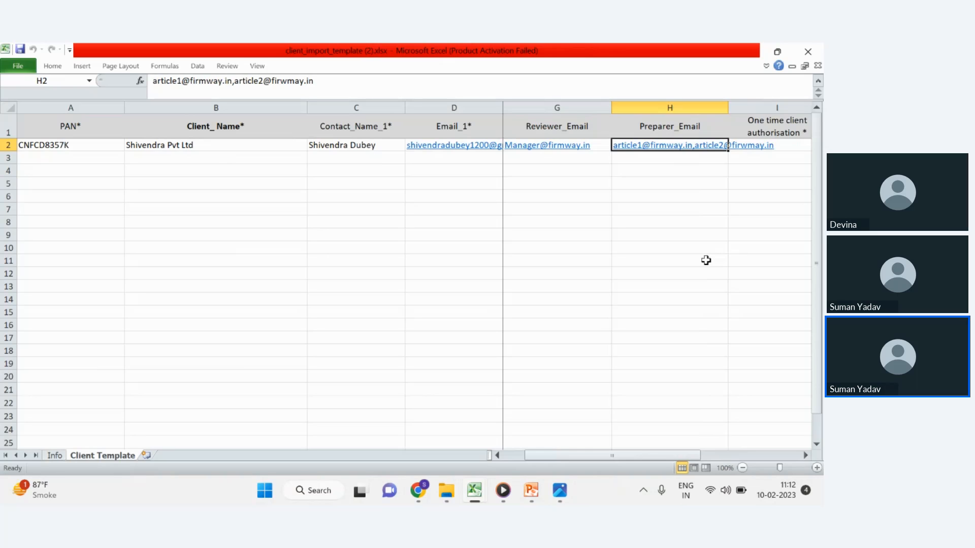
key("Right")
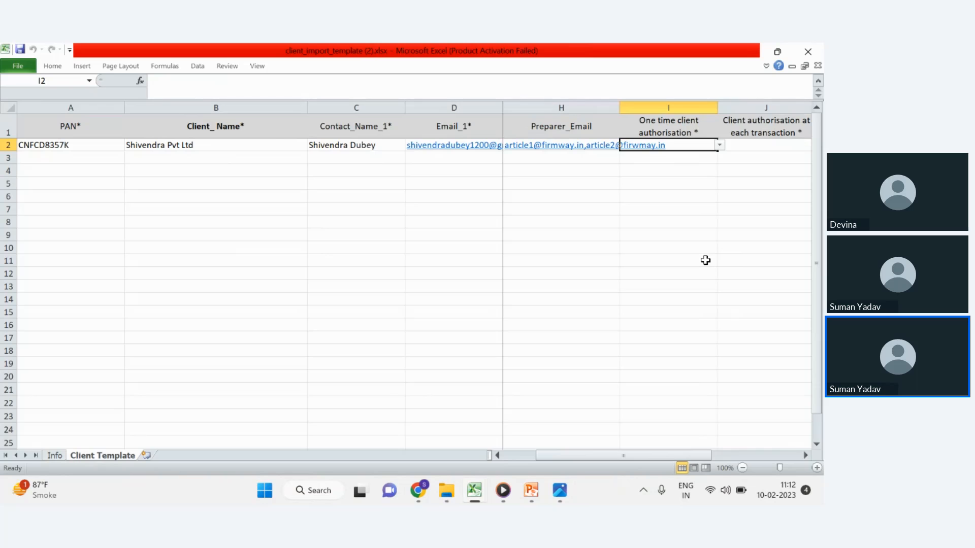
Return to the browser, go back to Manage Clients and open the Add Client form.
key("alt+Tab")
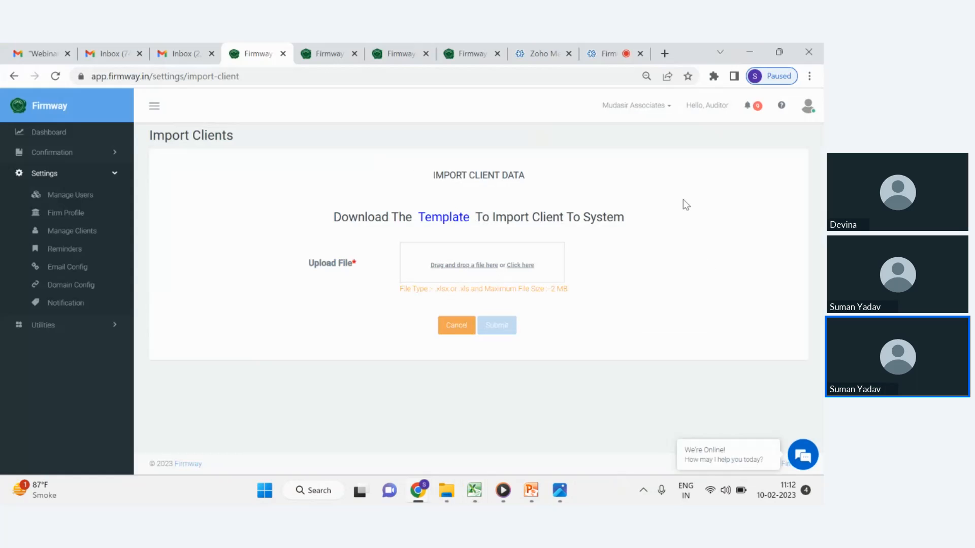
left_click(16, 81)
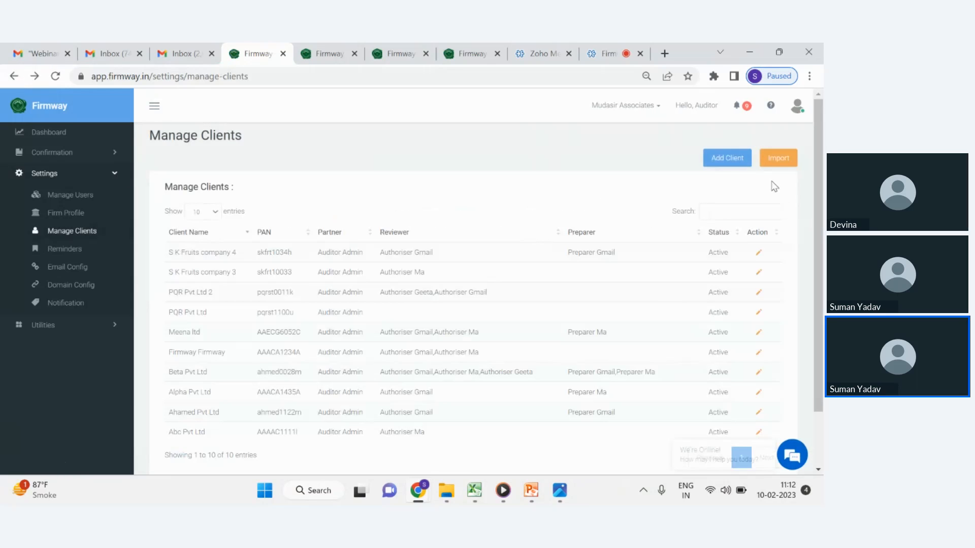
left_click(731, 162)
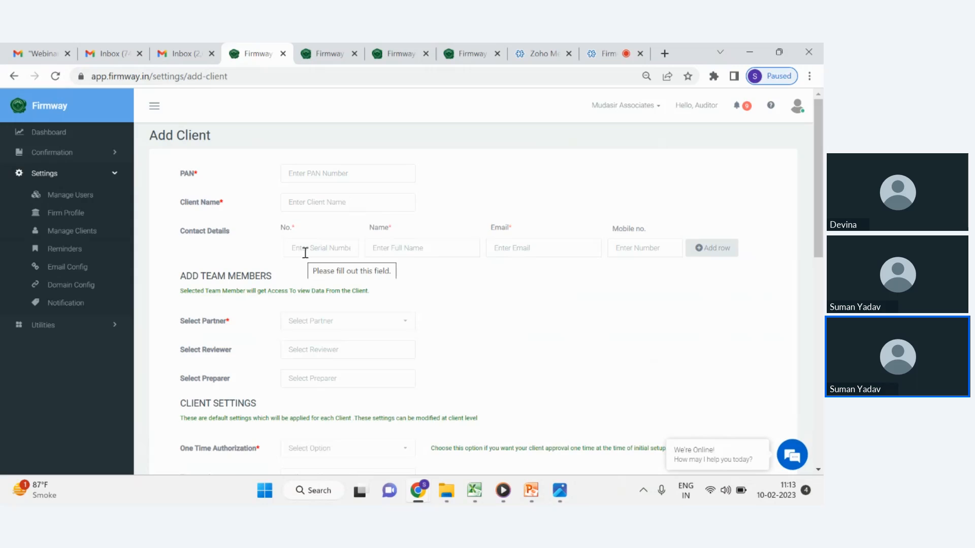
Scroll to the Add Client form's client settings and set One Time Authorization to Required.
scroll(381, 281, "down", 2)
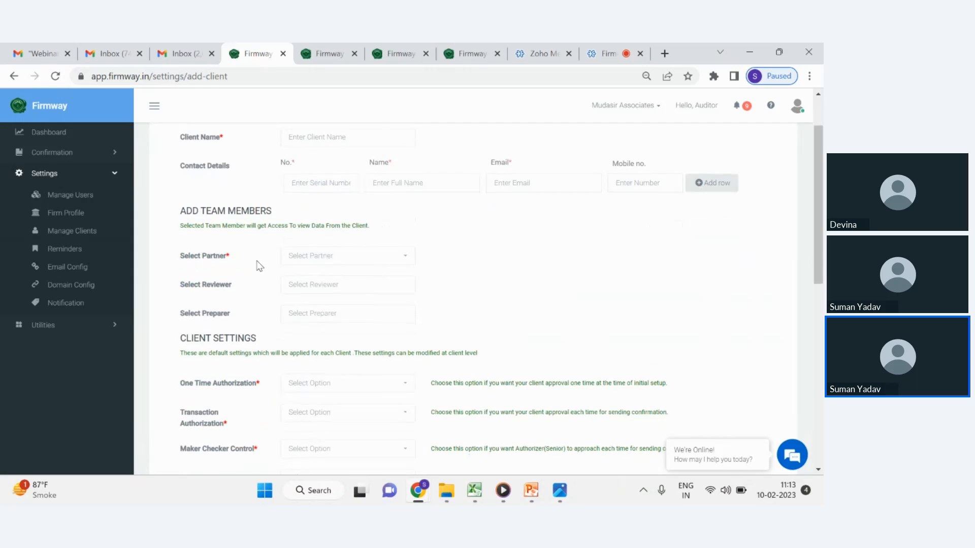
scroll(257, 264, "down", 2)
scroll(259, 254, "down", 2)
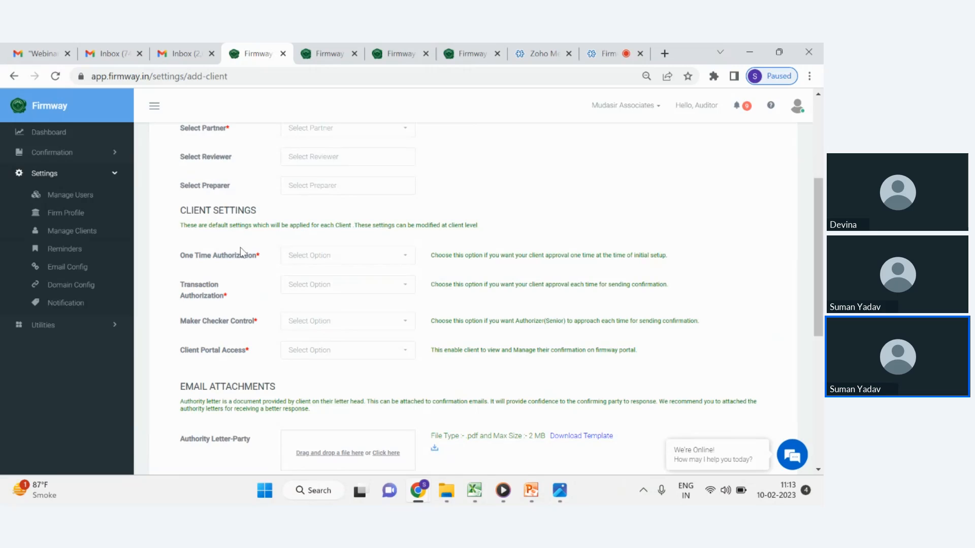
triple_click(204, 258)
double_click(244, 255)
left_click(306, 256)
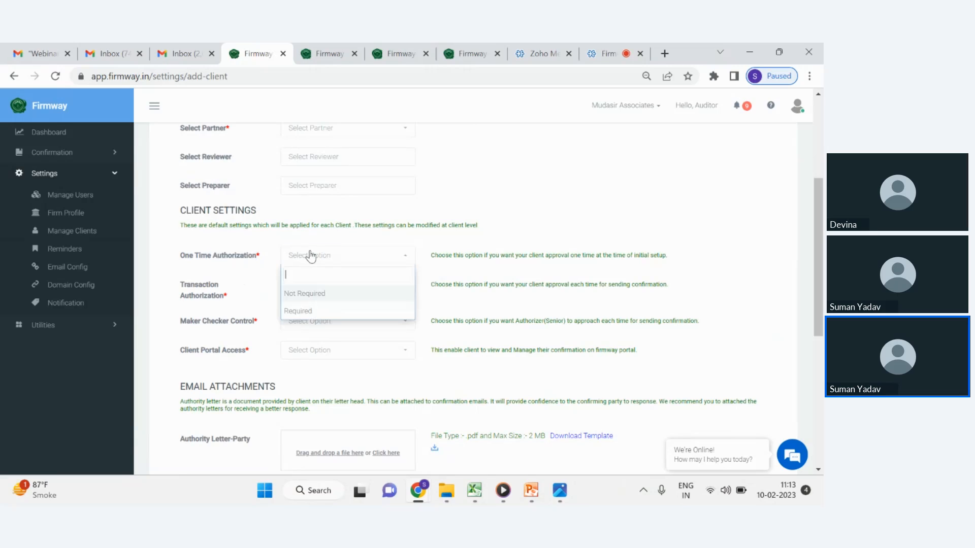
left_click(310, 311)
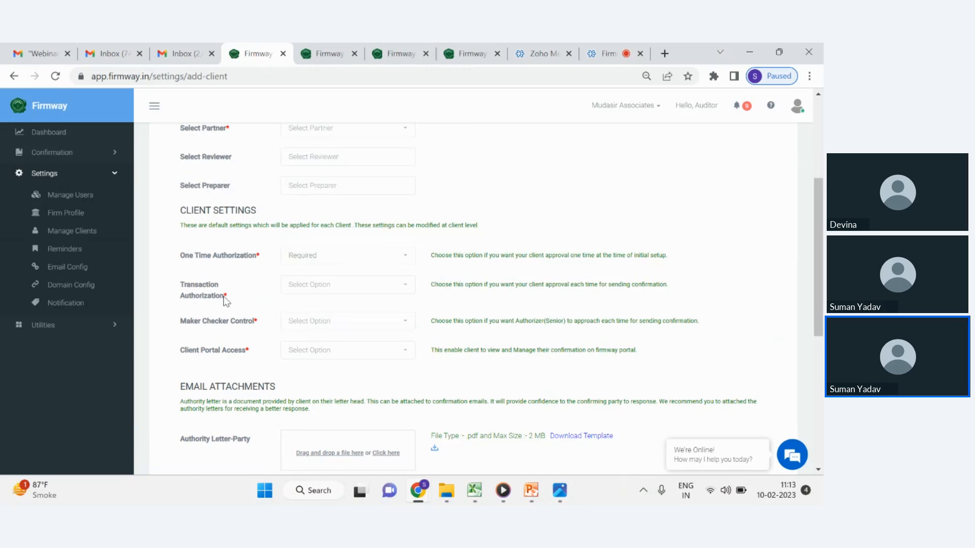
Highlight the One Time Authorization label and reopen its options without changing the choice.
triple_click(231, 257)
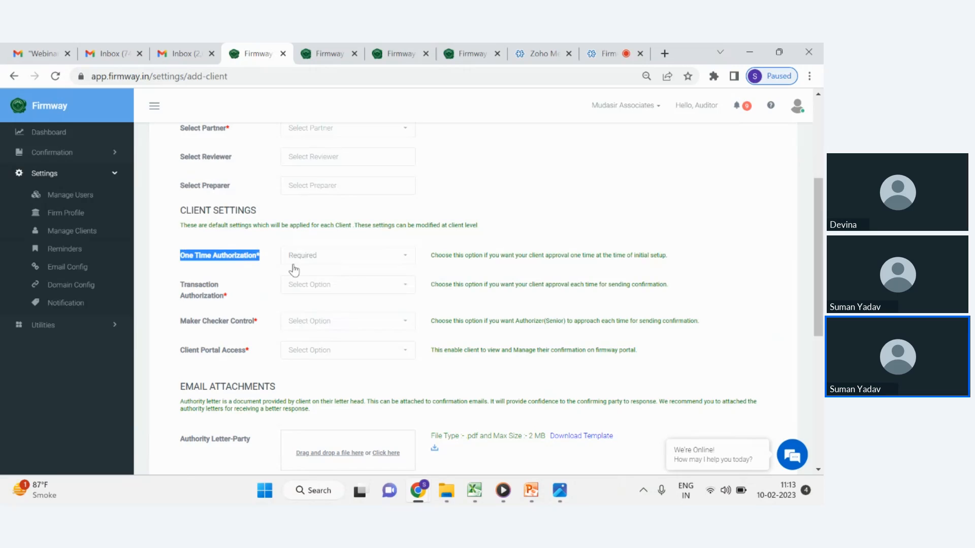
left_click(326, 261)
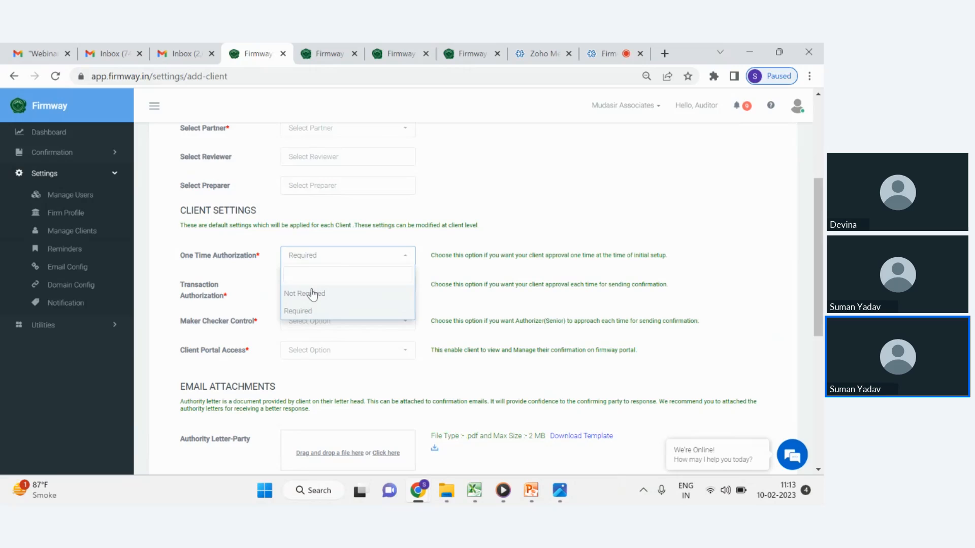
left_click(305, 259)
left_click(305, 259)
left_click(245, 281)
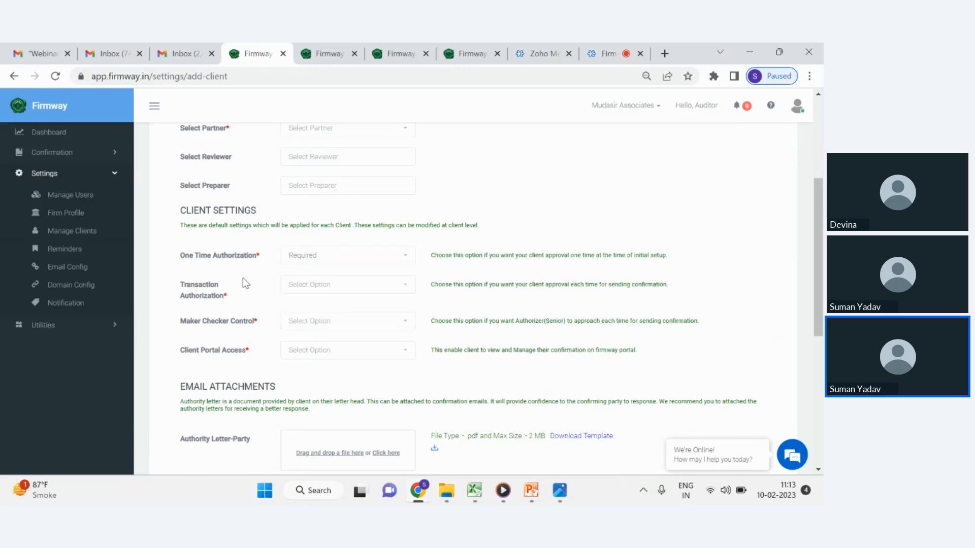
Switch to Gmail and open the 'Request one time Authorization for Audit Confirmation' email from the Webinar Content label.
left_click(4, 51)
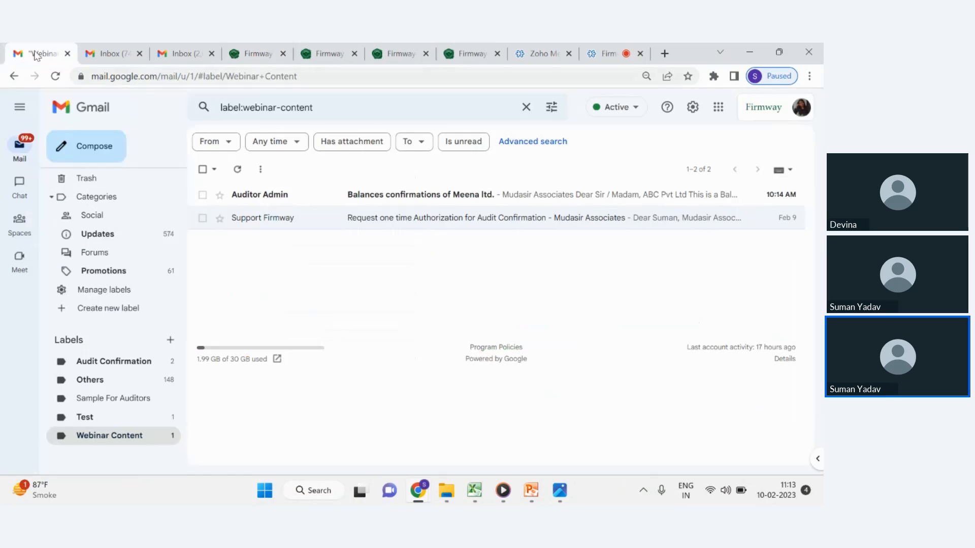
left_click(467, 220)
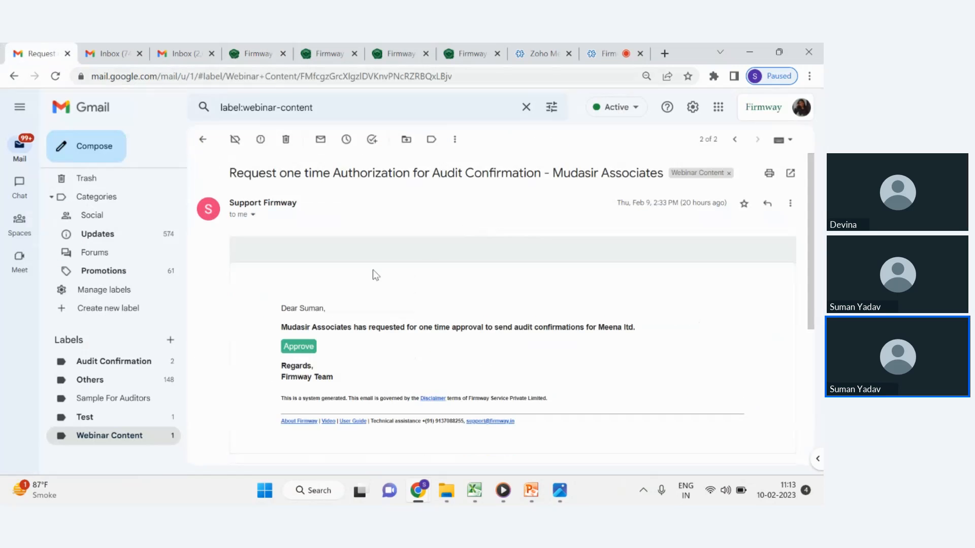
scroll(373, 274, "down", 3)
scroll(377, 274, "up", 3)
scroll(378, 277, "down", 3)
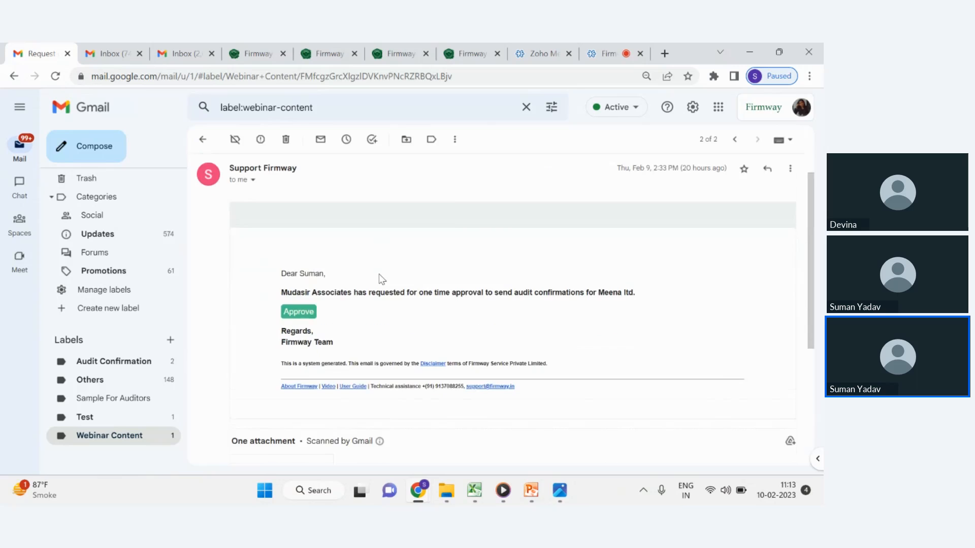
scroll(378, 277, "up", 3)
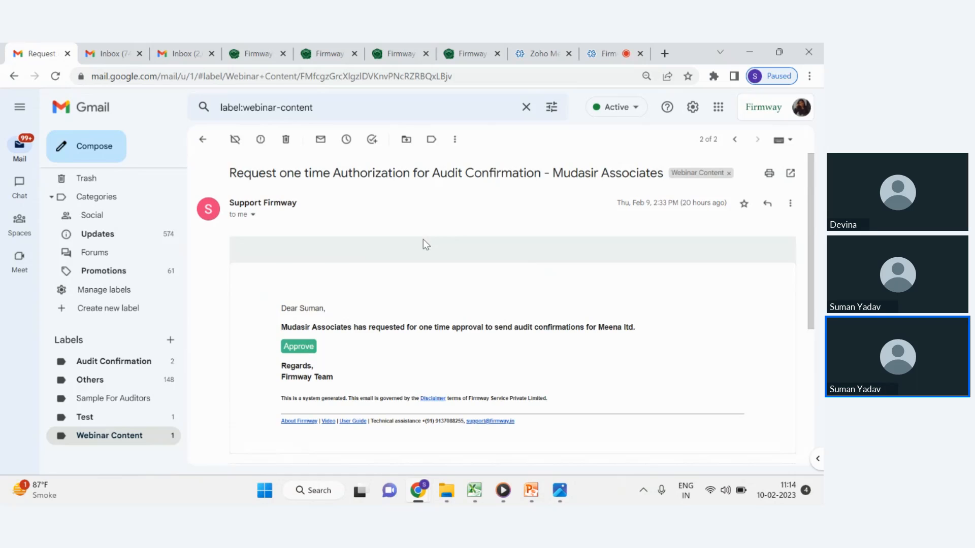
Highlight the requesting firm's name in the email and follow its Approve link to the Client Approval Request page.
double_click(303, 306)
scroll(431, 324, "down", 1)
left_click_drag(282, 263, 354, 264)
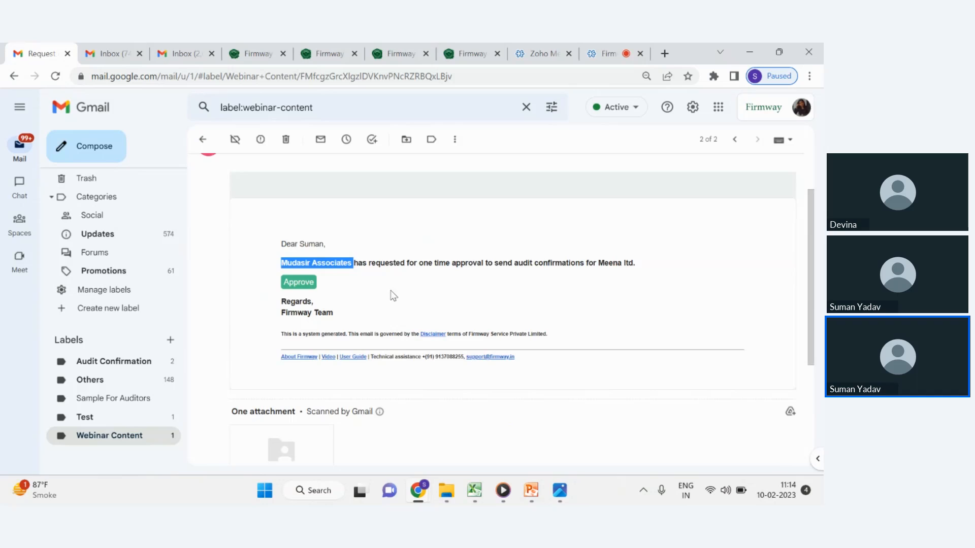
left_click(313, 288)
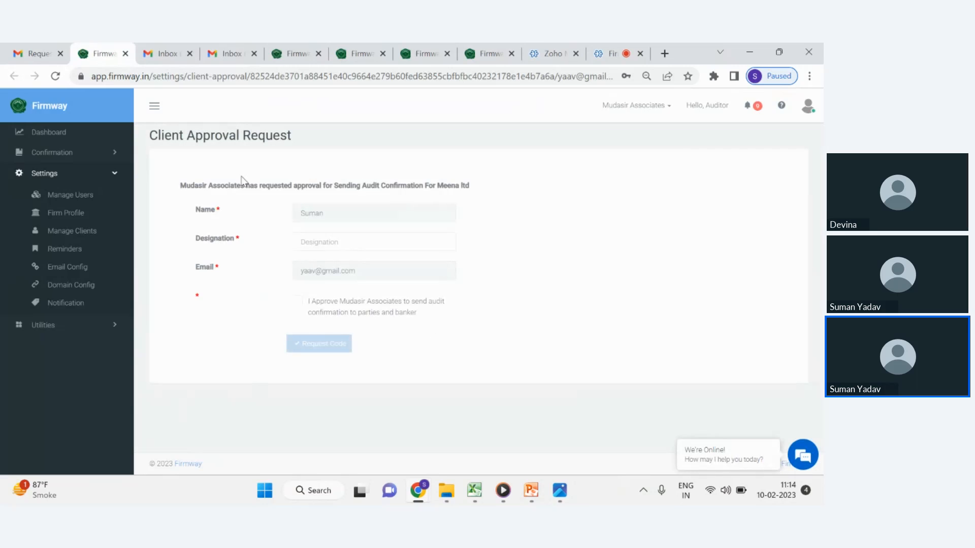
Tick the approval consent checkbox and select the Designation field on the Client Approval Request page, then close that page.
left_click(299, 301)
left_click(343, 246)
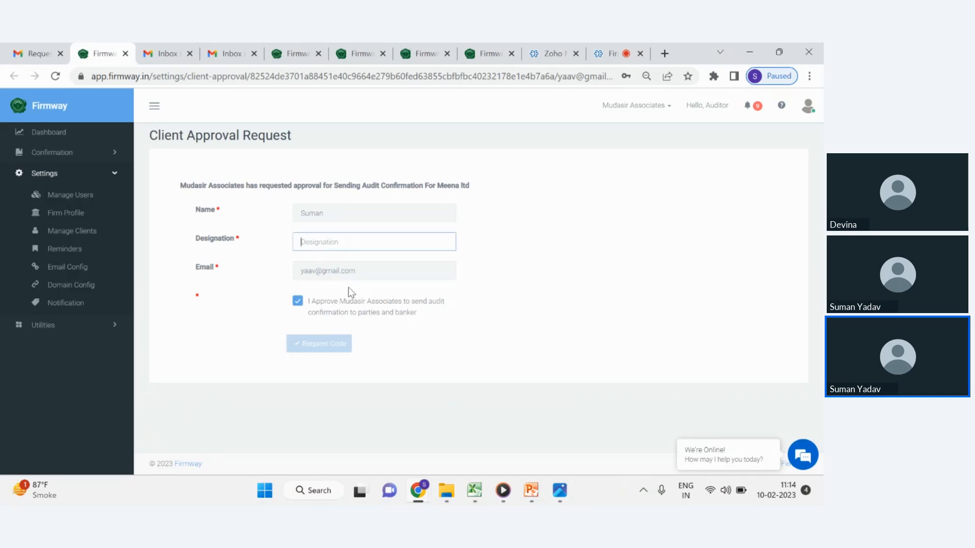
left_click(125, 54)
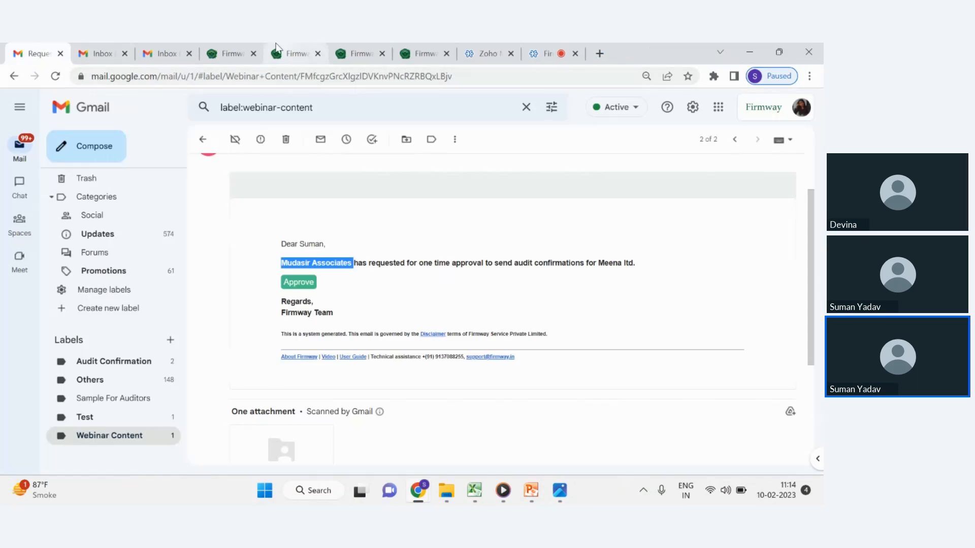
Return to the Add Client form and set One Time Authorization to Not Required.
left_click(257, 50)
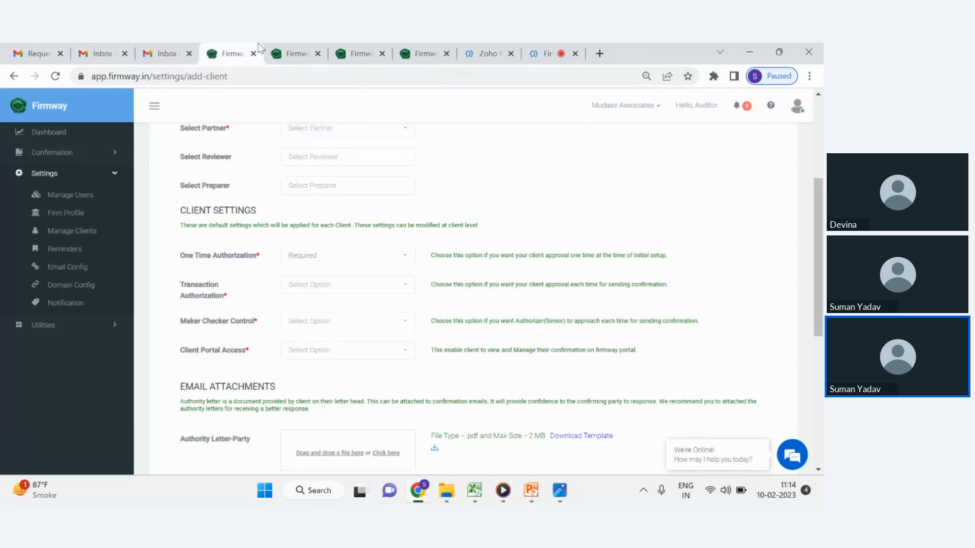
left_click(365, 259)
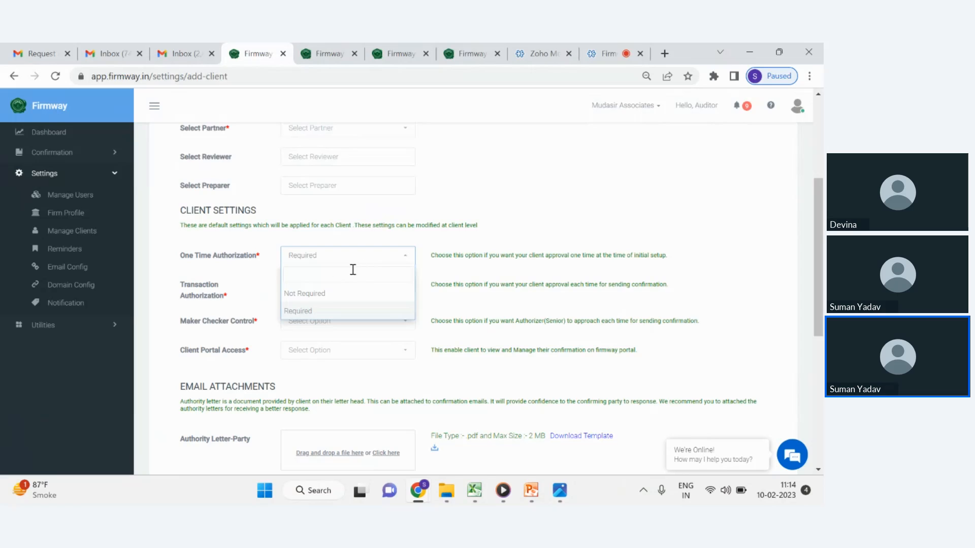
left_click(303, 295)
scroll(266, 291, "down", 1)
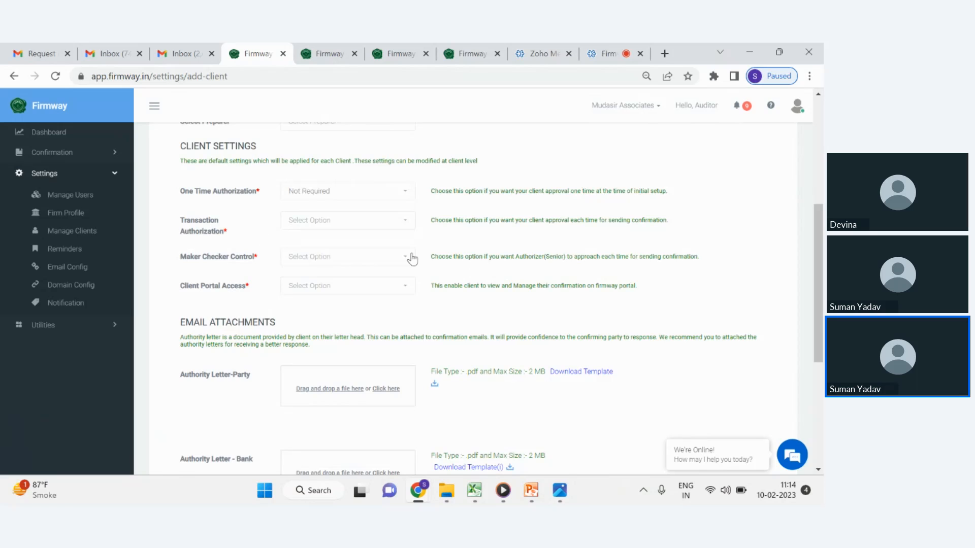
Open the 'How to send confirmation' help article, scroll through its steps, and return to the Add Client form.
left_click(474, 52)
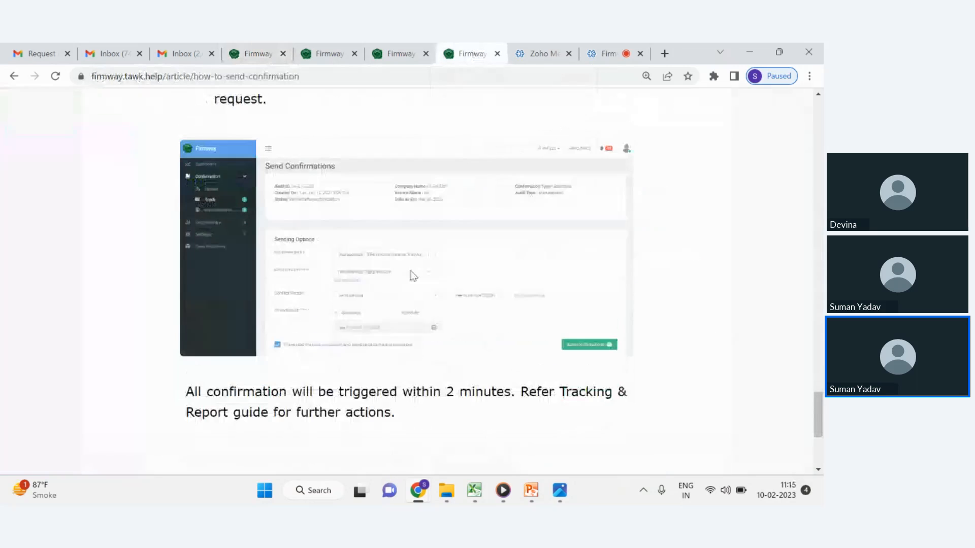
scroll(414, 276, "up", 9)
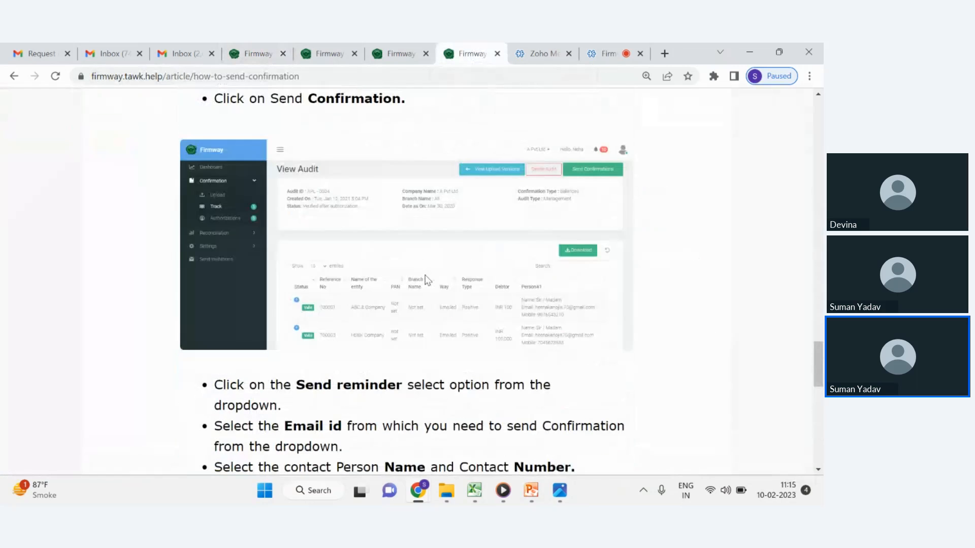
scroll(430, 264, "up", 5)
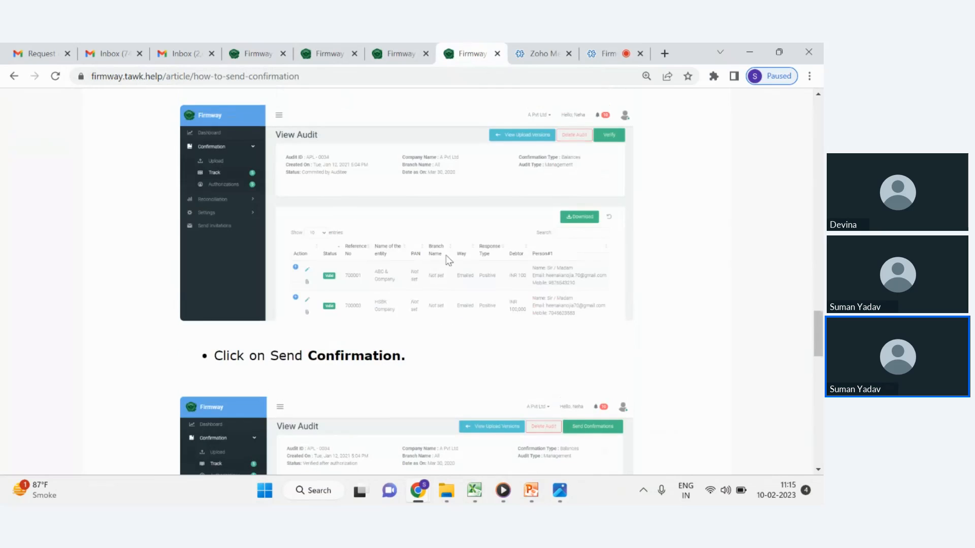
scroll(479, 239, "up", 1)
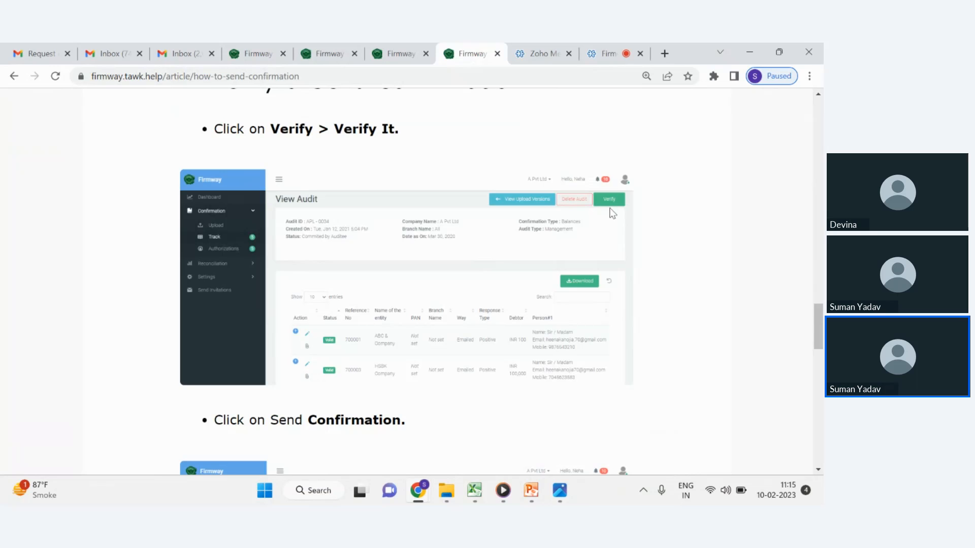
left_click(269, 55)
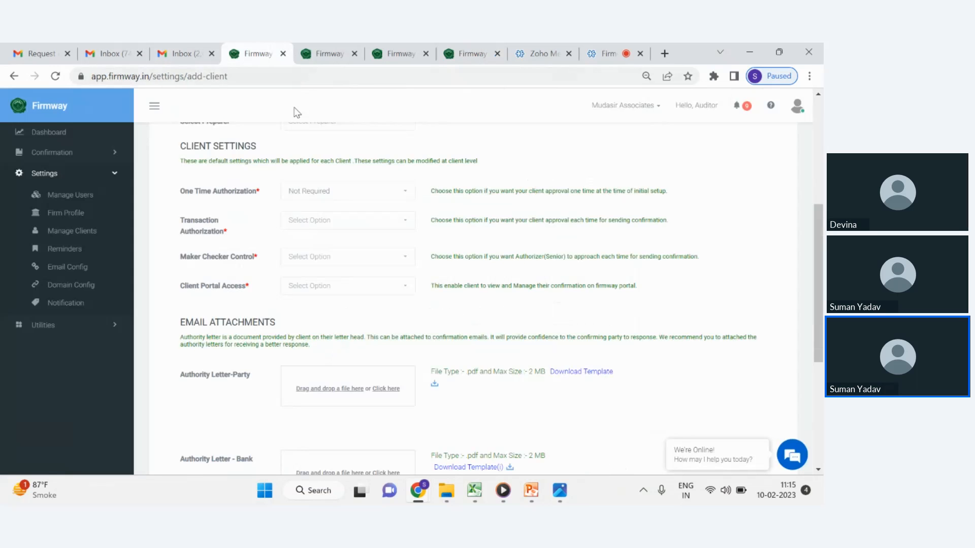
Open the Transaction Authorization options and close them without choosing one.
left_click(322, 221)
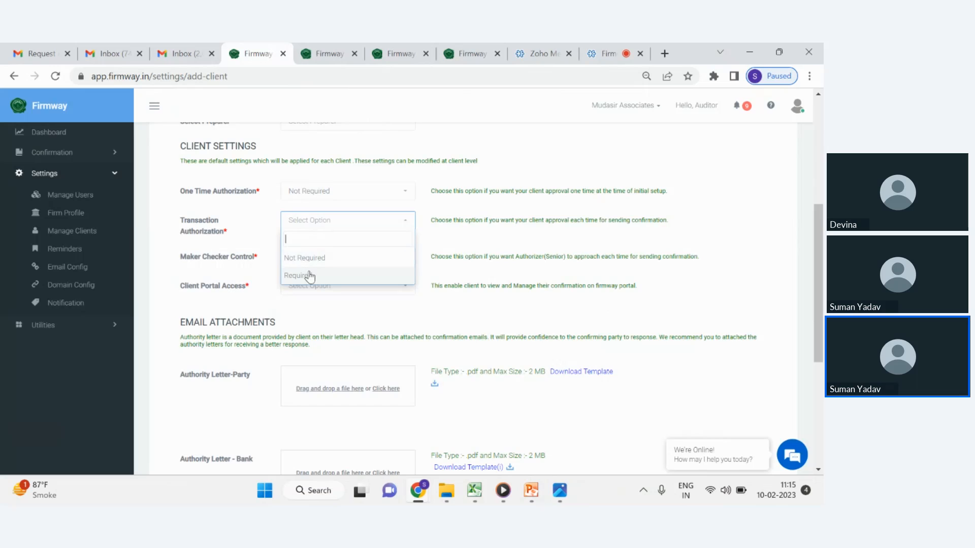
left_click(243, 241)
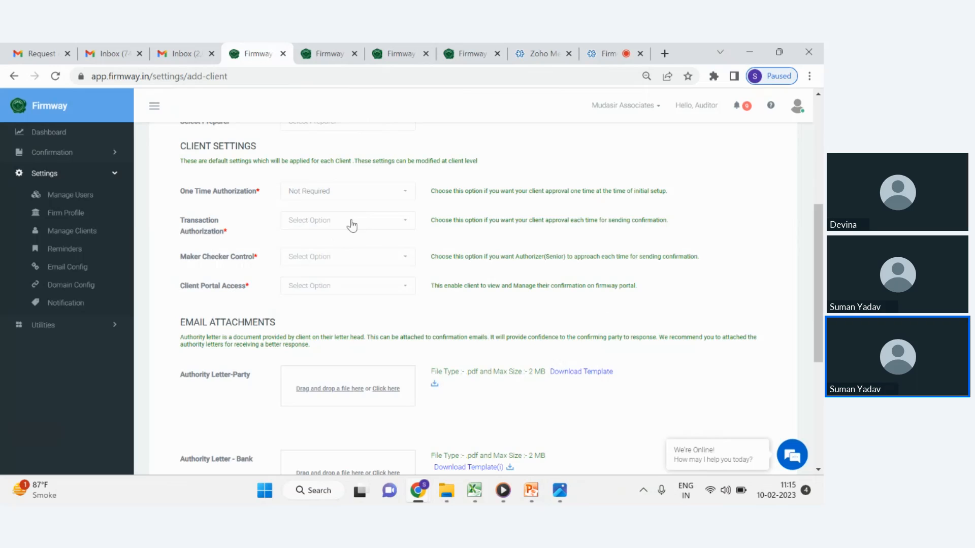
left_click(352, 226)
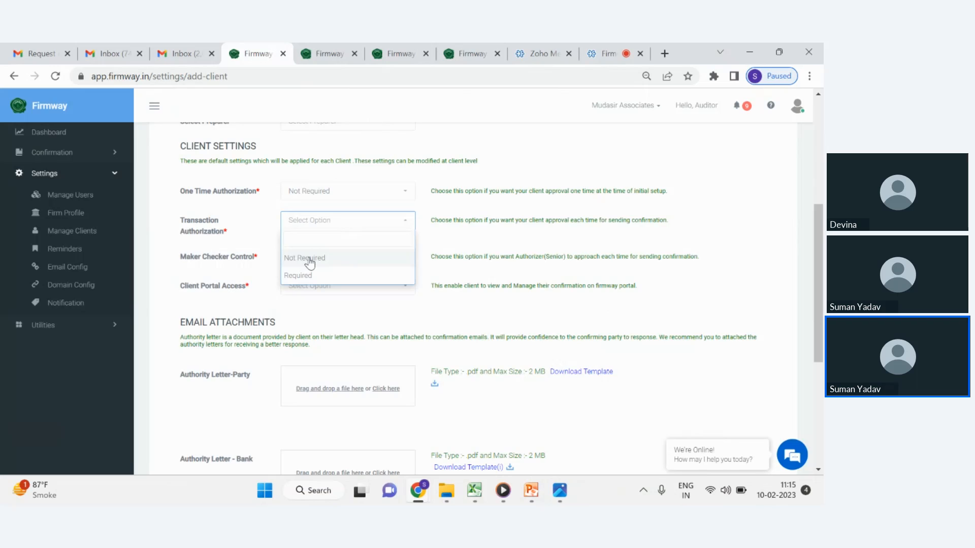
left_click(236, 272)
Open the Maker Checker Control options twice and close them without choosing one.
scroll(239, 256, "down", 1)
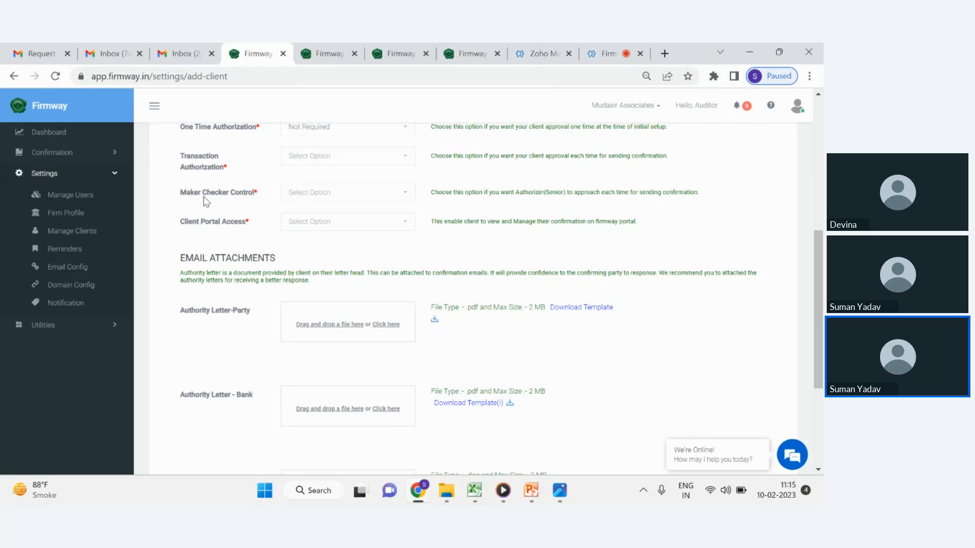
left_click(331, 197)
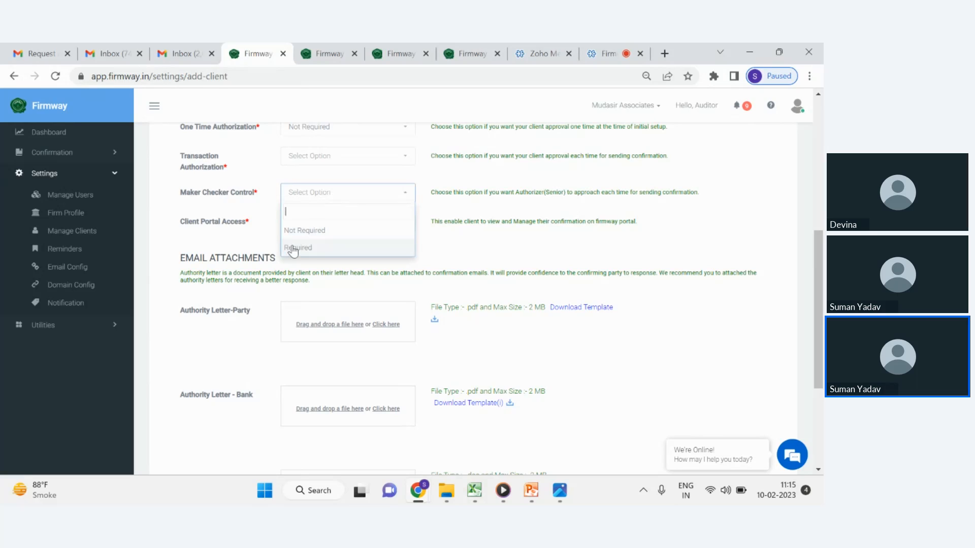
left_click(262, 221)
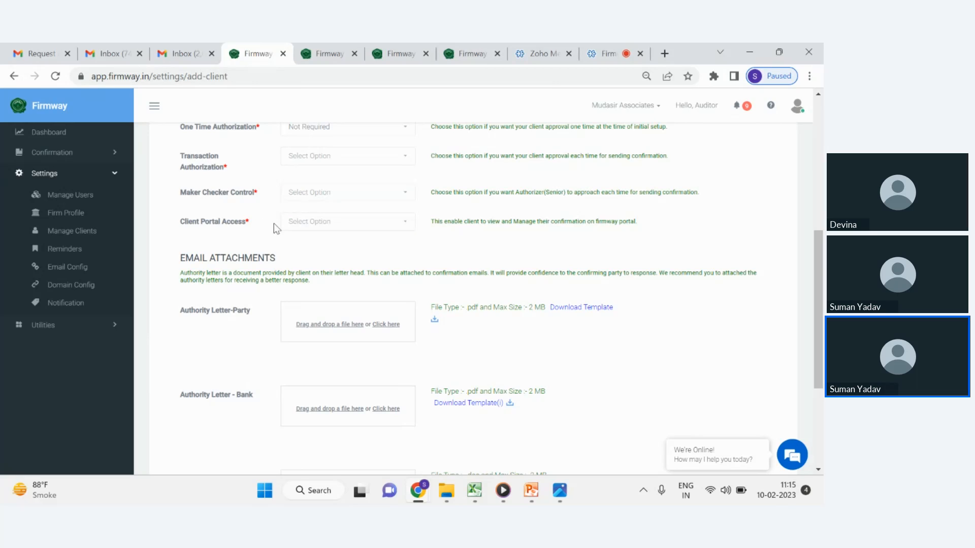
left_click(304, 202)
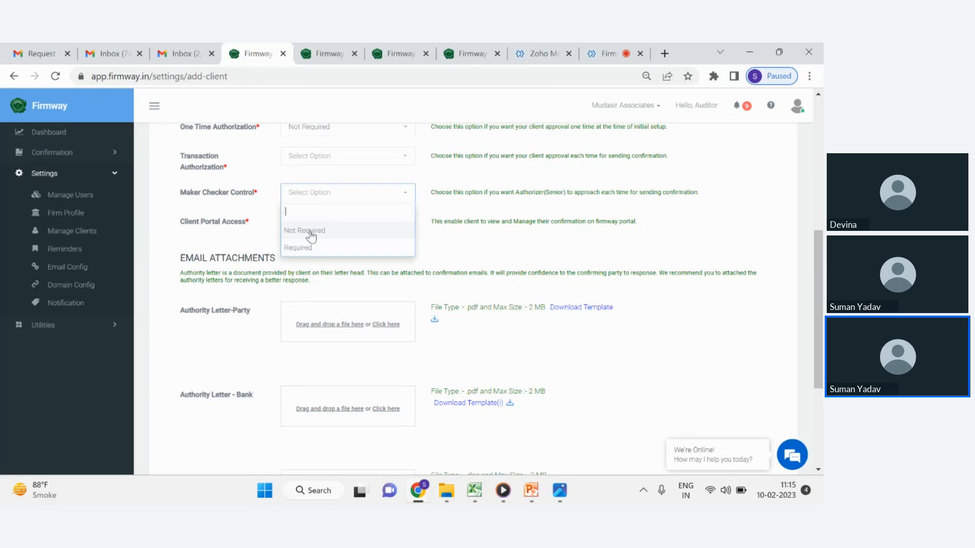
left_click(264, 218)
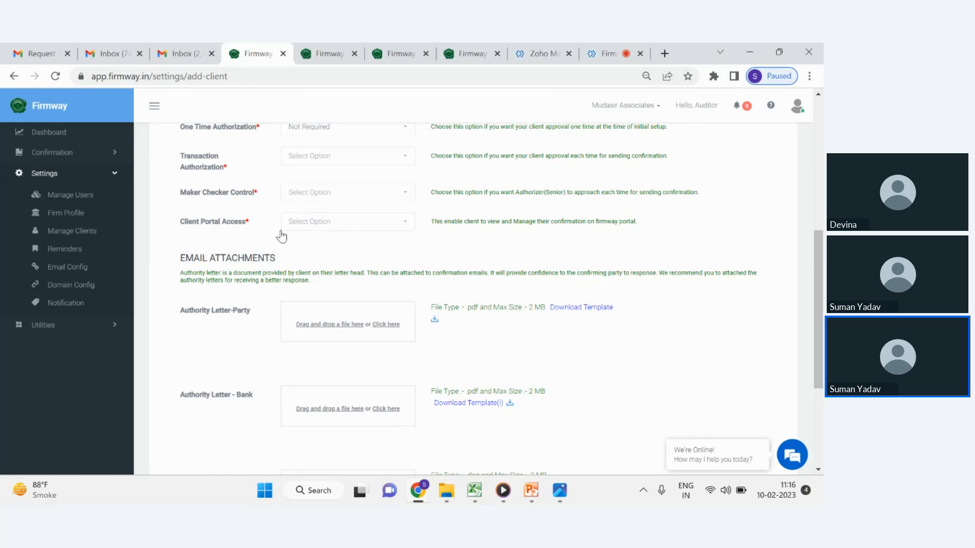
Open the Client Portal Access options repeatedly to show its No and Yes choices without choosing one.
left_click(317, 227)
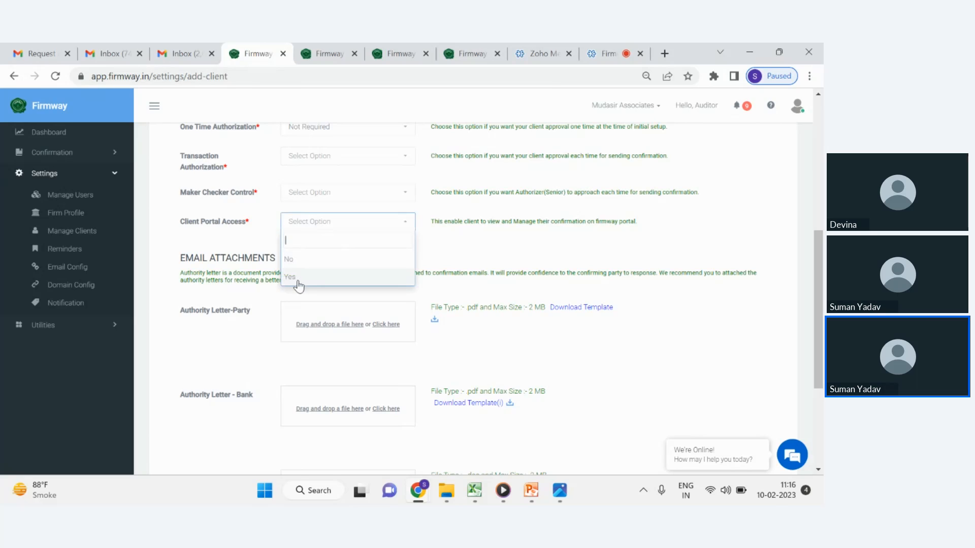
left_click(234, 243)
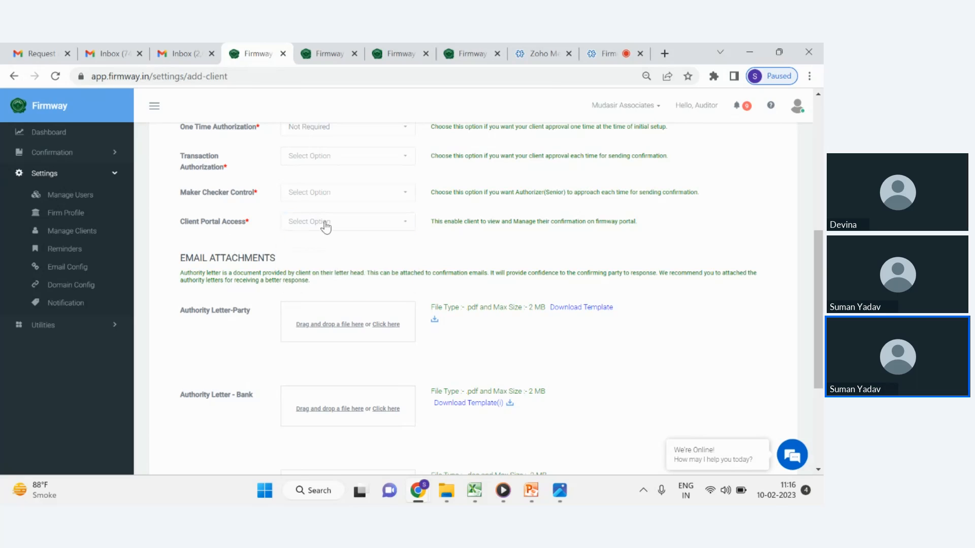
left_click(325, 227)
left_click(245, 236)
left_click(326, 227)
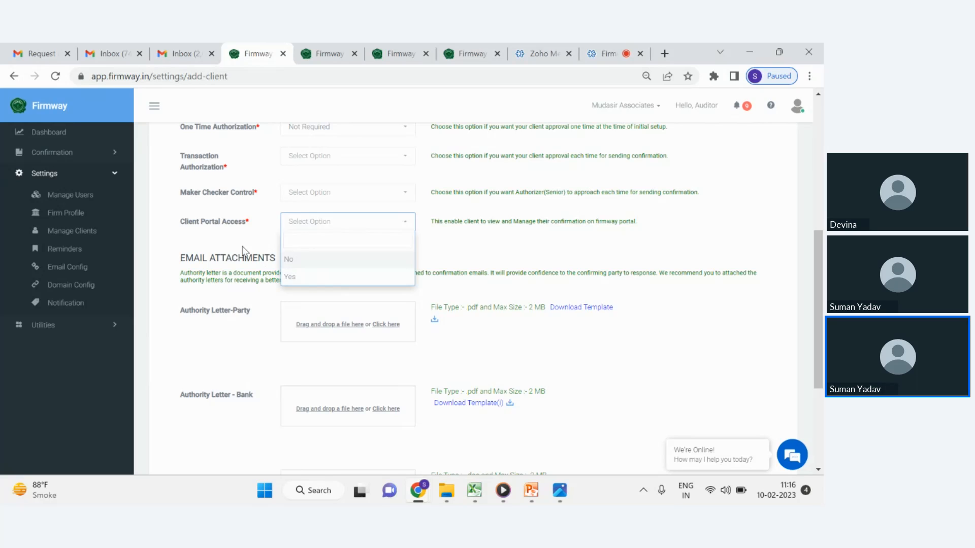
left_click(228, 246)
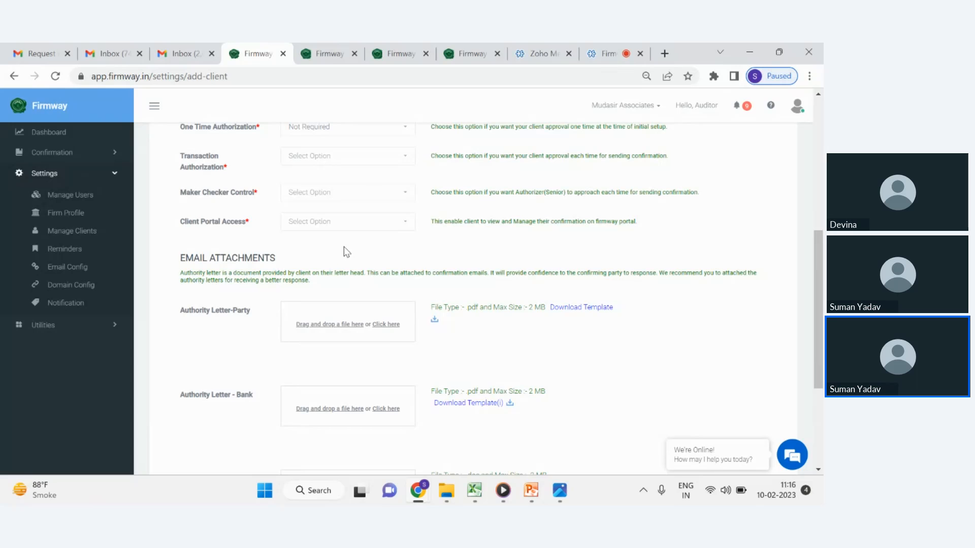
Reselect Not Required for One Time Authorization in the client settings.
scroll(356, 257, "up", 1)
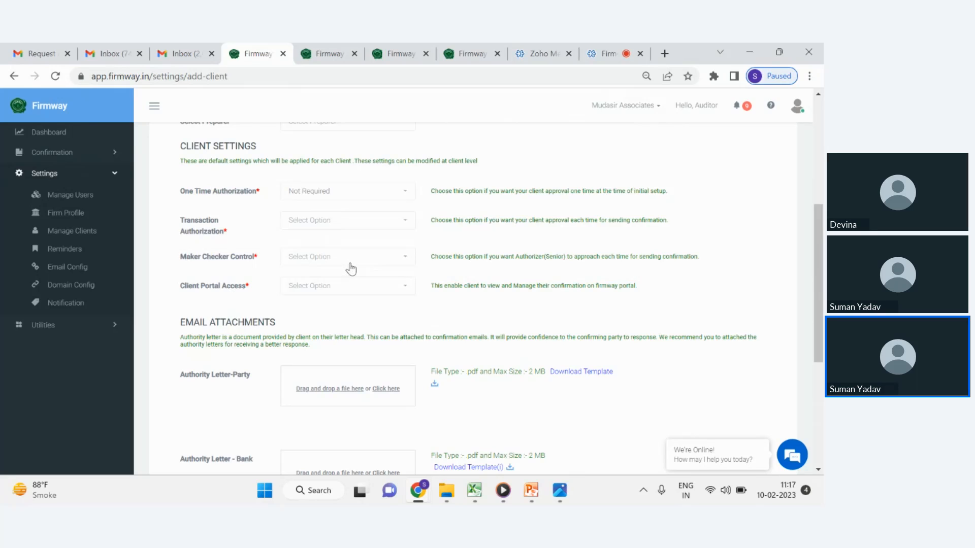
left_click(386, 194)
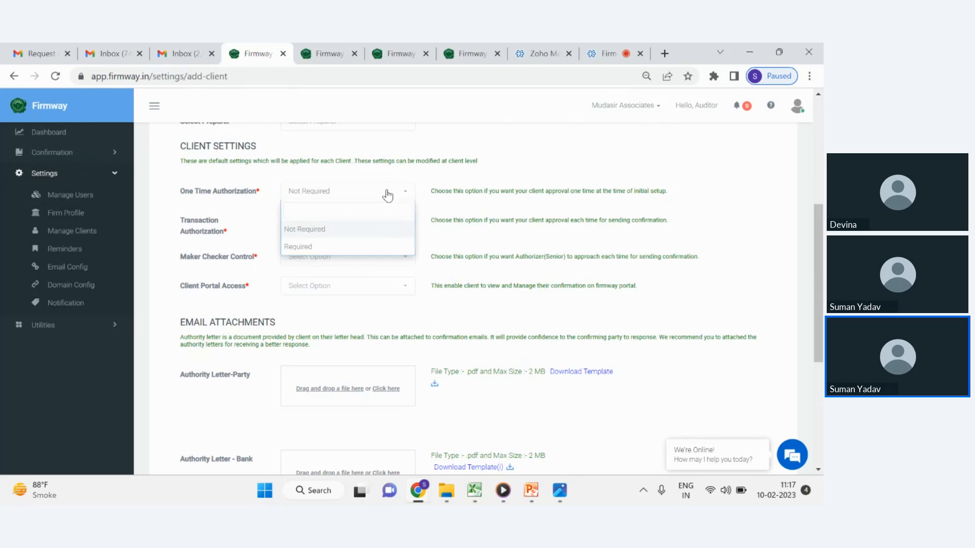
left_click(314, 233)
Set both Transaction Authorization and Maker Checker Control to Not Required.
left_click(307, 221)
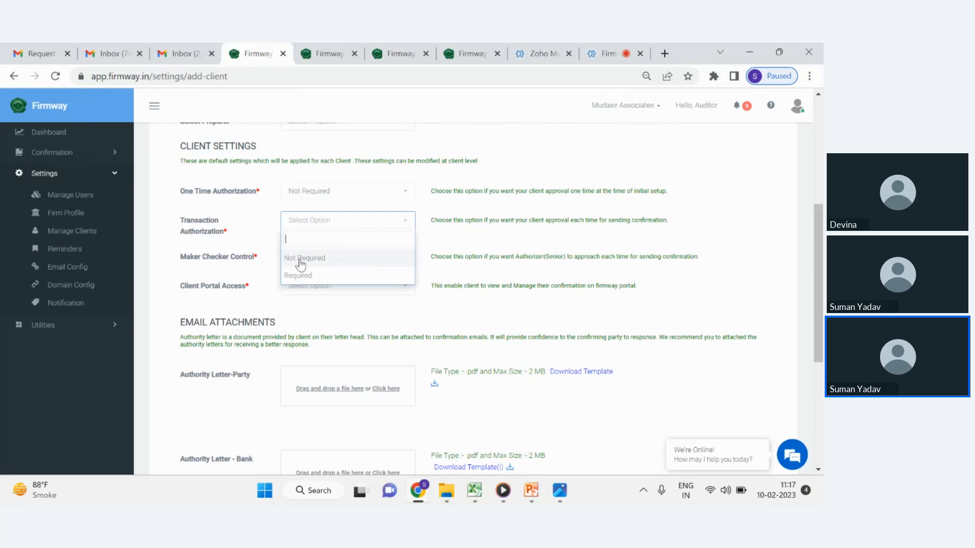
left_click(301, 263)
left_click(299, 262)
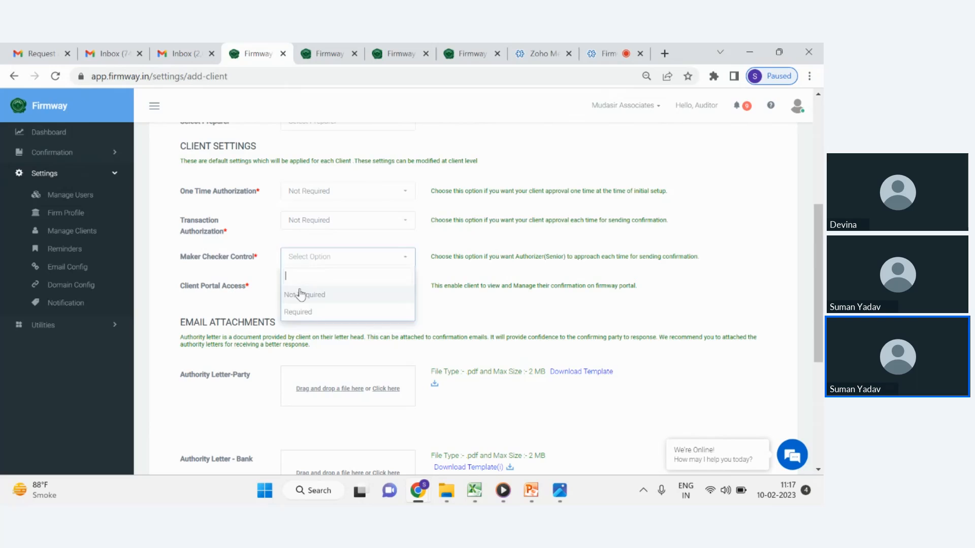
left_click(301, 296)
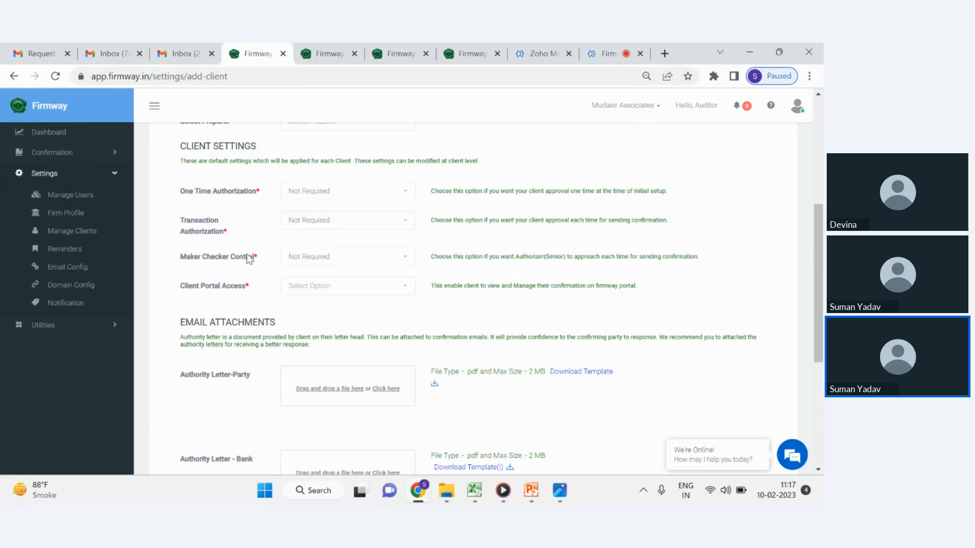
Highlight the Email Attachments heading and the Authority Letter-Party label to explain the upload slots.
scroll(313, 291, "down", 3)
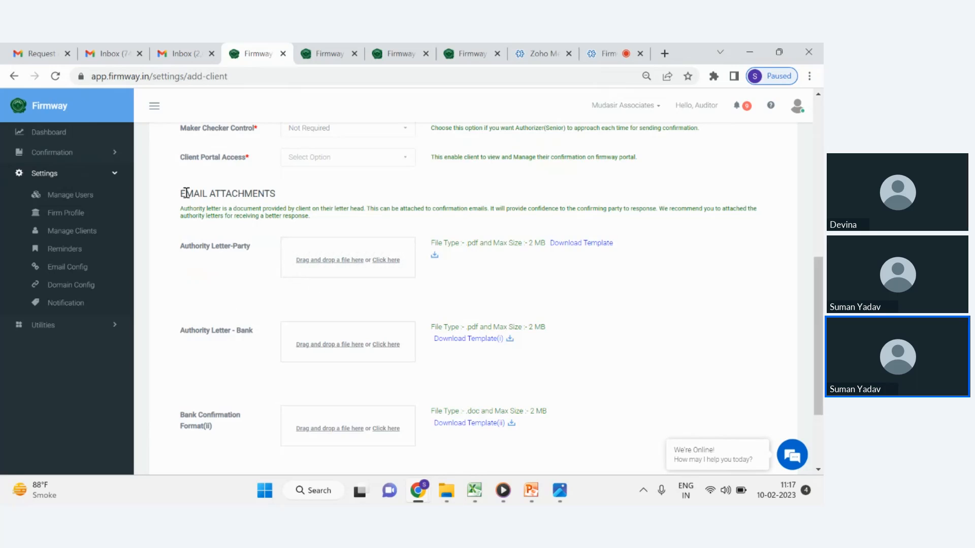
left_click_drag(180, 194, 278, 198)
scroll(251, 209, "down", 2)
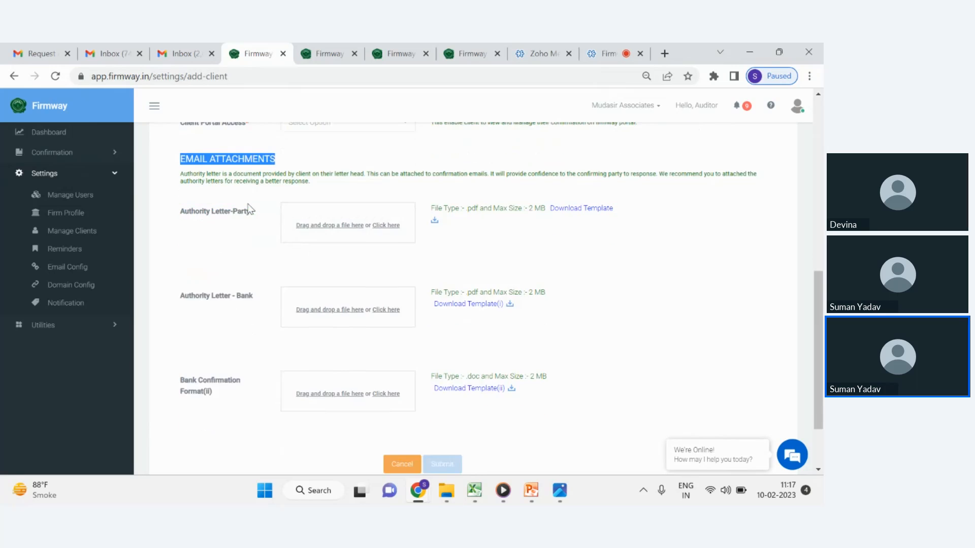
double_click(222, 183)
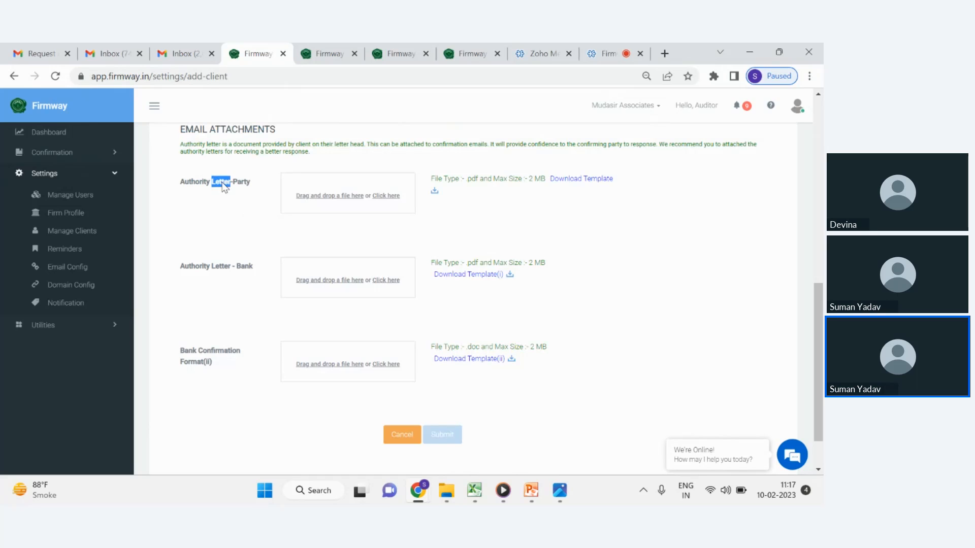
left_click(228, 208)
scroll(573, 193, "down", 2)
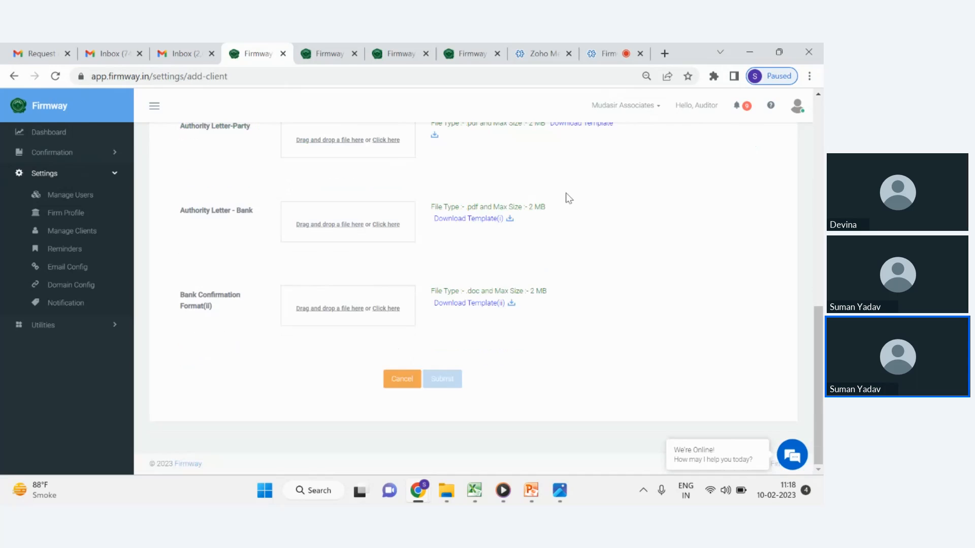
Open the Migrating.png screenshot of the Client Settings migration dialog in the image viewer.
scroll(525, 205, "up", 4)
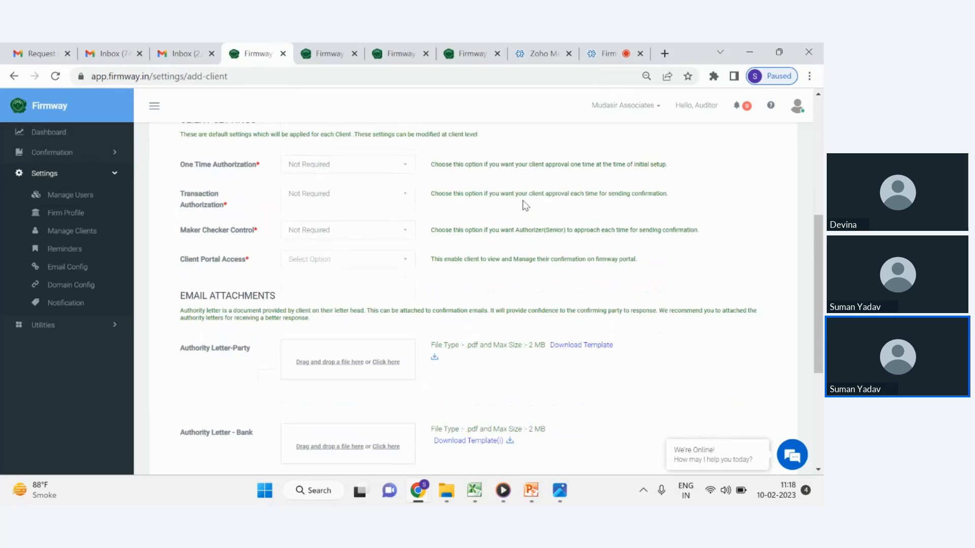
scroll(525, 205, "down", 4)
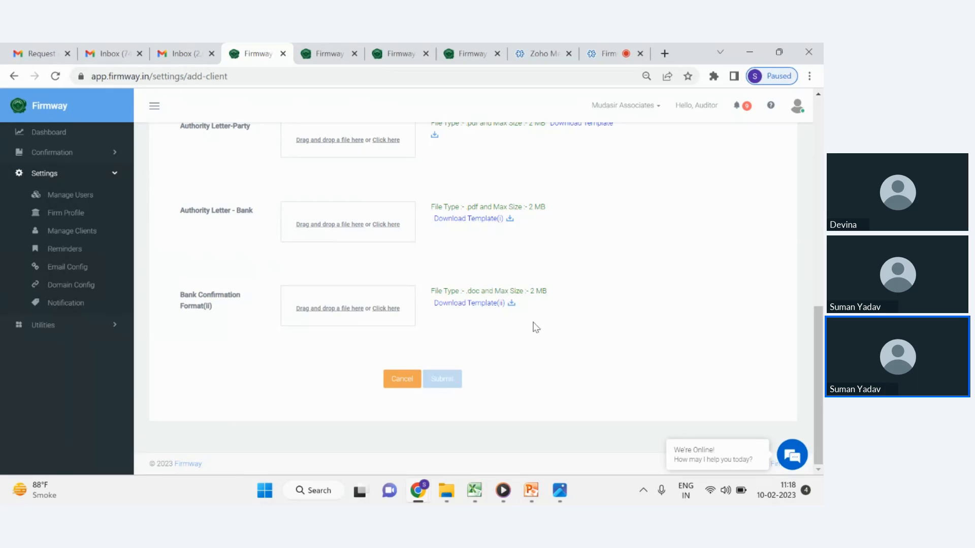
scroll(566, 289, "up", 10)
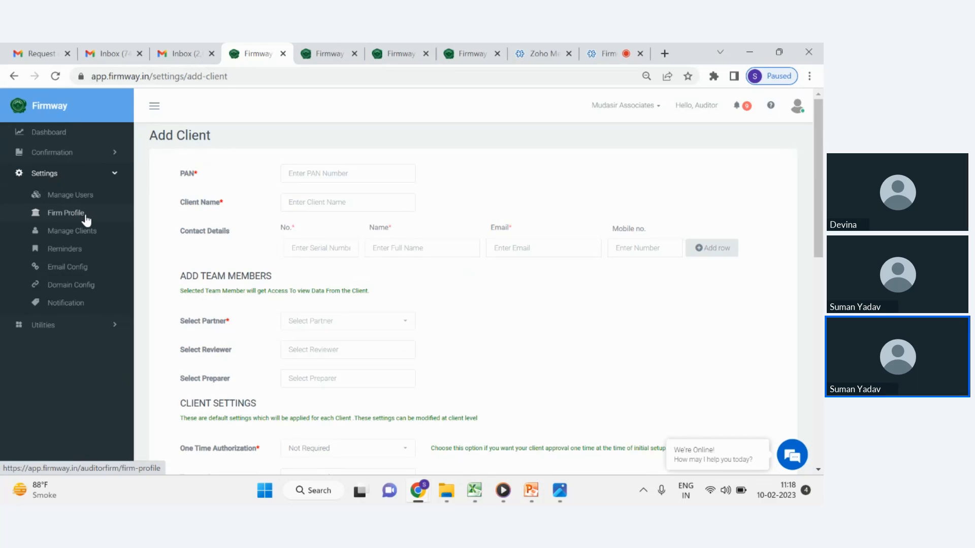
left_click(567, 489)
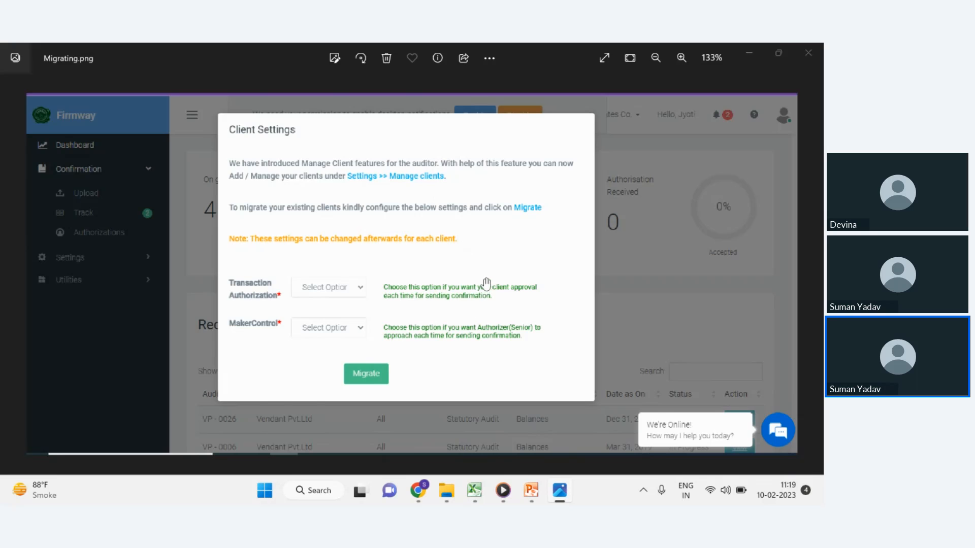
Open the edit page of client Meena ltd from the Manage Clients list.
key("alt+Tab")
left_click(73, 235)
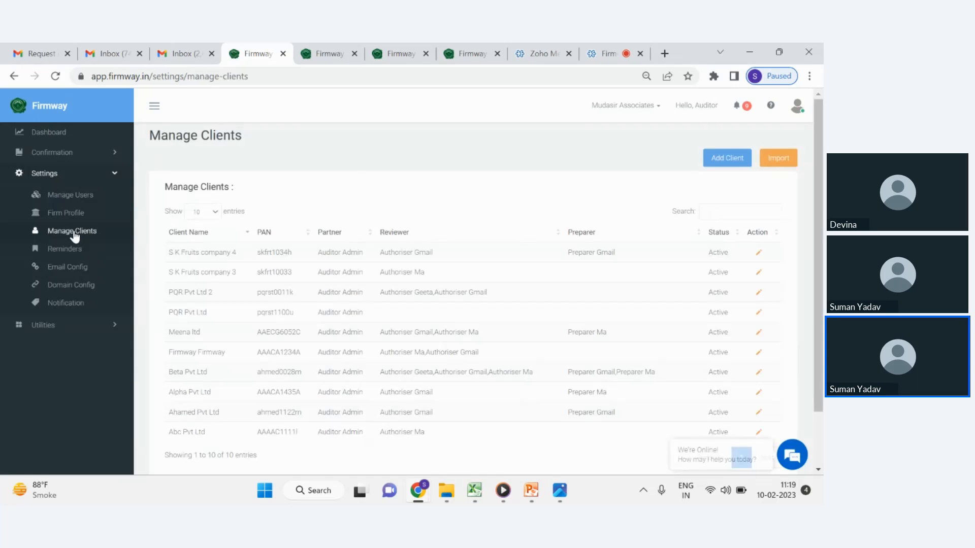
scroll(401, 208, "down", 2)
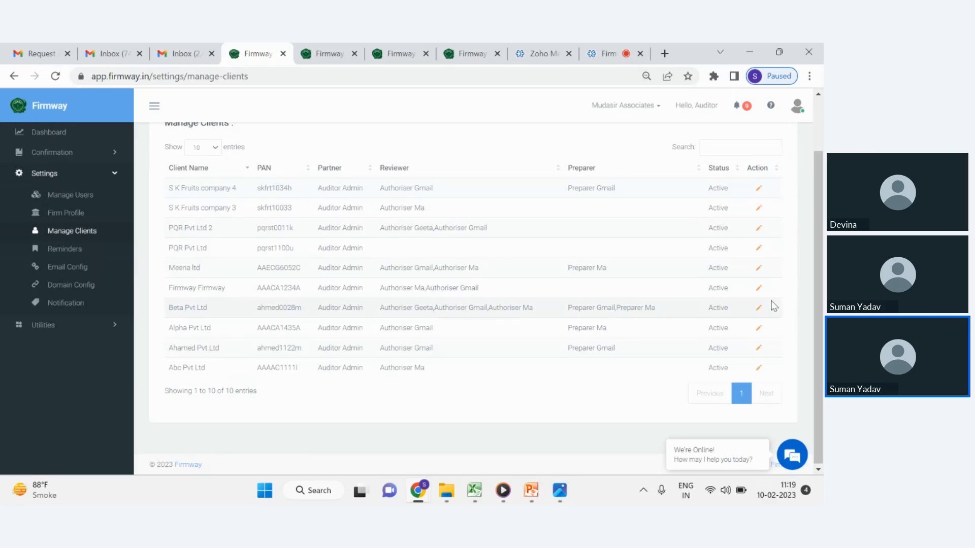
left_click(65, 249)
left_click(758, 270)
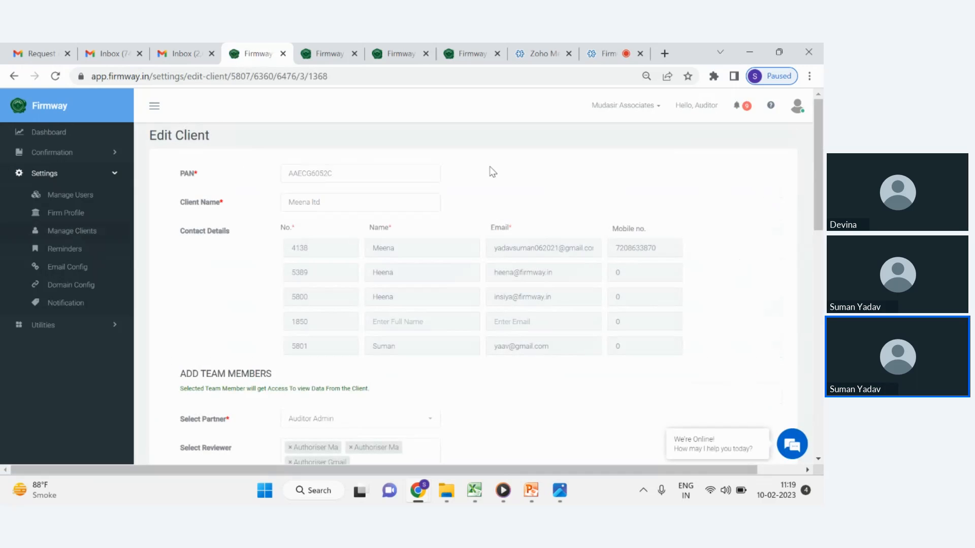
Review the client's team members, client settings options and email attachment slots on the edit page.
scroll(458, 216, "down", 2)
scroll(459, 216, "down", 5)
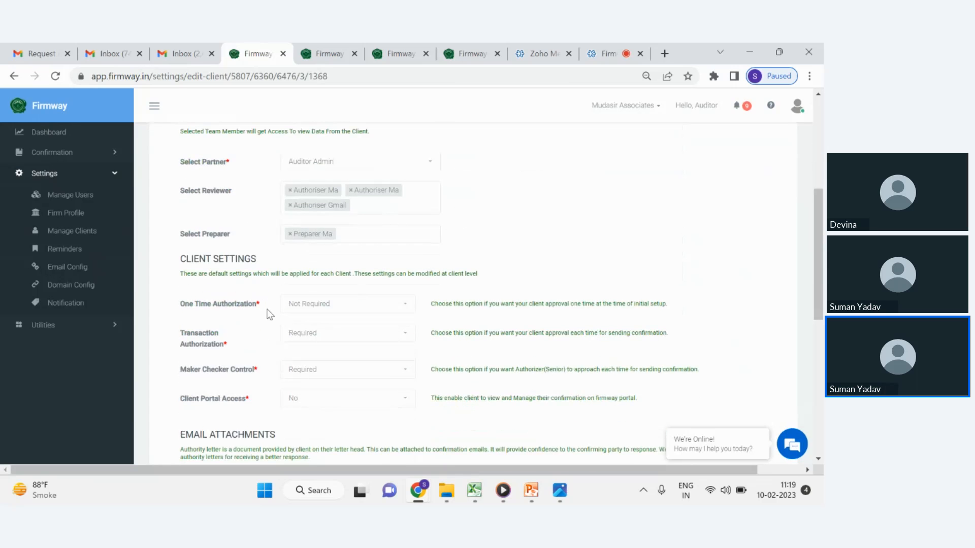
left_click(295, 314)
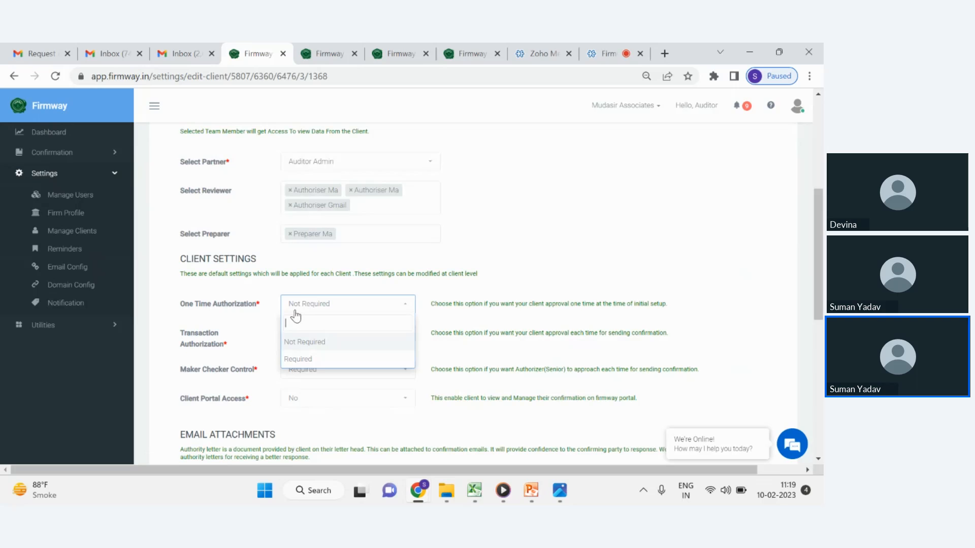
left_click(264, 317)
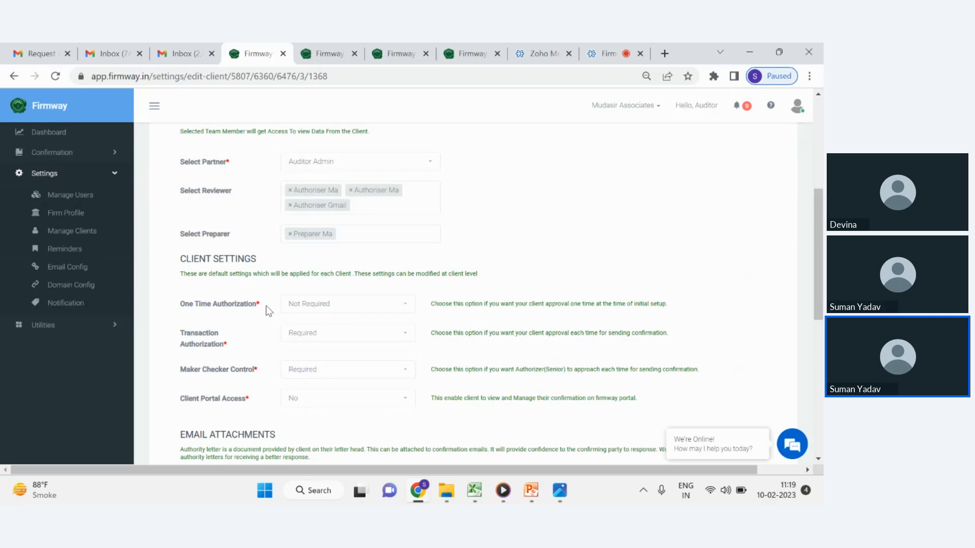
scroll(269, 309, "down", 1)
scroll(270, 310, "down", 1)
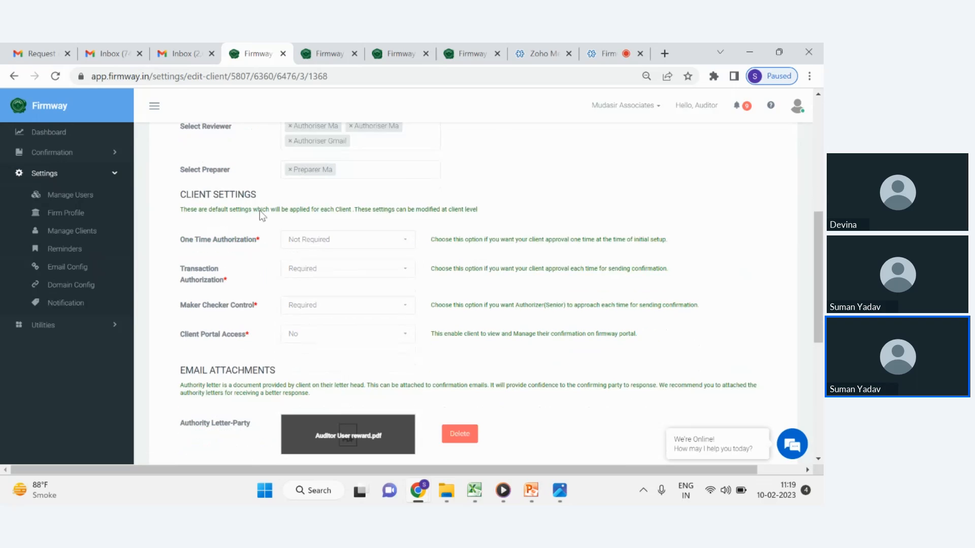
scroll(463, 191, "up", 4)
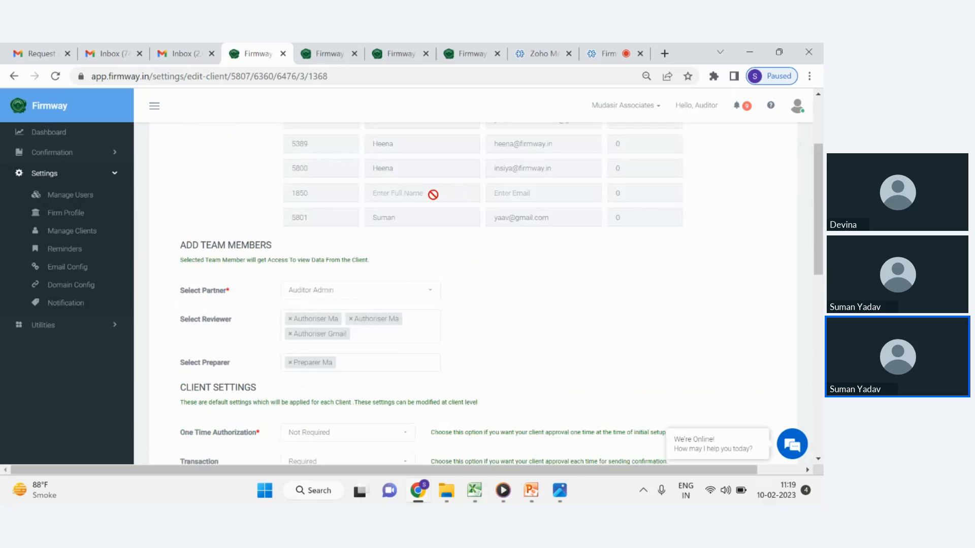
scroll(436, 198, "down", 1)
scroll(436, 203, "down", 1)
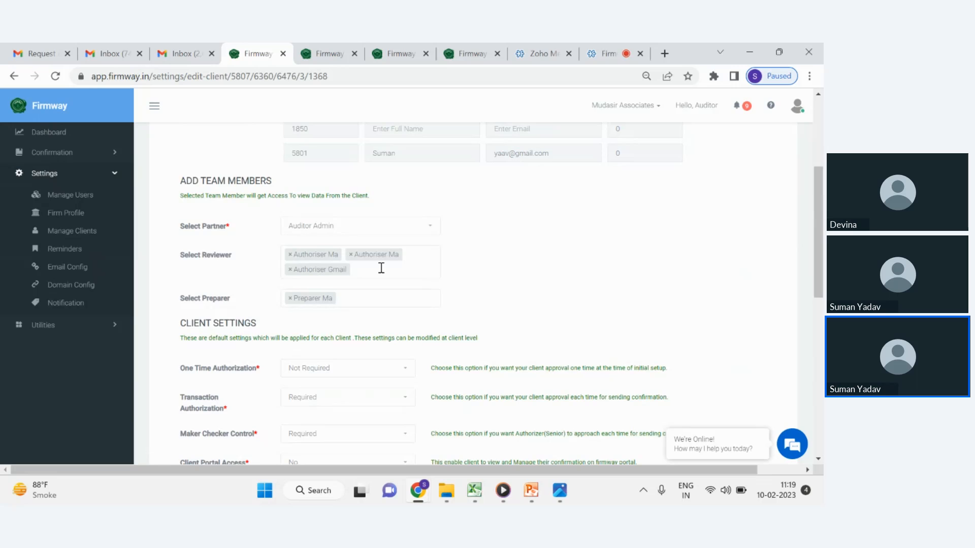
scroll(380, 264, "down", 1)
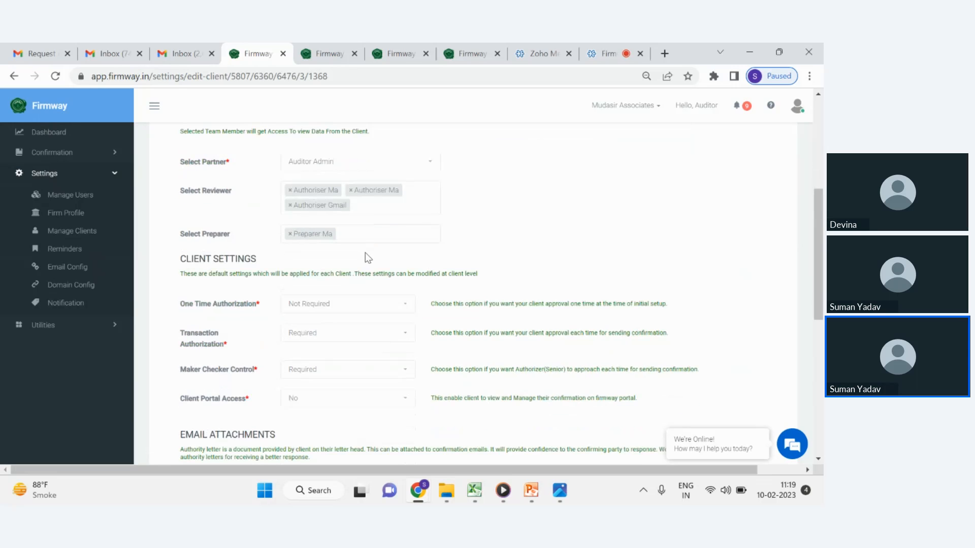
scroll(377, 246, "down", 2)
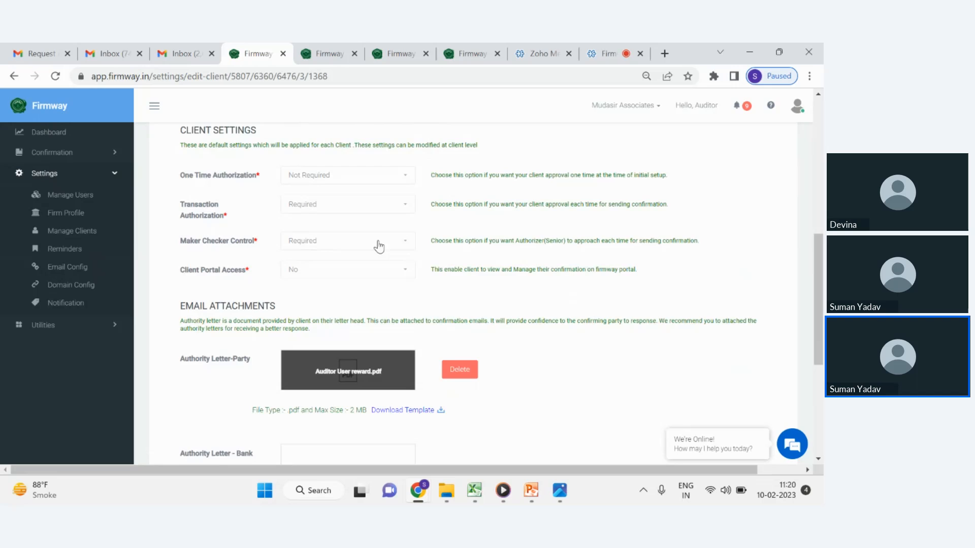
scroll(405, 243, "down", 1)
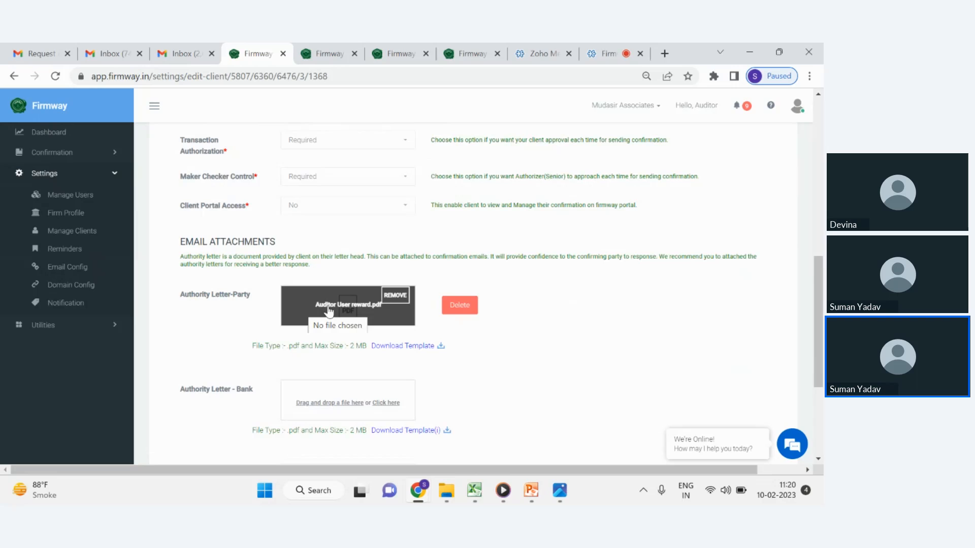
scroll(329, 310, "down", 1)
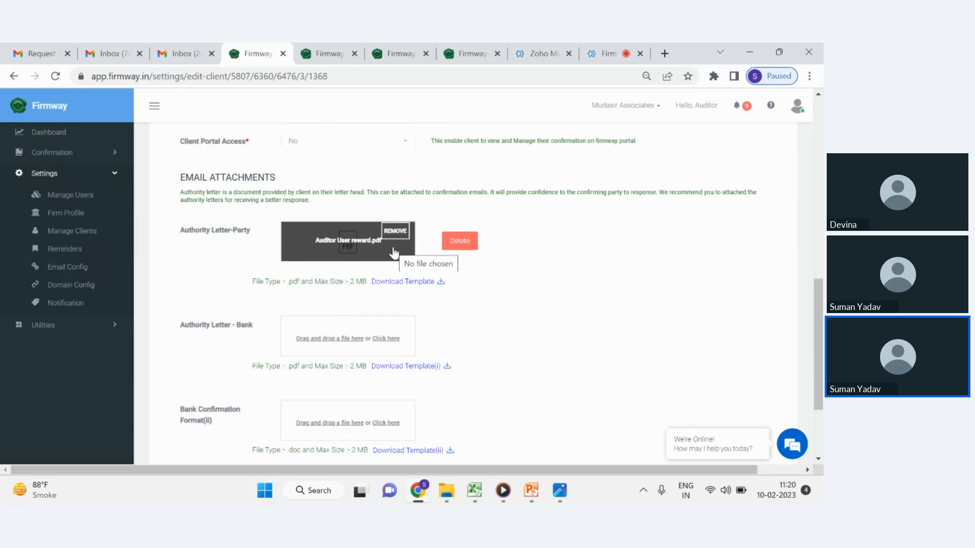
scroll(406, 274, "down", 2)
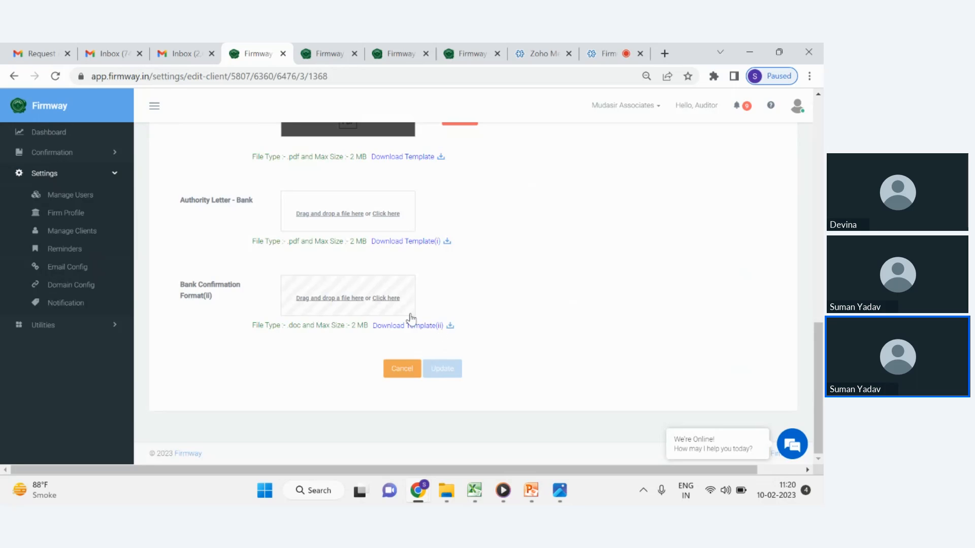
scroll(410, 318, "up", 6)
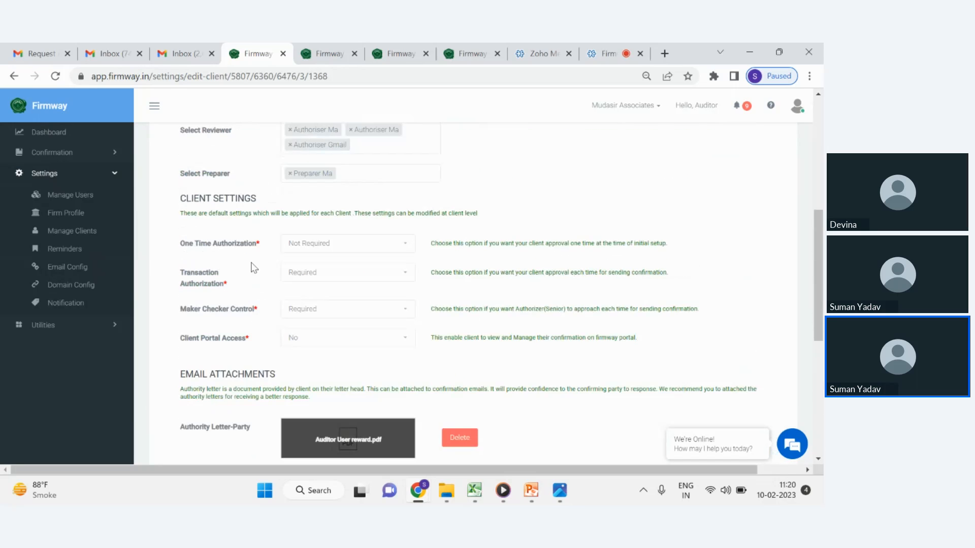
Return to Manage Clients and copy the PAN in cell A2 of client_import_template (2).xlsx.
left_click(85, 238)
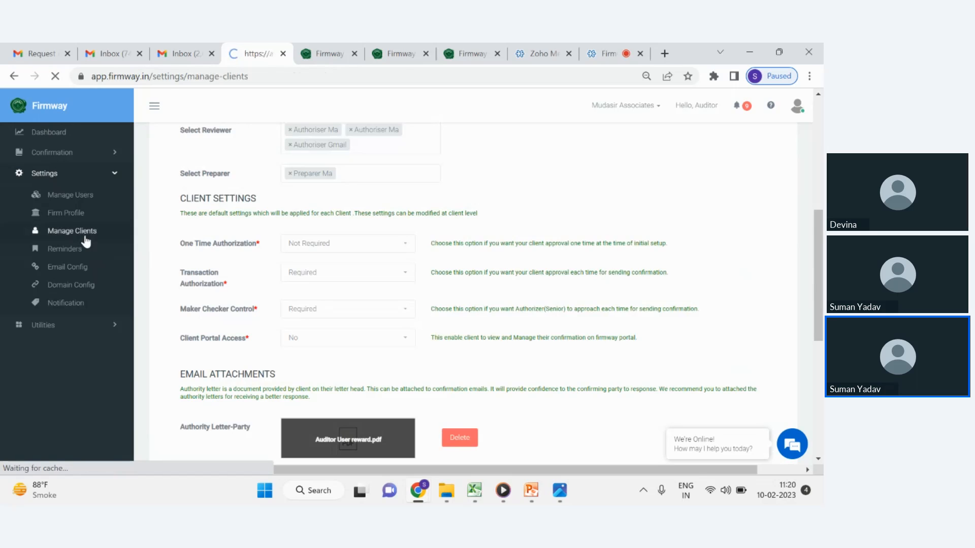
mouse_move(474, 490)
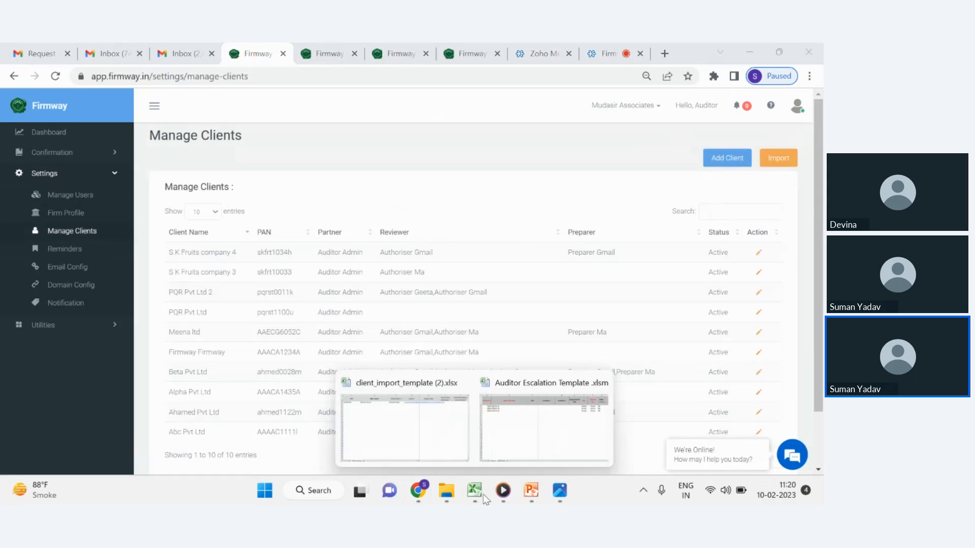
left_click(402, 422)
left_click(97, 143)
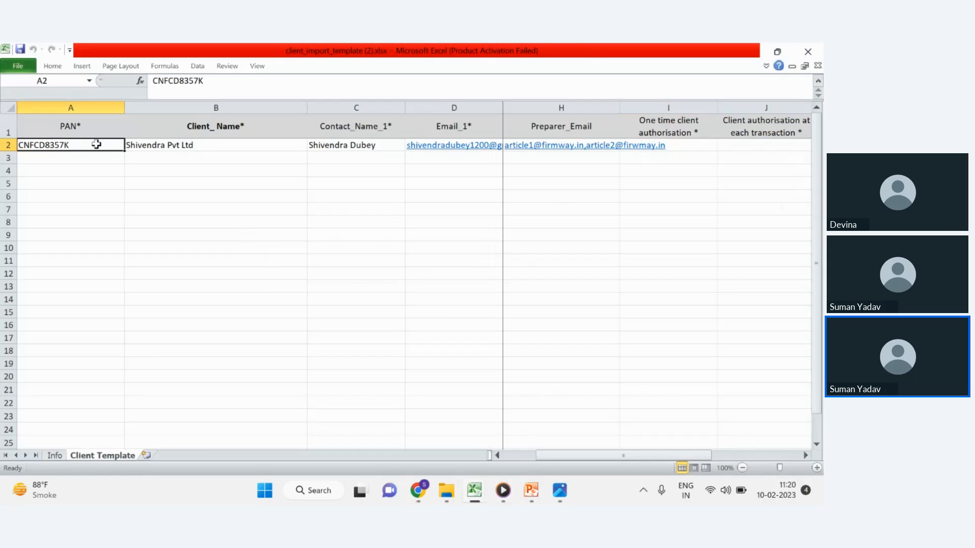
key("ctrl+c")
Start adding a client with the copied PAN and confirm adding the existing client to this account.
mouse_move(418, 490)
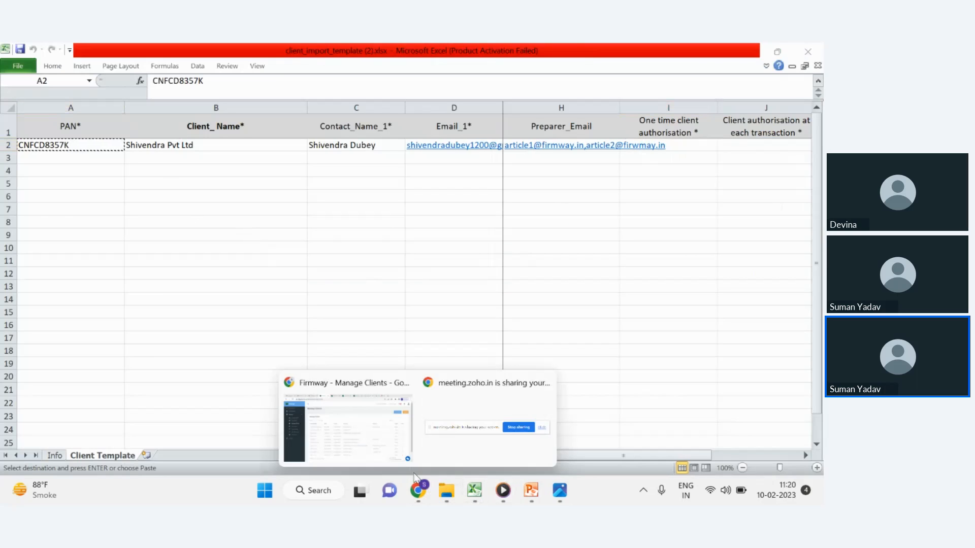
left_click(349, 421)
left_click(728, 161)
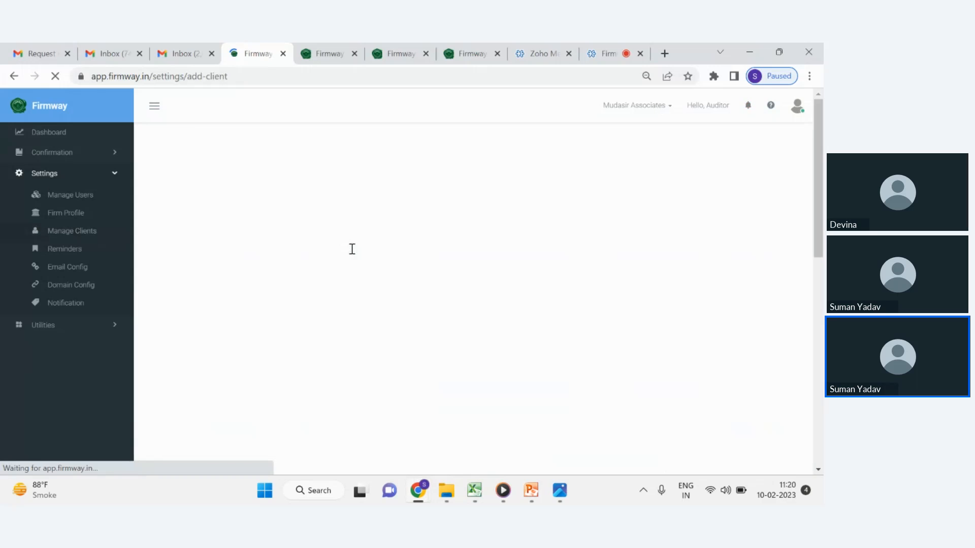
left_click(329, 173)
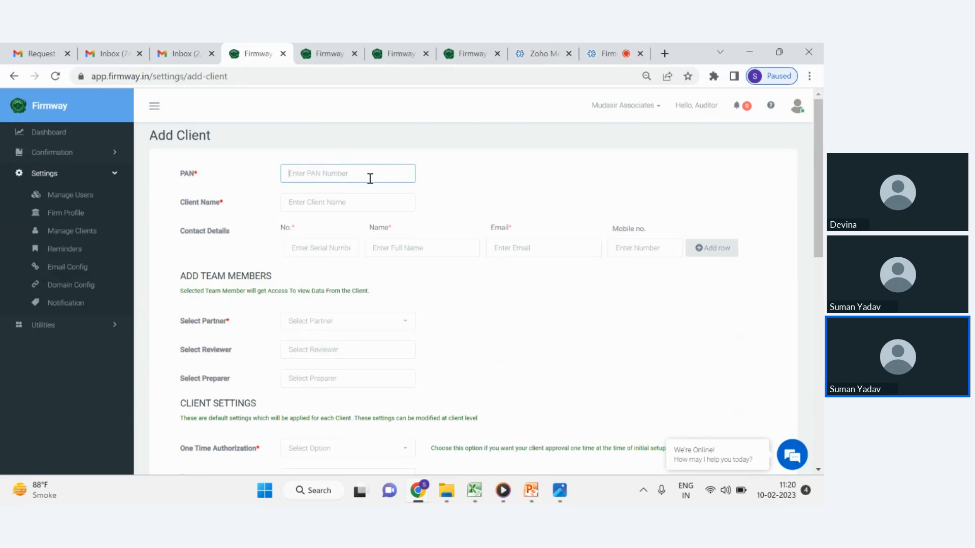
key("ctrl+v")
left_click(371, 208)
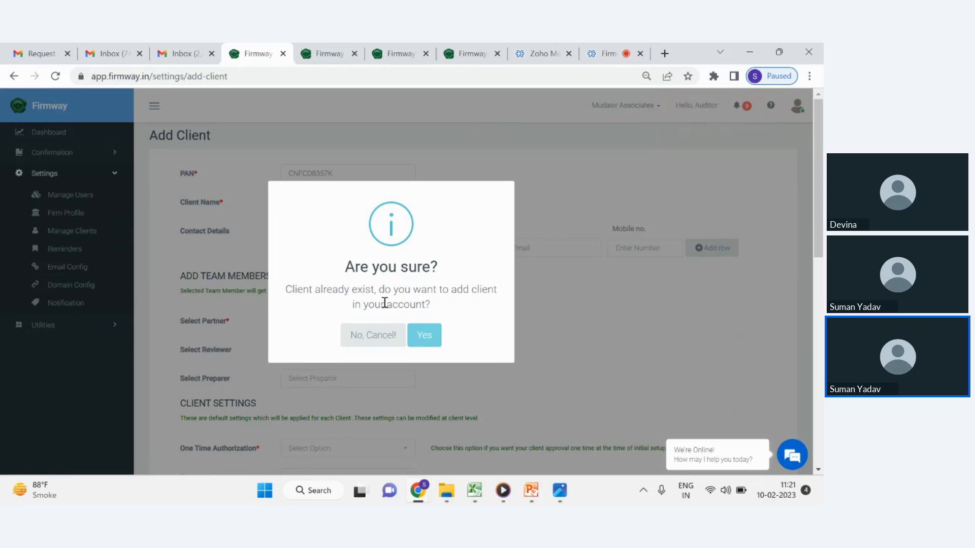
scroll(440, 308, "down", 1)
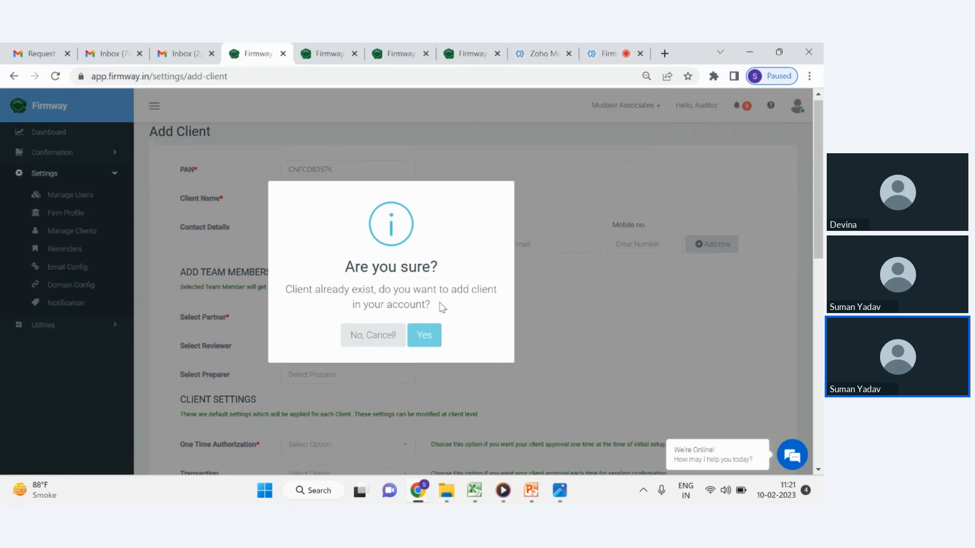
left_click(425, 337)
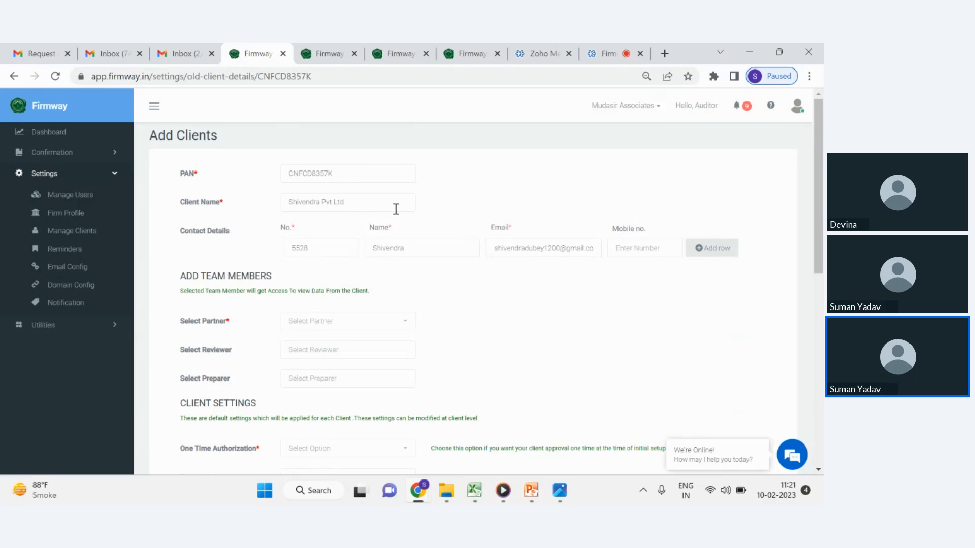
Open the Partner and Reviewer lists on the migrated client's form to show the available team members.
scroll(440, 229, "down", 1)
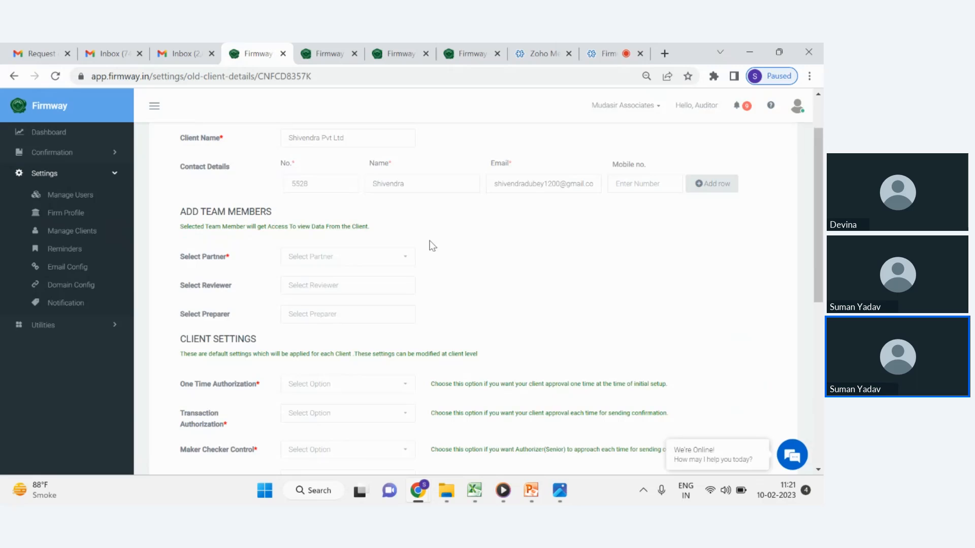
scroll(394, 273, "down", 1)
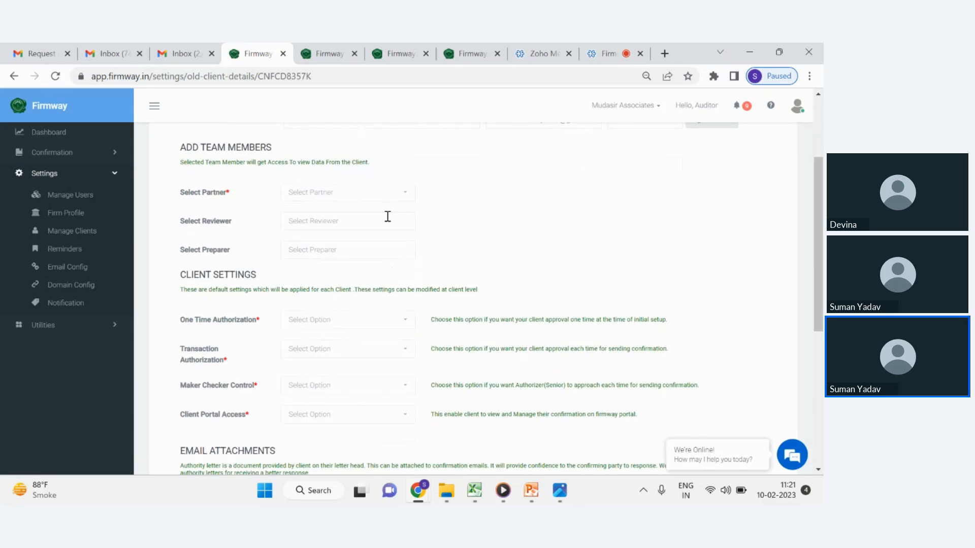
left_click(384, 195)
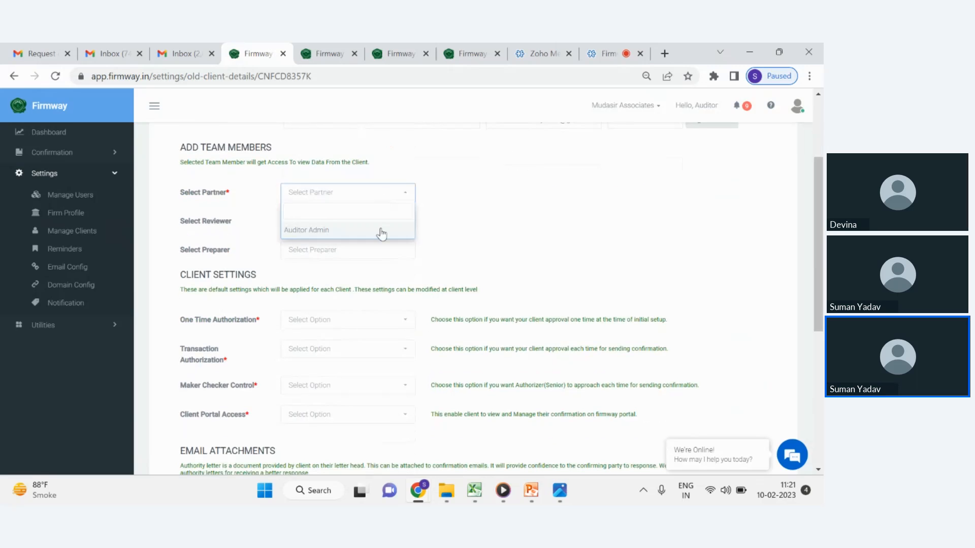
left_click(420, 227)
left_click(361, 218)
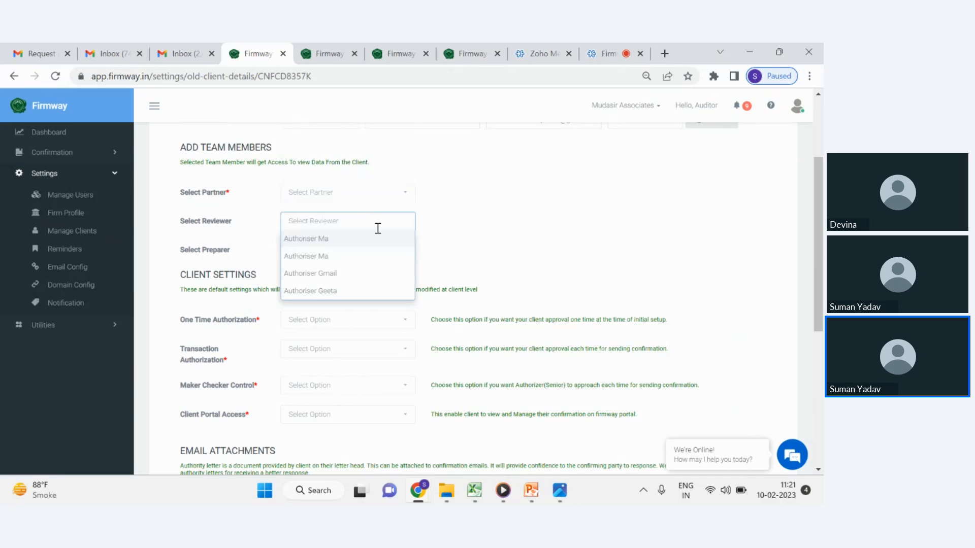
left_click(525, 237)
Review the client settings options and email attachment fields, then return to the Manage Clients list.
scroll(429, 255, "down", 1)
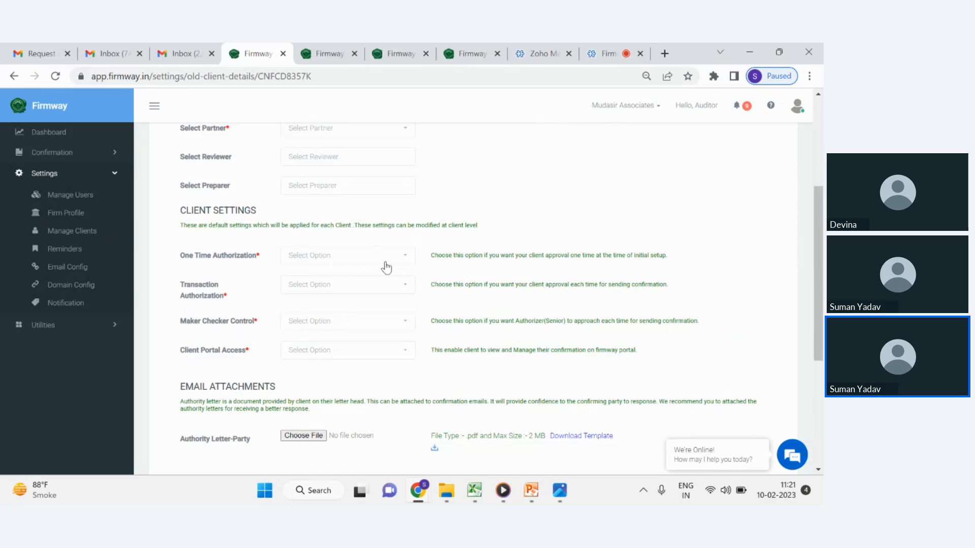
left_click(385, 265)
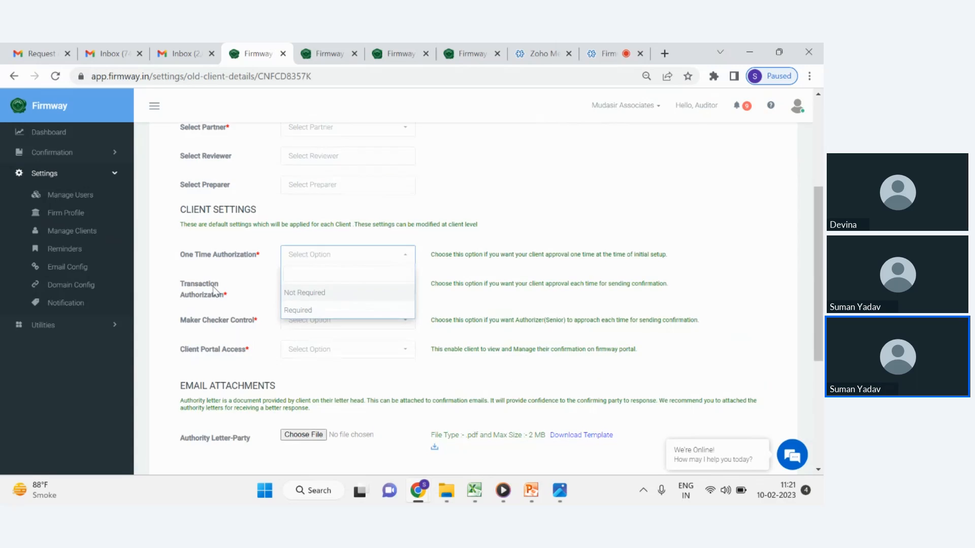
scroll(218, 289, "down", 1)
left_click(207, 247)
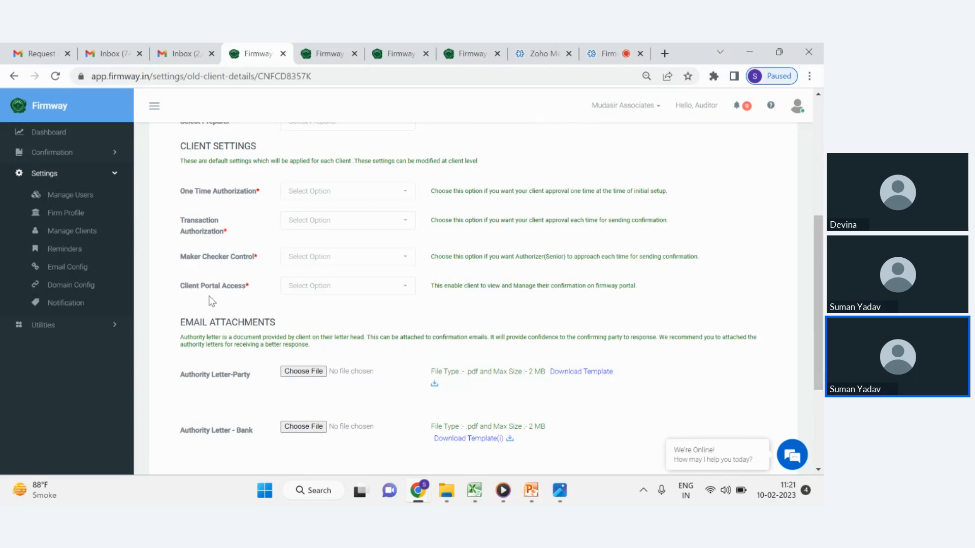
scroll(239, 275, "down", 1)
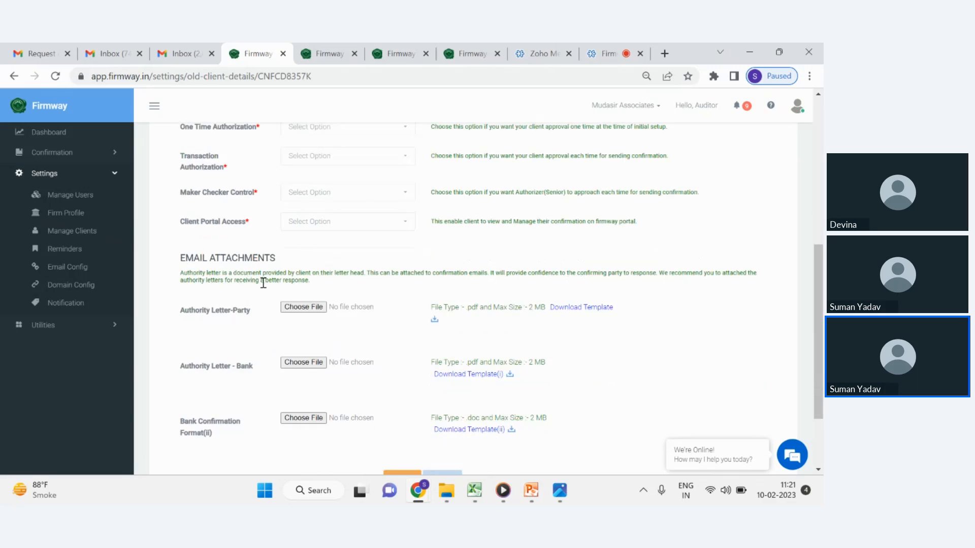
scroll(263, 283, "down", 1)
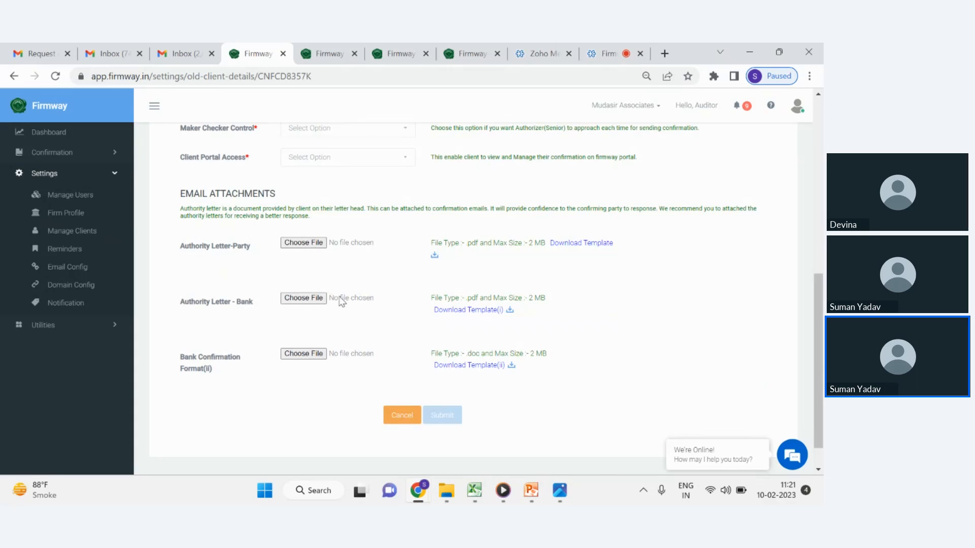
scroll(284, 333, "down", 1)
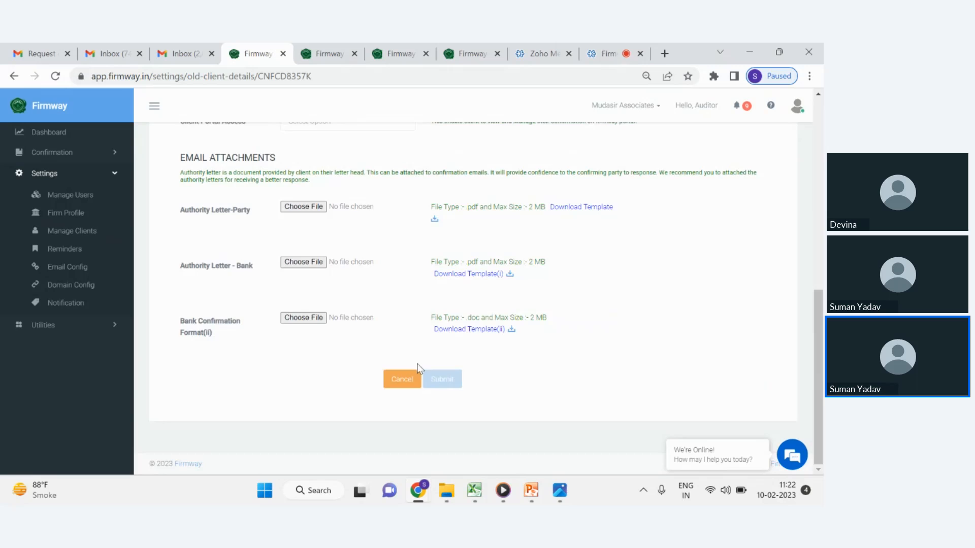
scroll(358, 269, "up", 10)
left_click(85, 231)
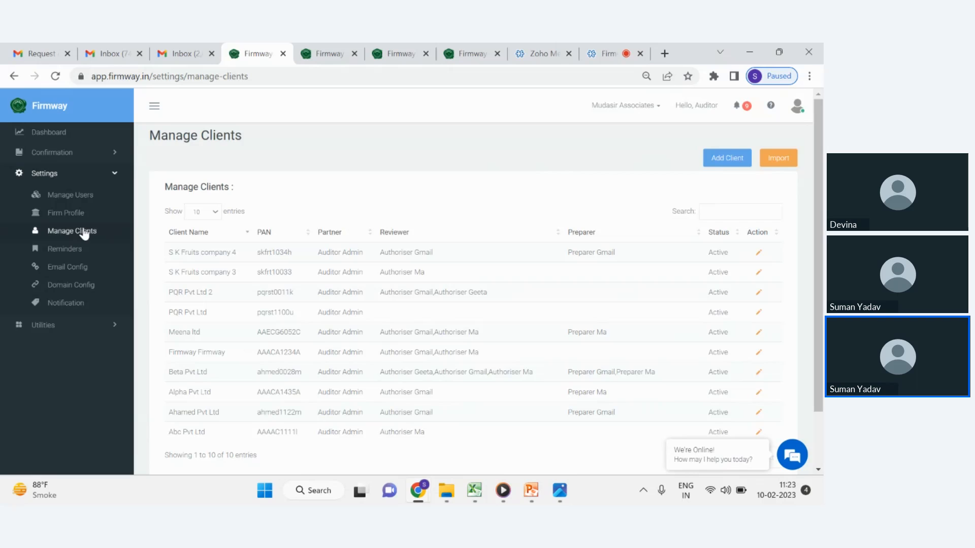
Open the 'How to send confirmation' demo video in the media player, play it and adjust its volume.
left_click(500, 499)
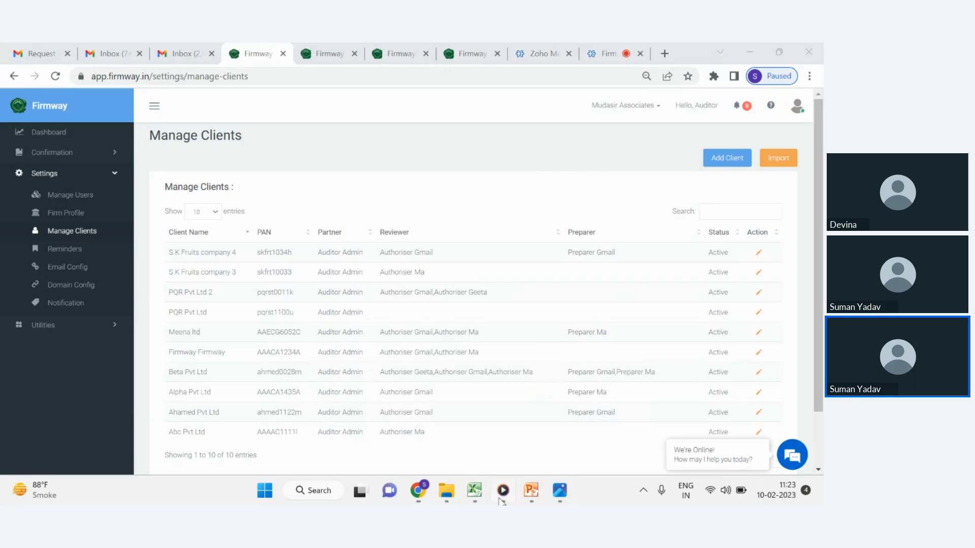
left_click(502, 500)
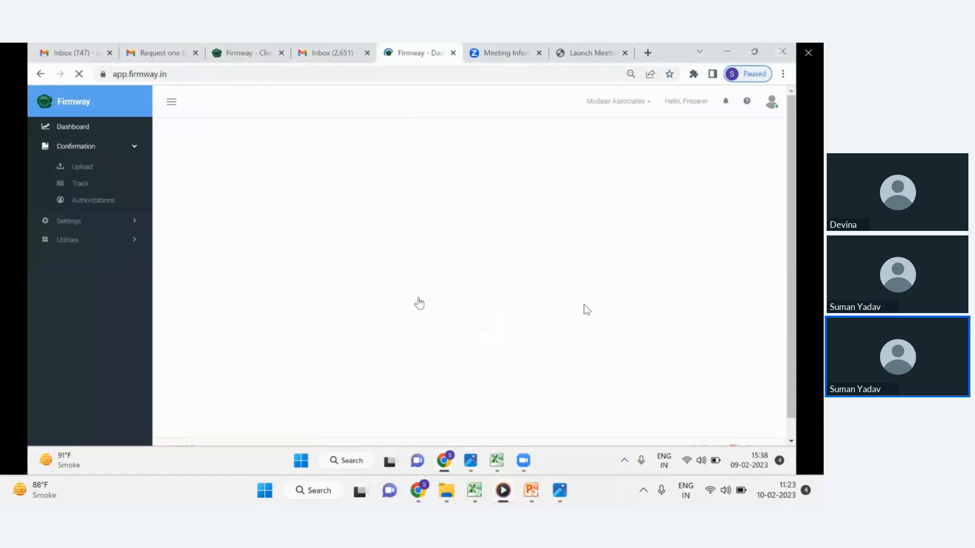
left_click(724, 448)
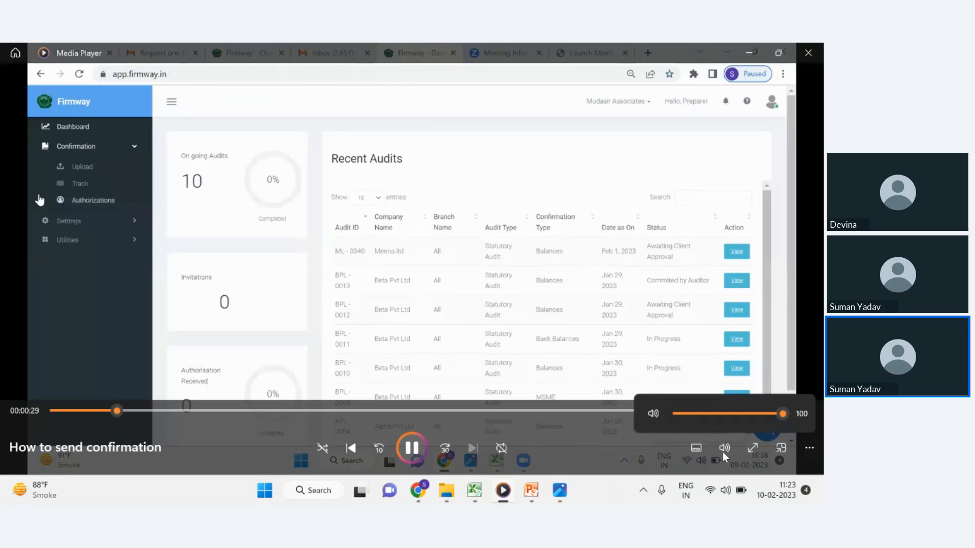
left_click(654, 415)
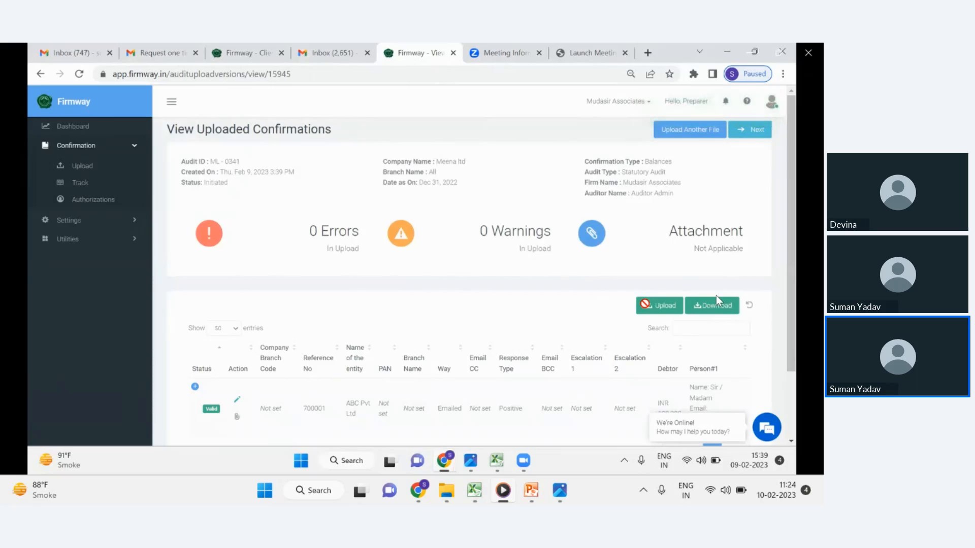
left_click(756, 131)
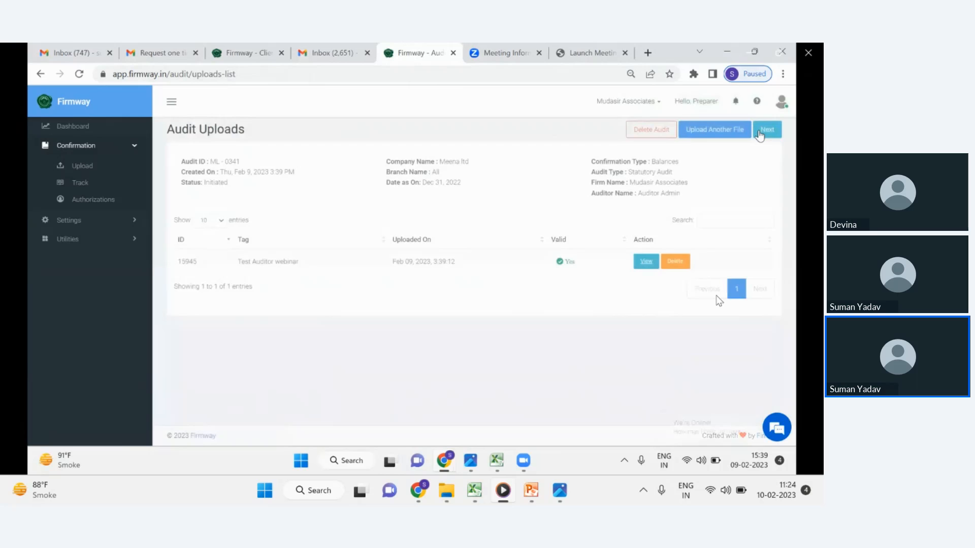
left_click(760, 133)
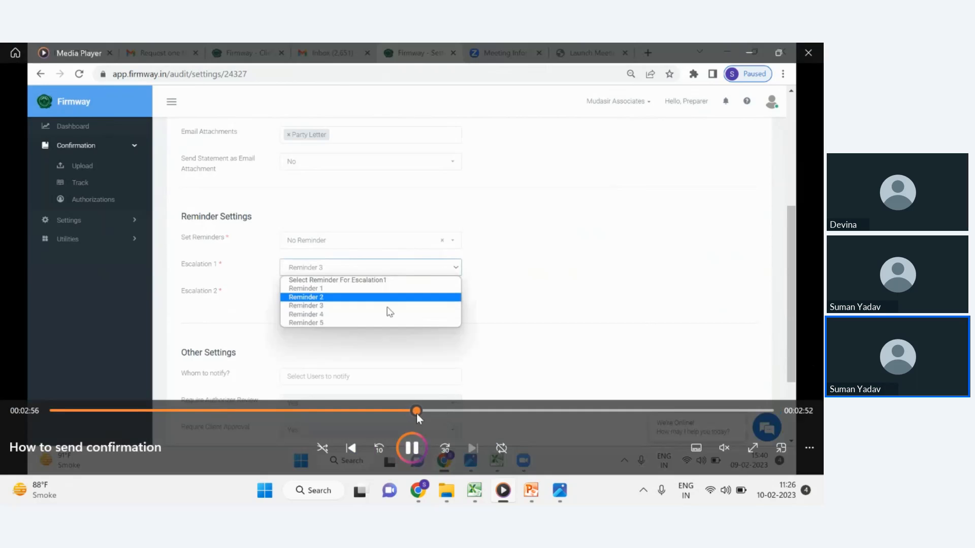
Seek through the demo video to the reminder and approval settings, pausing and resuming playback.
left_click(423, 411)
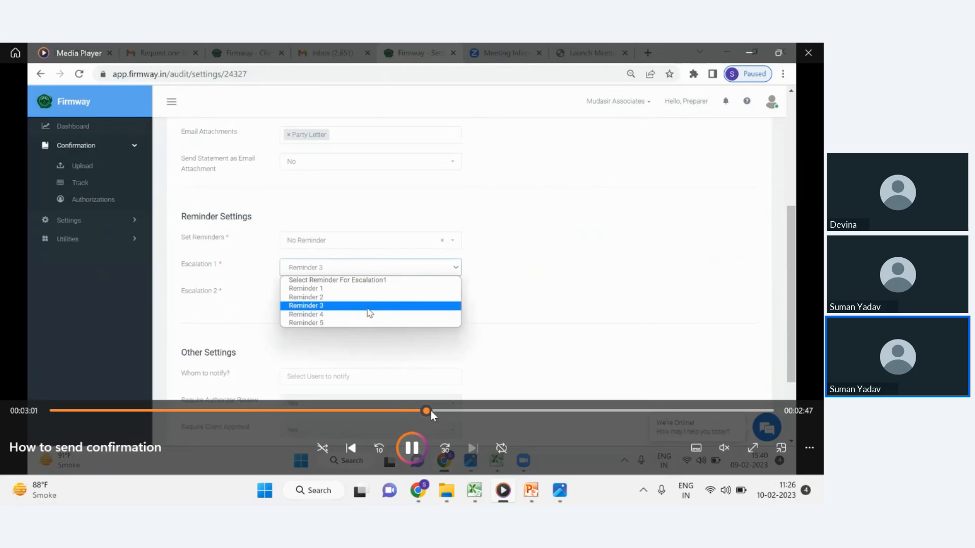
left_click(437, 412)
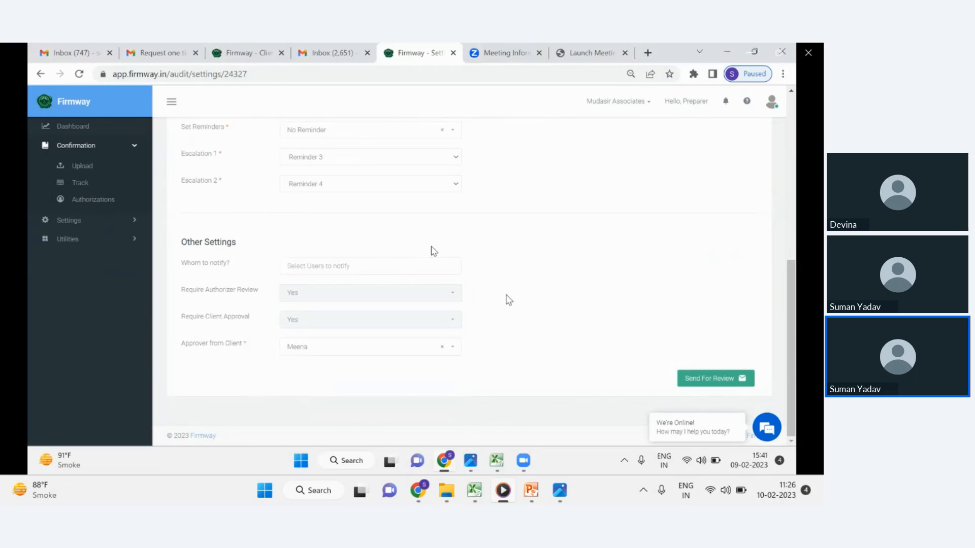
left_click(507, 295)
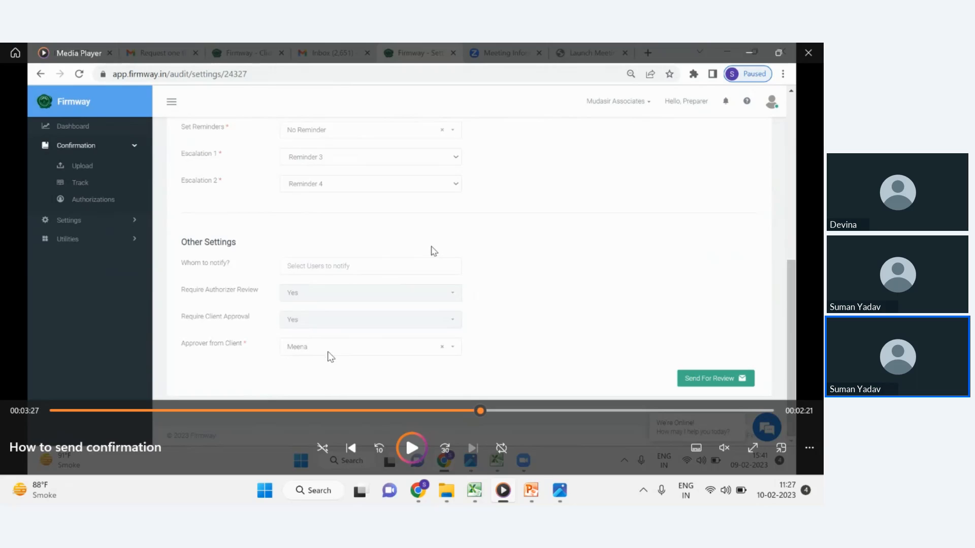
left_click(412, 447)
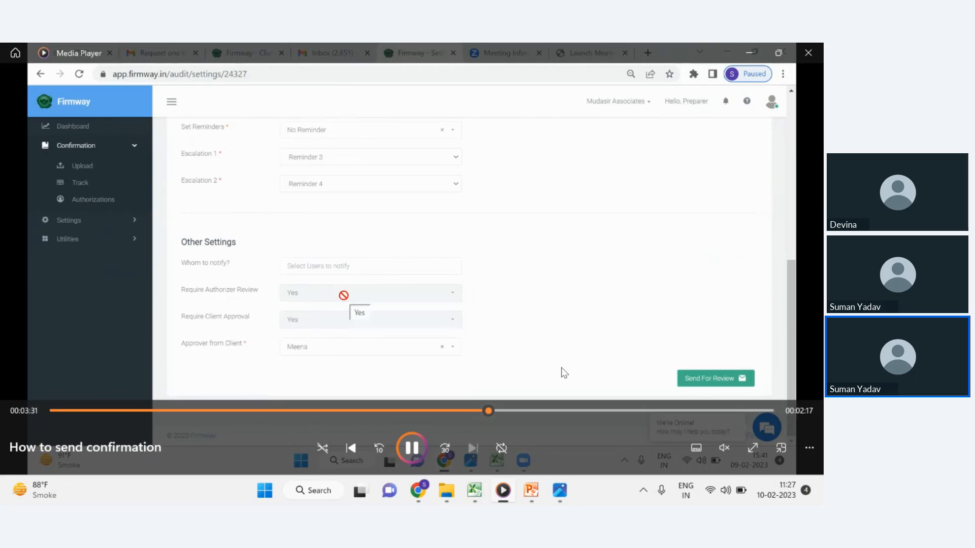
left_click(409, 442)
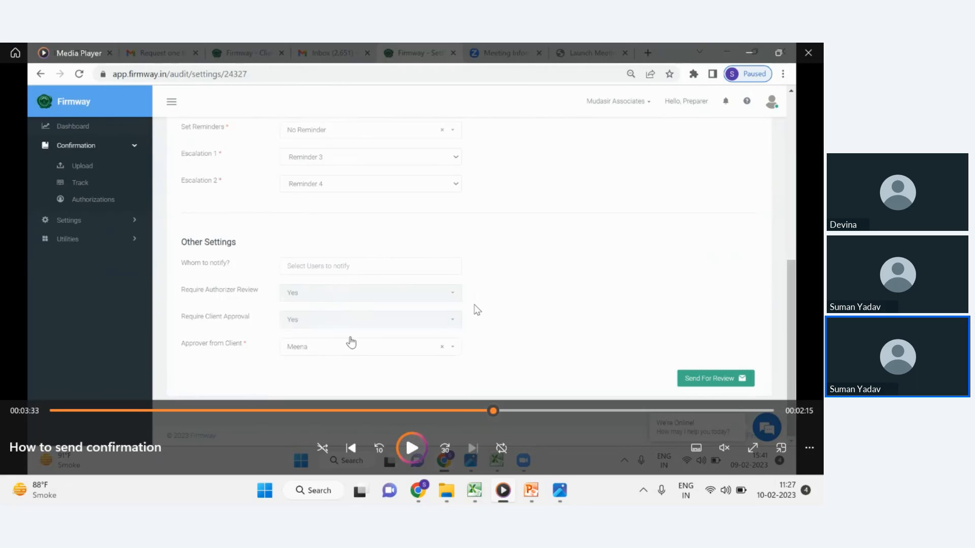
left_click(409, 448)
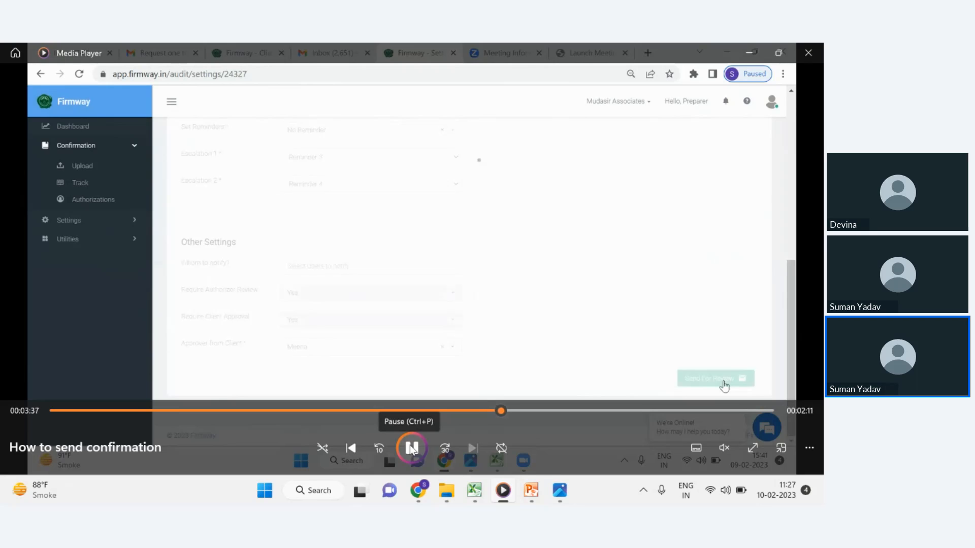
left_click(411, 449)
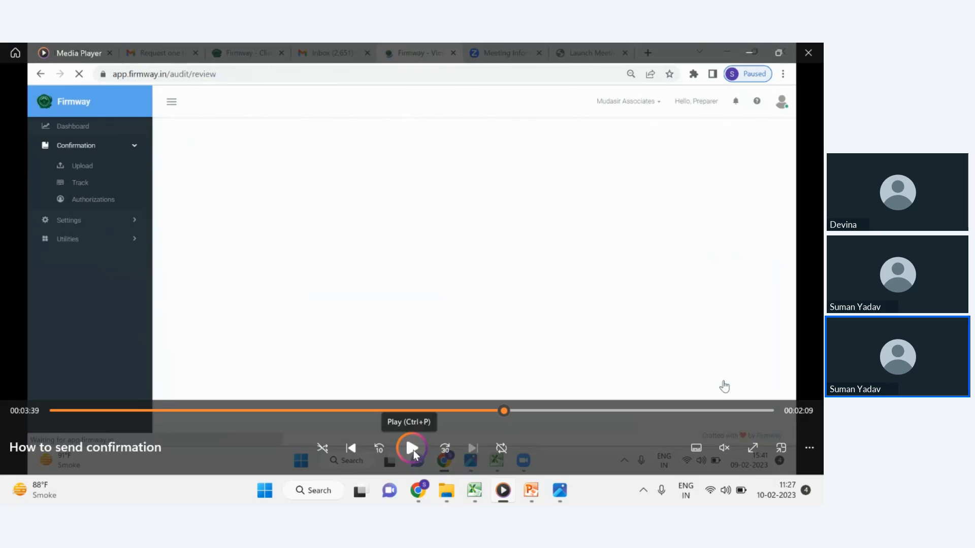
left_click(412, 449)
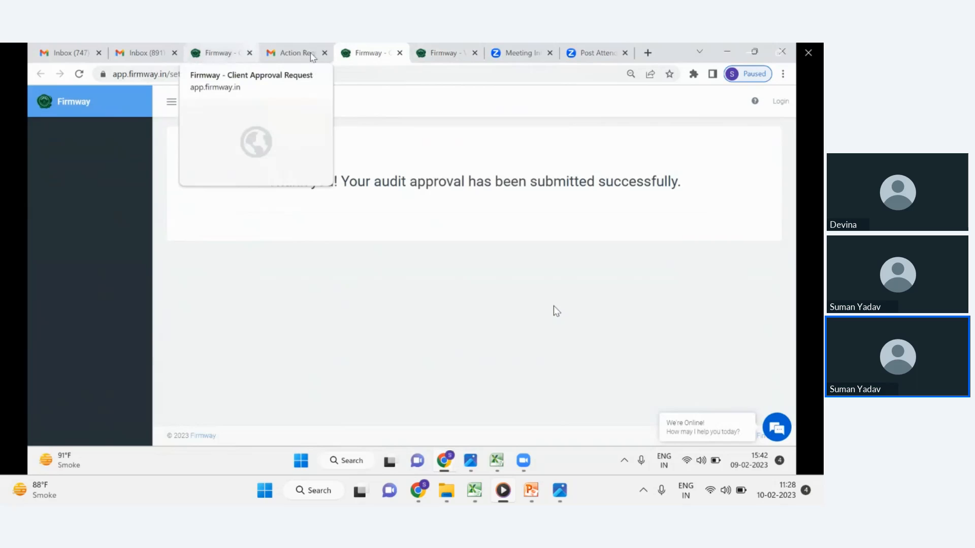
key("space")
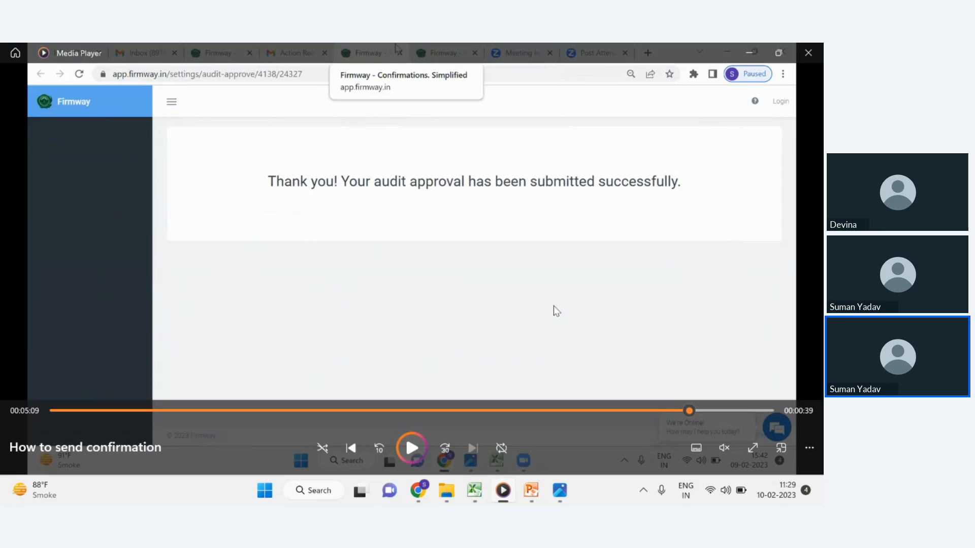
key("space")
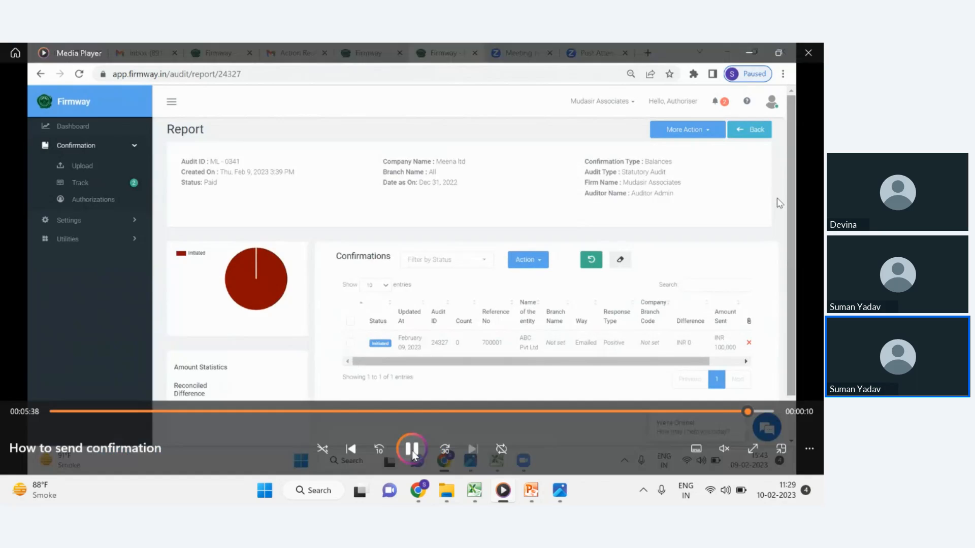
Switch back to the Manage Clients page and expand the Confirmation and Settings menus.
mouse_move(417, 490)
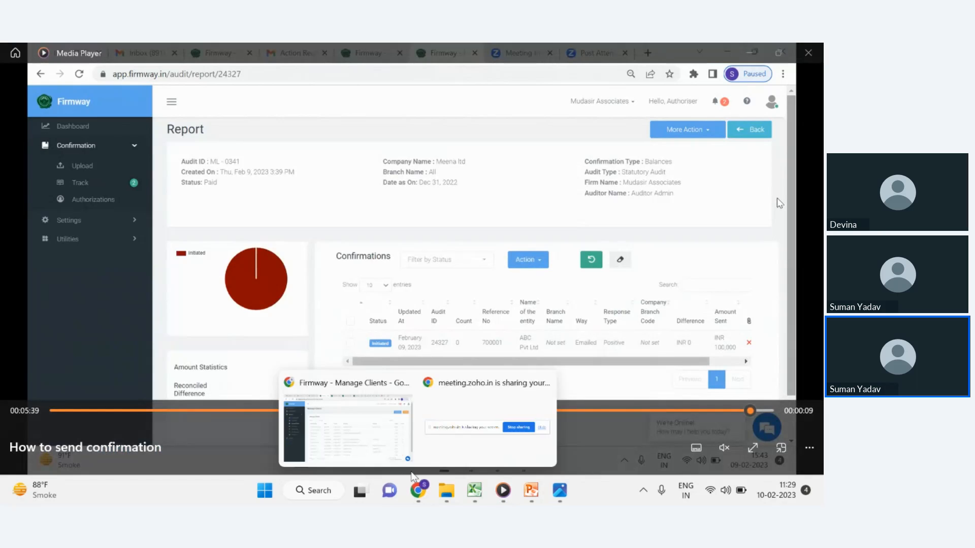
left_click(345, 416)
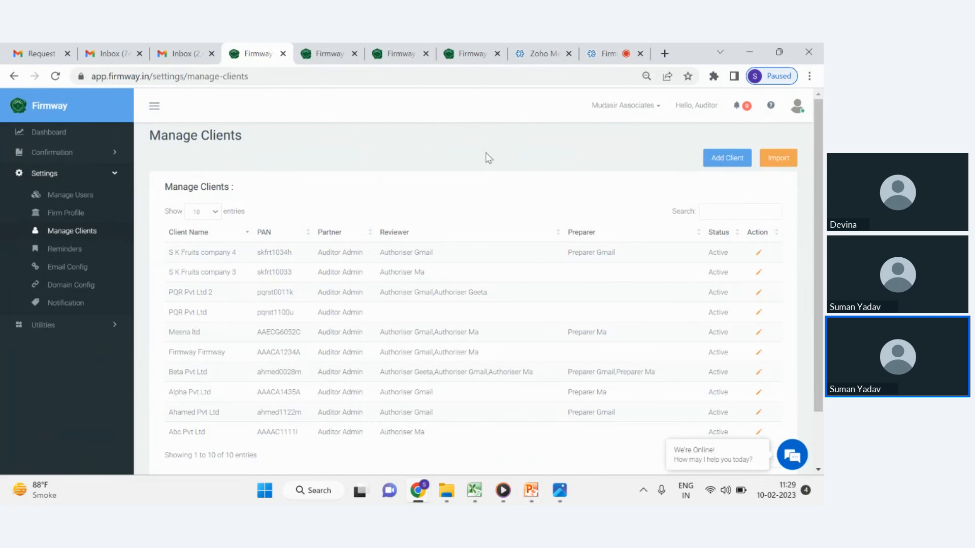
left_click(71, 157)
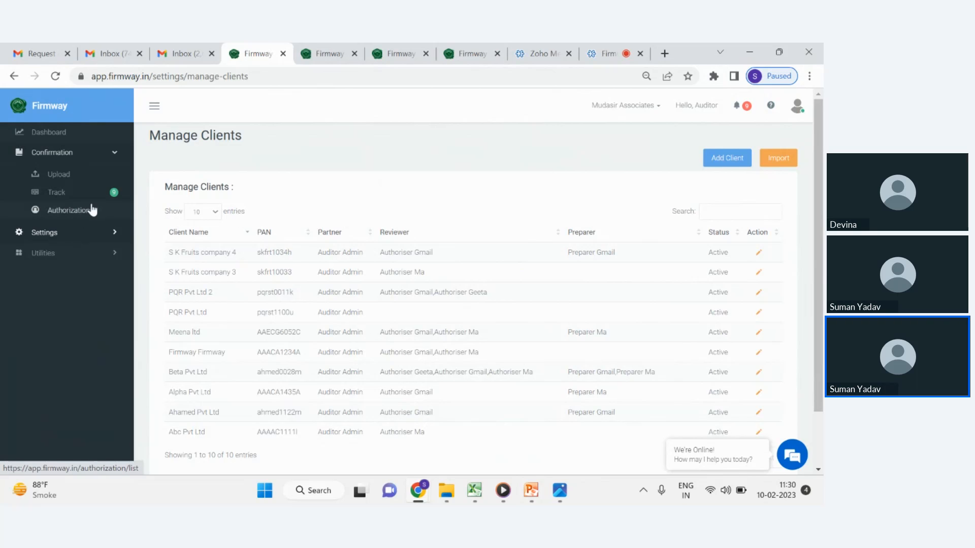
left_click(76, 232)
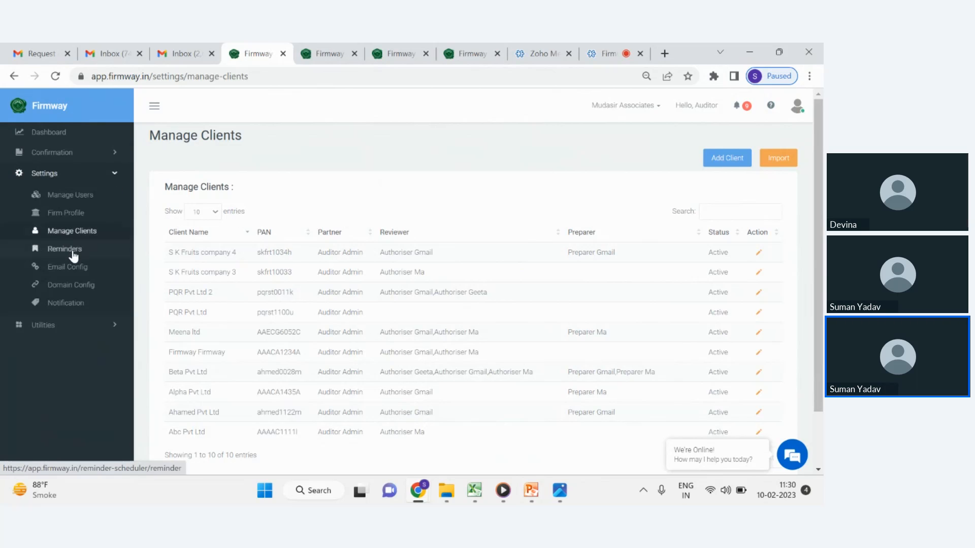
left_click(77, 232)
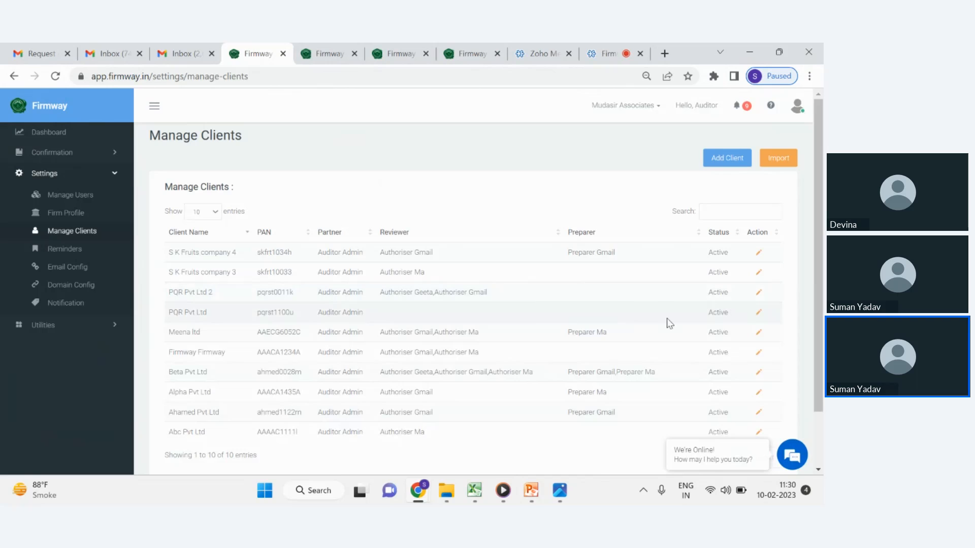
Open the Meena ltd client's edit form and view the One Time Authorization options and team members.
left_click(755, 334)
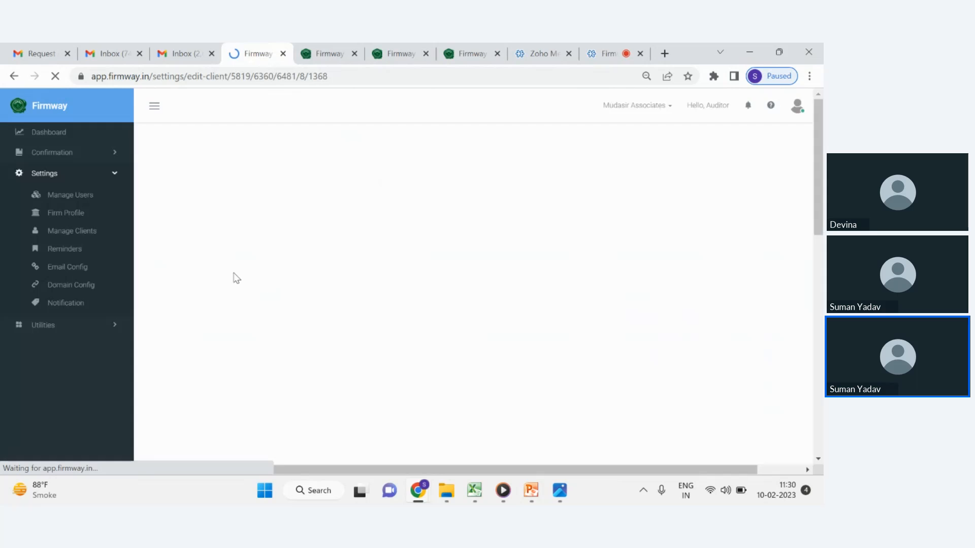
scroll(355, 264, "down", 6)
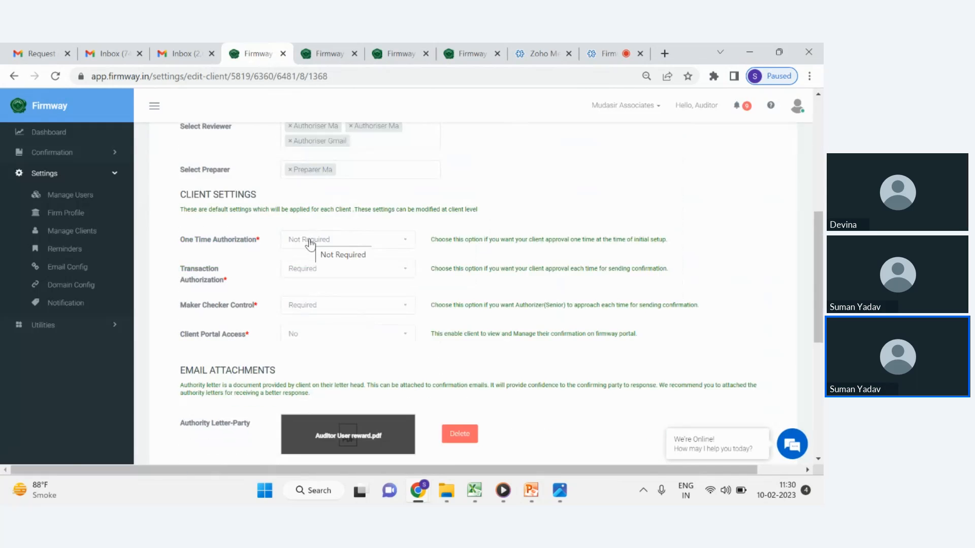
left_click(322, 248)
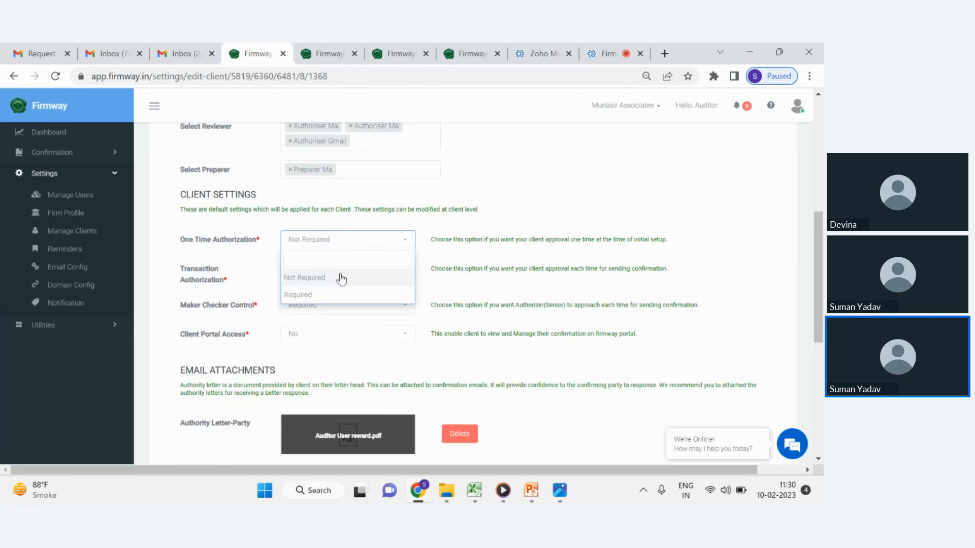
left_click(520, 183)
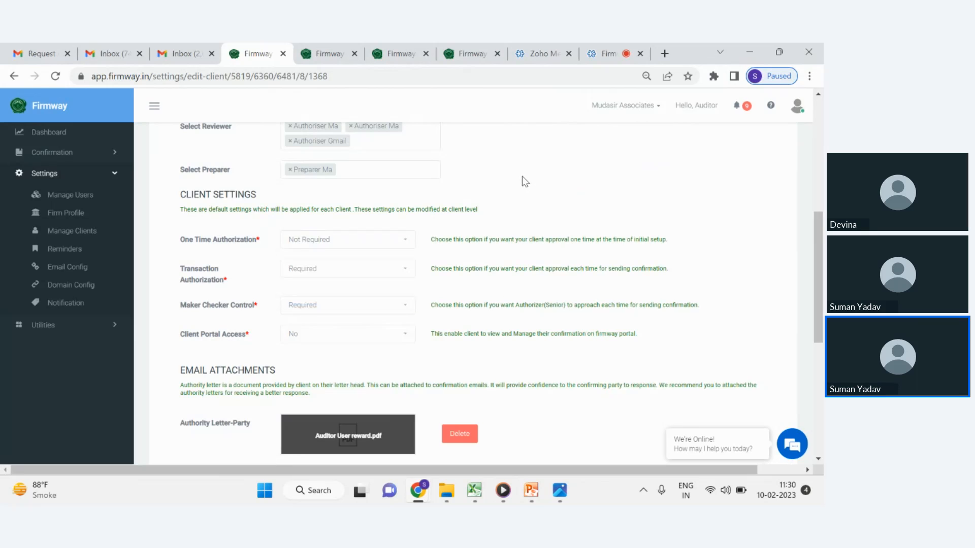
scroll(487, 256, "up", 6)
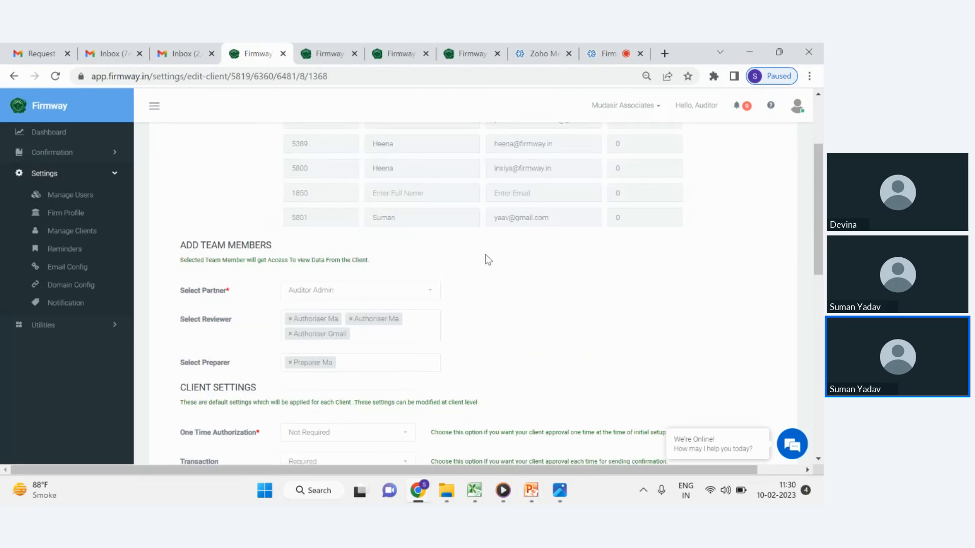
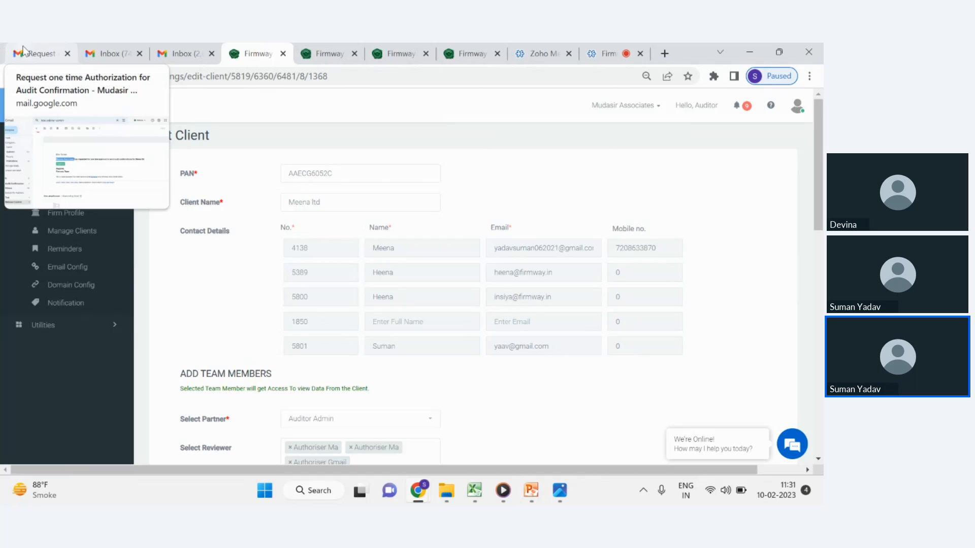
Switch to Gmail and open the 'Balances confirmations of Meena ltd.' email under the Webinar Content label.
left_click(25, 51)
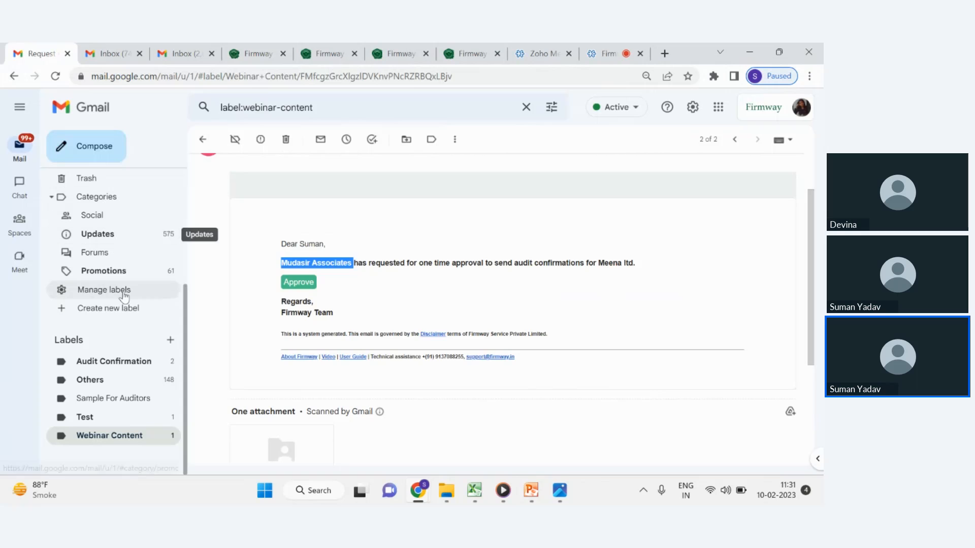
left_click(111, 445)
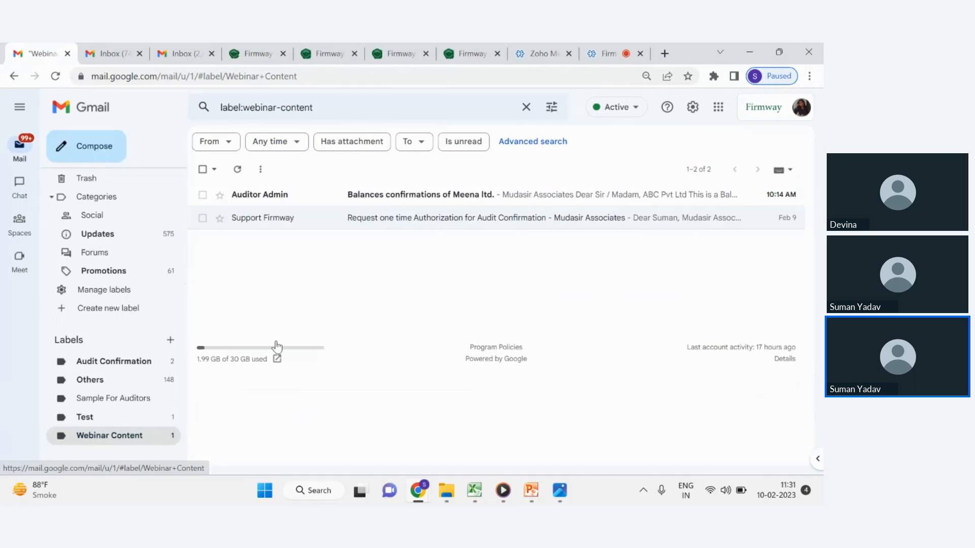
left_click(411, 201)
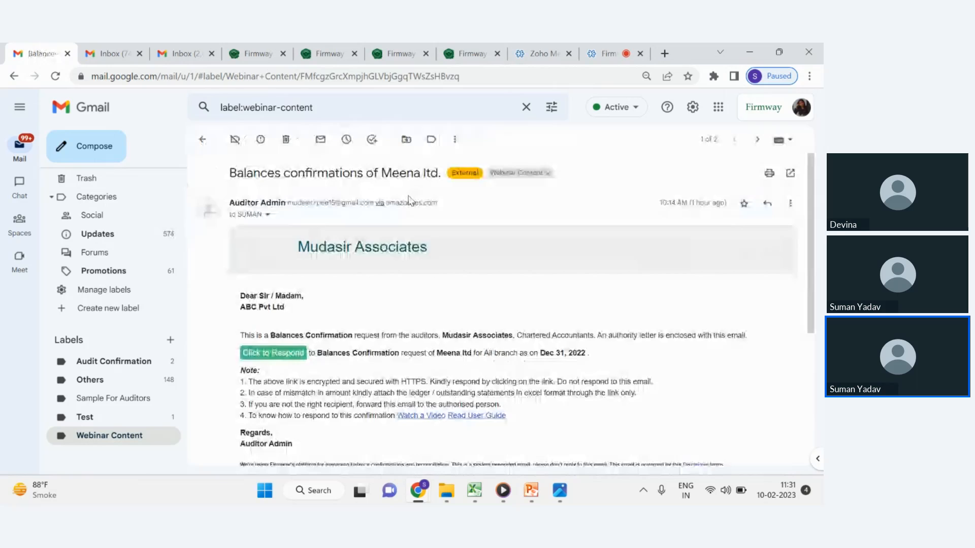
scroll(403, 217, "down", 2)
scroll(333, 248, "down", 1)
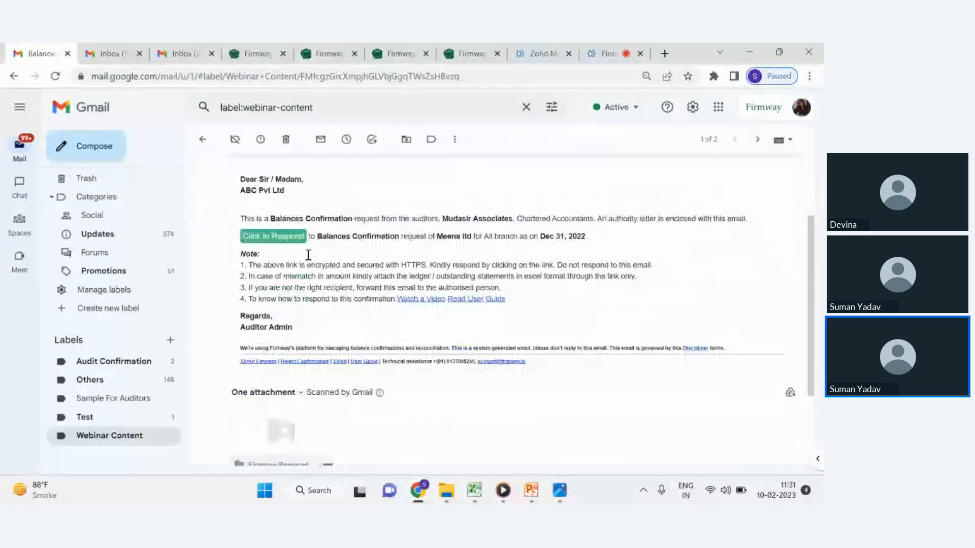
scroll(284, 219, "up", 1)
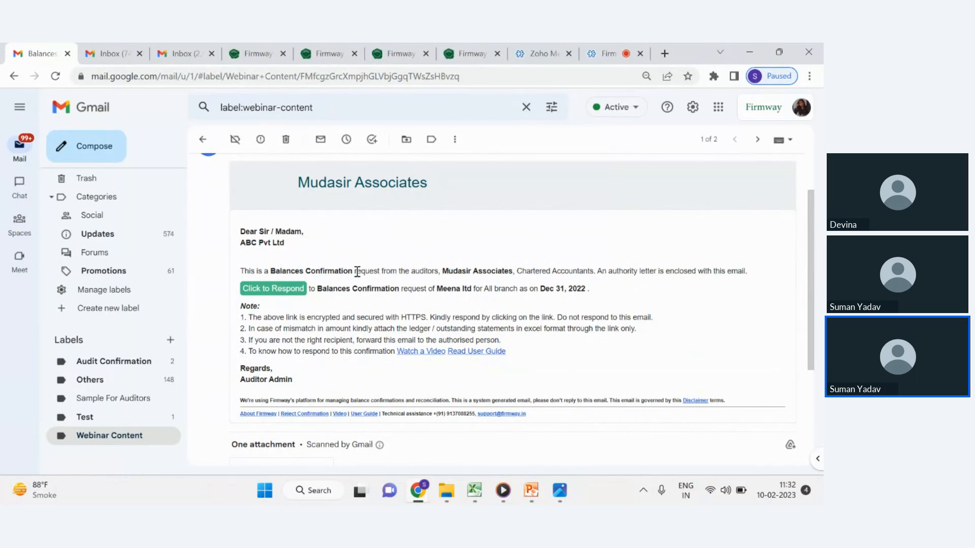
Open the email's Click to Respond link in an incognito window and review the confirmation request's sender and firm details.
right_click(269, 287)
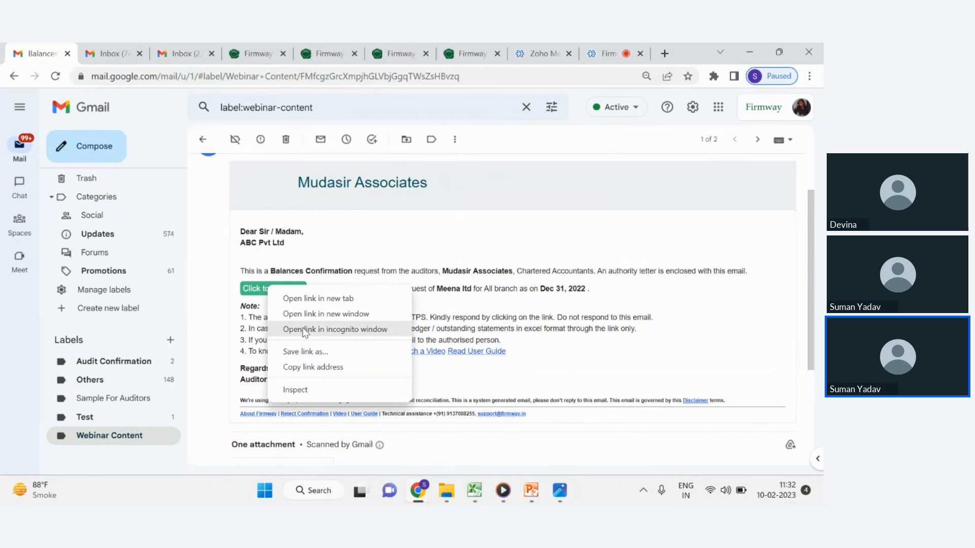
left_click(304, 330)
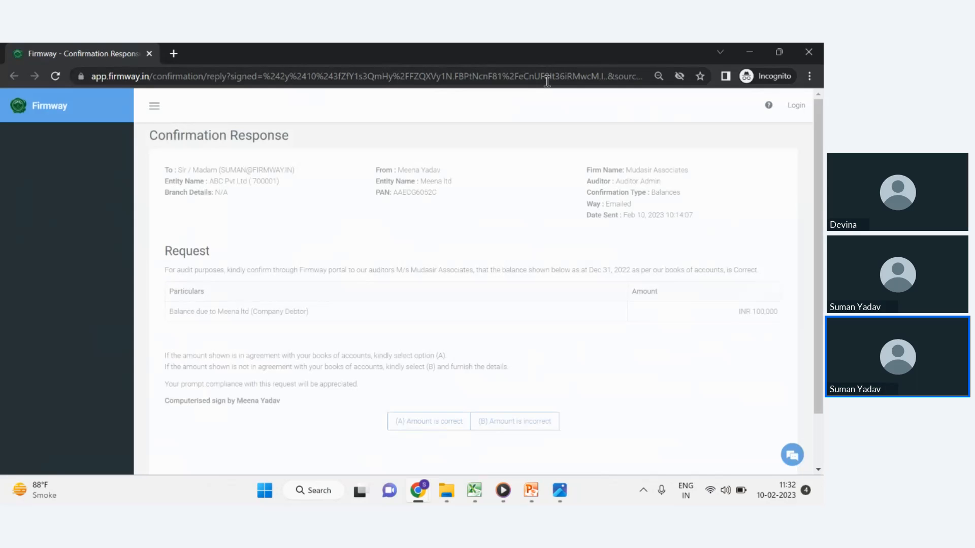
scroll(578, 193, "down", 1)
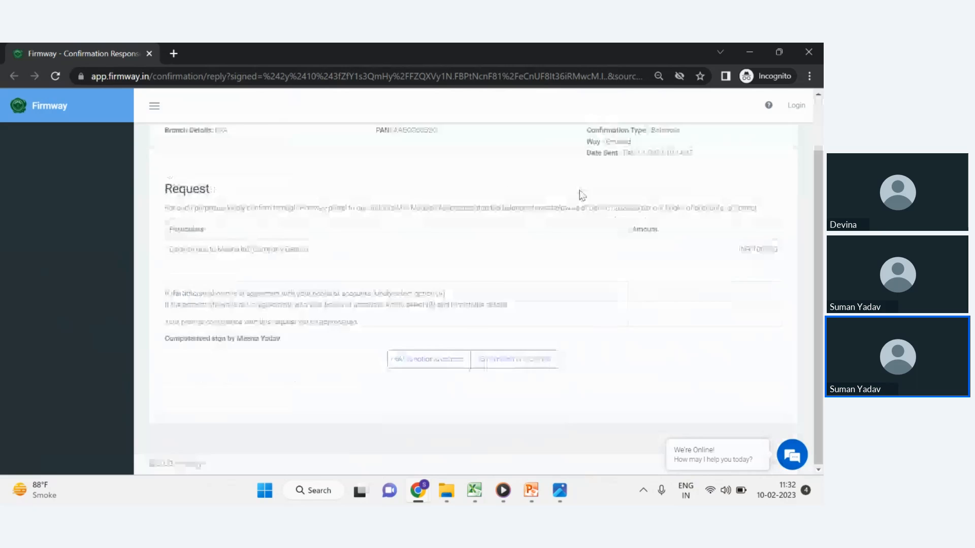
scroll(510, 193, "up", 1)
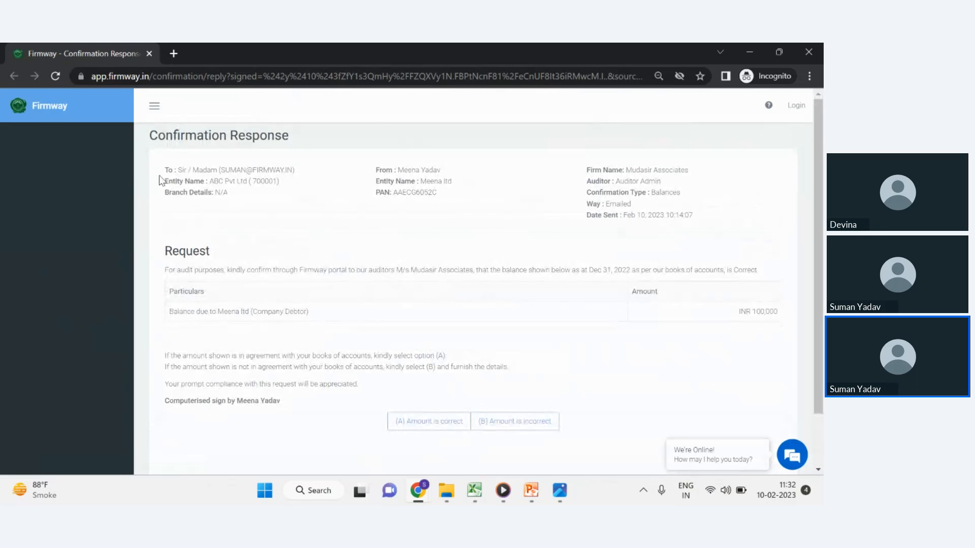
mouse_move(168, 171)
left_mouse_down()
mouse_move(221, 189)
mouse_move(166, 168)
left_mouse_up()
left_click(273, 200)
left_click_drag(437, 194, 375, 169)
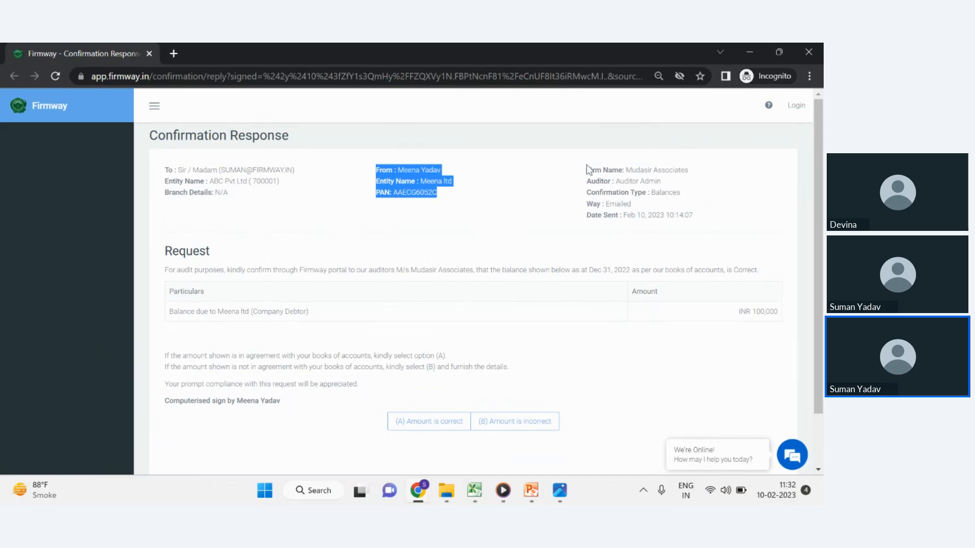
left_click_drag(586, 167, 678, 230)
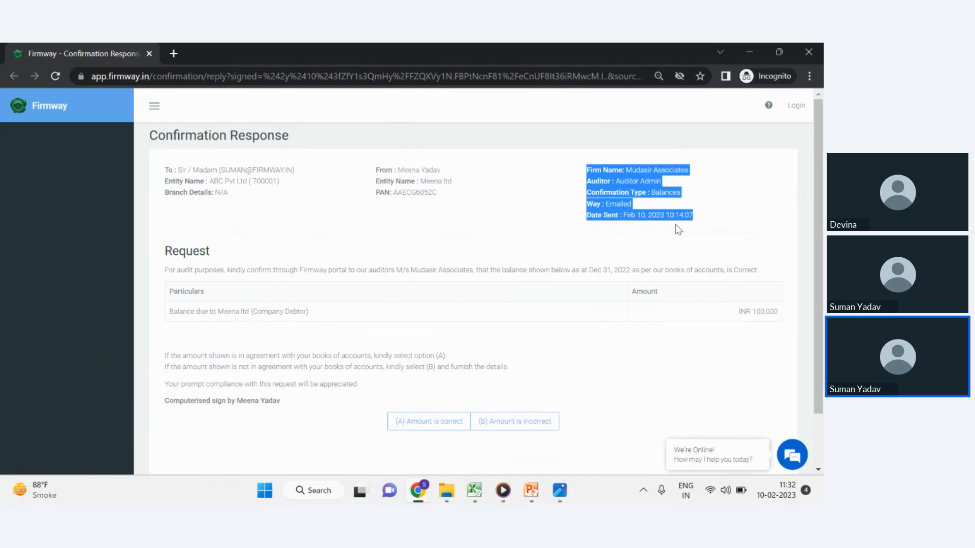
double_click(383, 191)
scroll(370, 221, "down", 2)
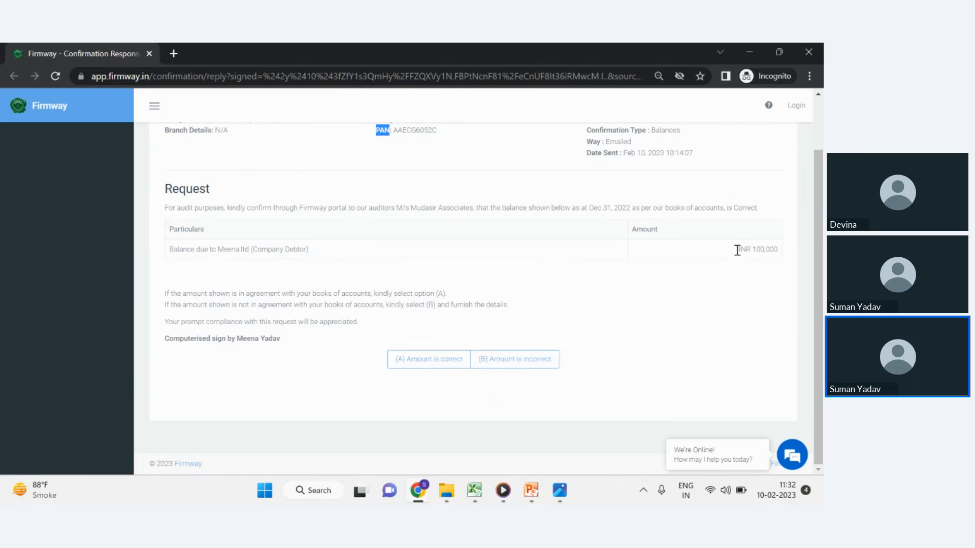
Select the 'Amount is correct' option and review the resulting response section.
left_click(441, 369)
left_click(507, 363)
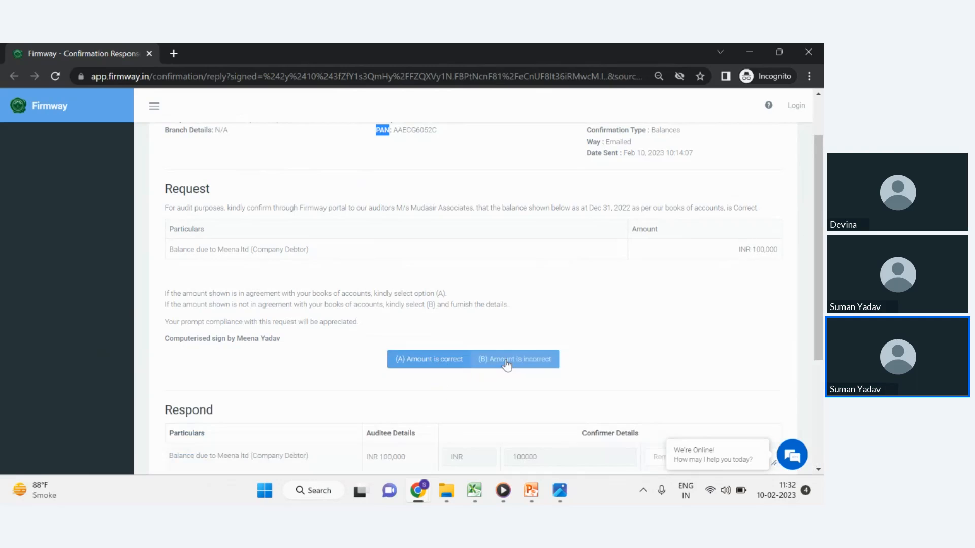
left_click(449, 359)
scroll(664, 231, "down", 2)
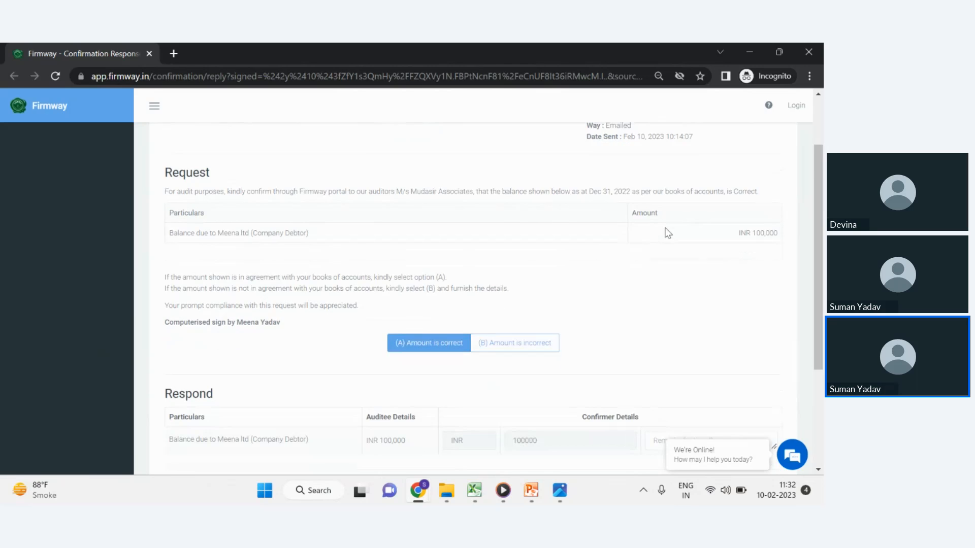
scroll(489, 350, "down", 2)
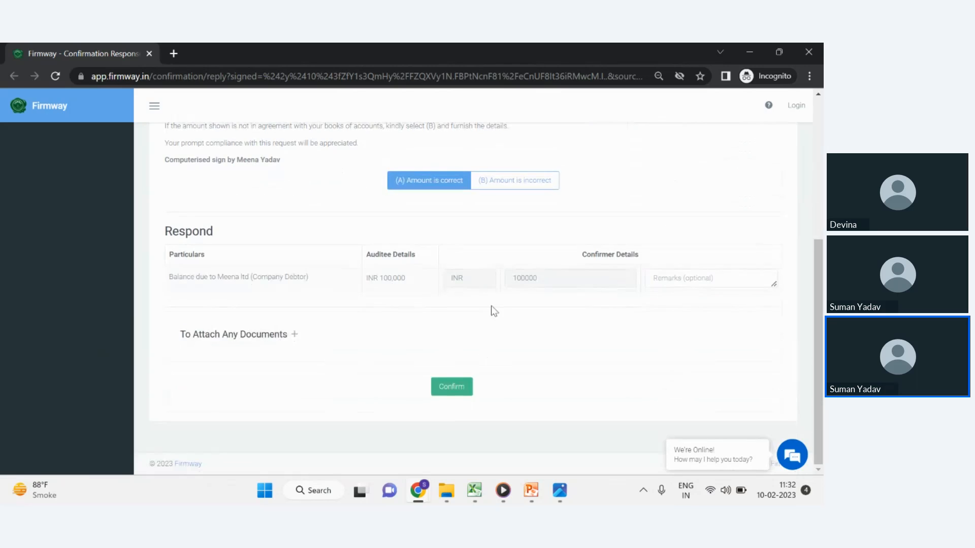
scroll(495, 304, "up", 3)
scroll(497, 295, "up", 1)
scroll(496, 294, "down", 3)
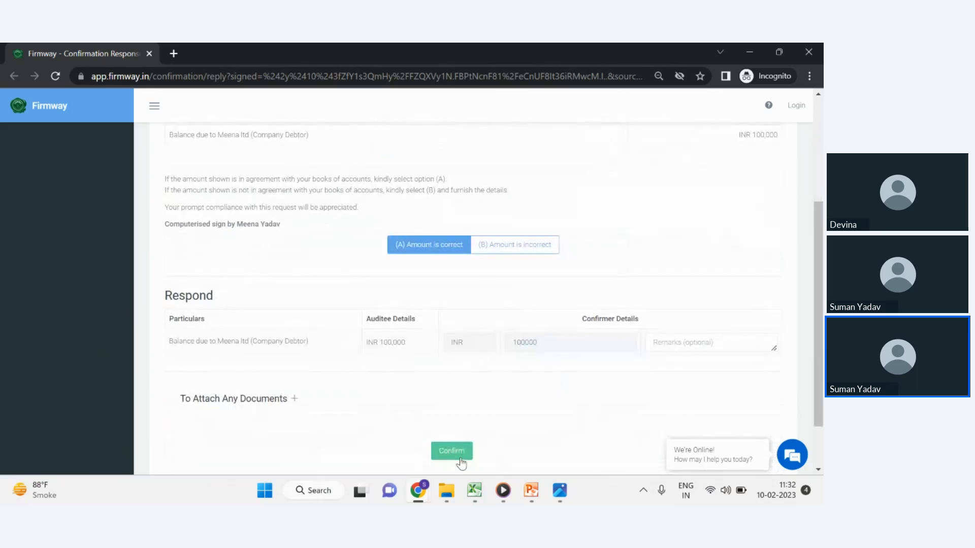
scroll(553, 355, "up", 4)
Choose 'Amount is incorrect' and enter 150000 as the confirmer's amount for the Meena ltd balance.
left_click(528, 378)
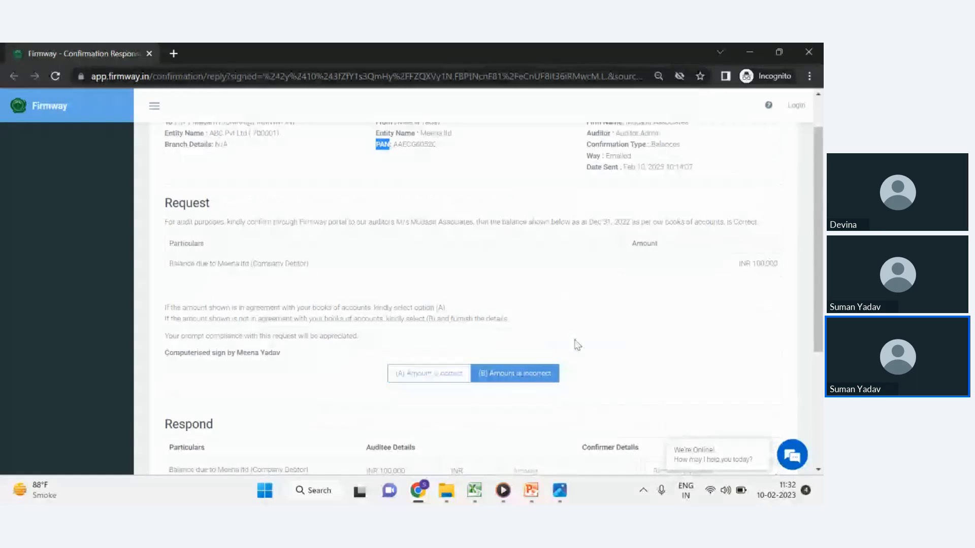
scroll(589, 328, "down", 2)
scroll(600, 314, "down", 3)
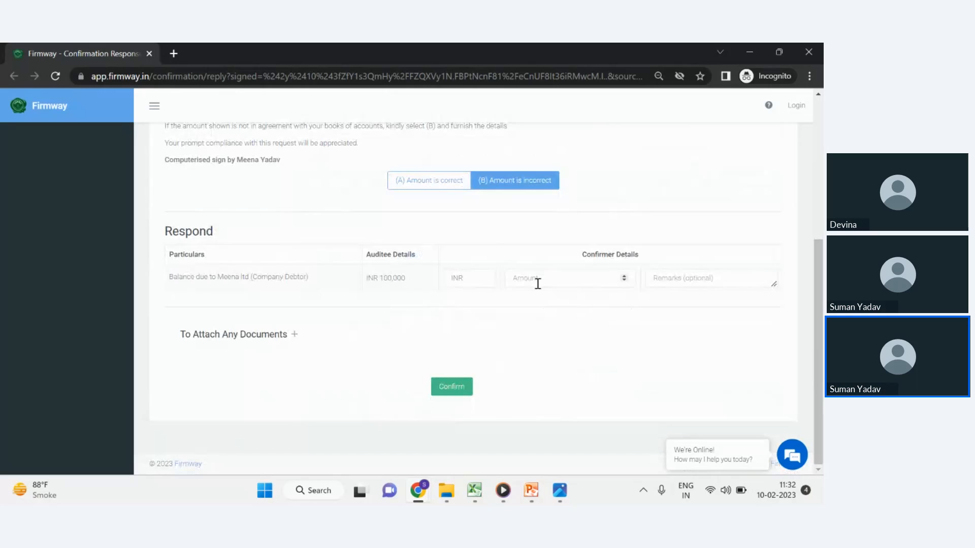
left_click(539, 279)
type("100000")
key("BackSpace")
key("BackSpace")
key("BackSpace")
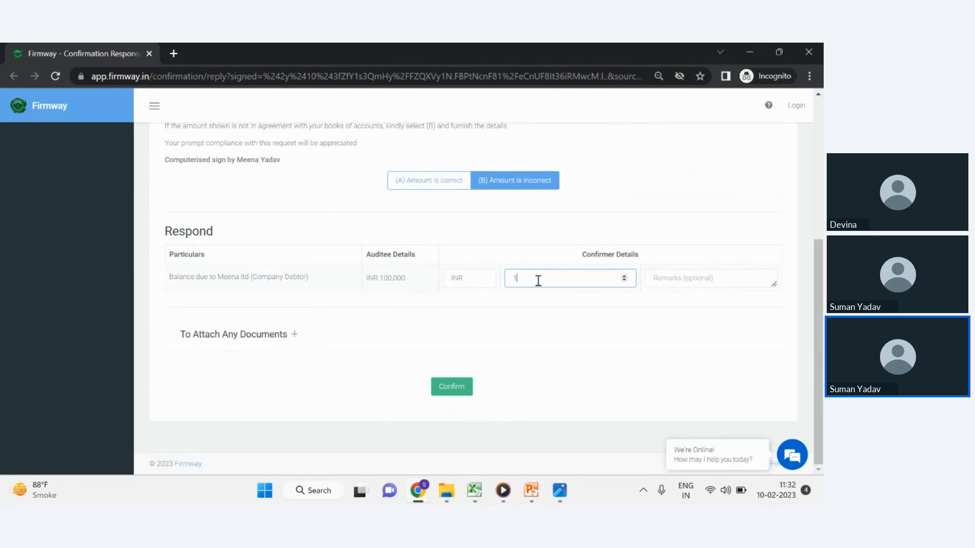
type("50000")
Confirm the response and submit the reconciliation with the unreconciled difference, accepting the prompt.
left_click(460, 394)
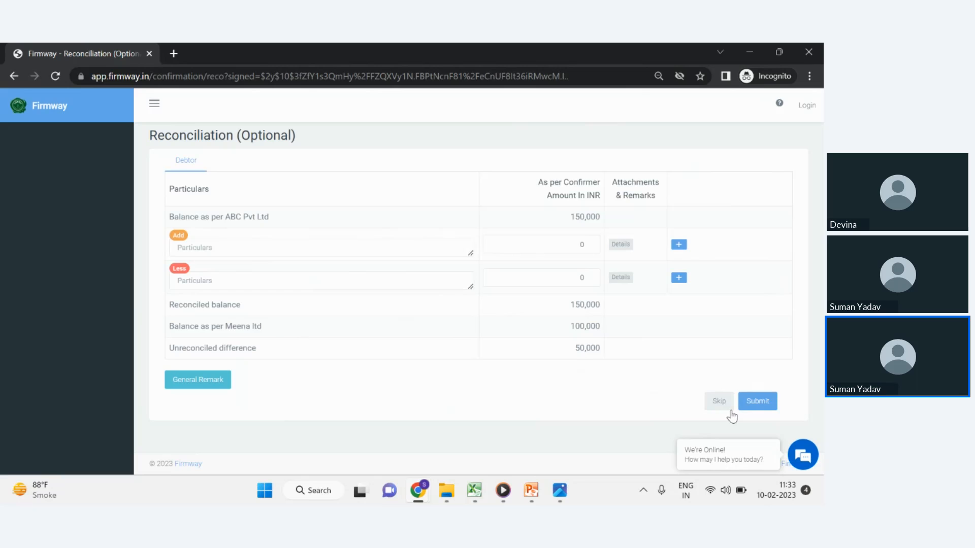
left_click(755, 401)
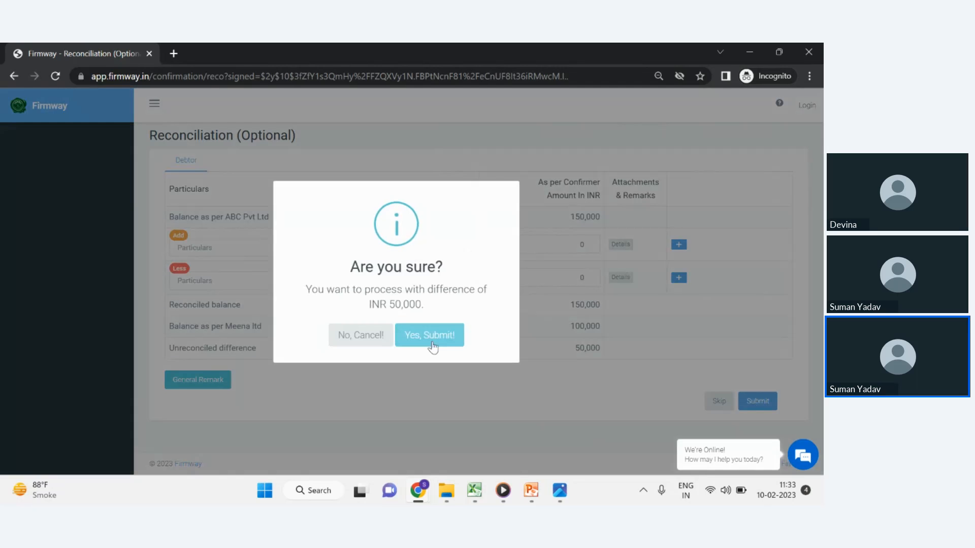
left_click(432, 345)
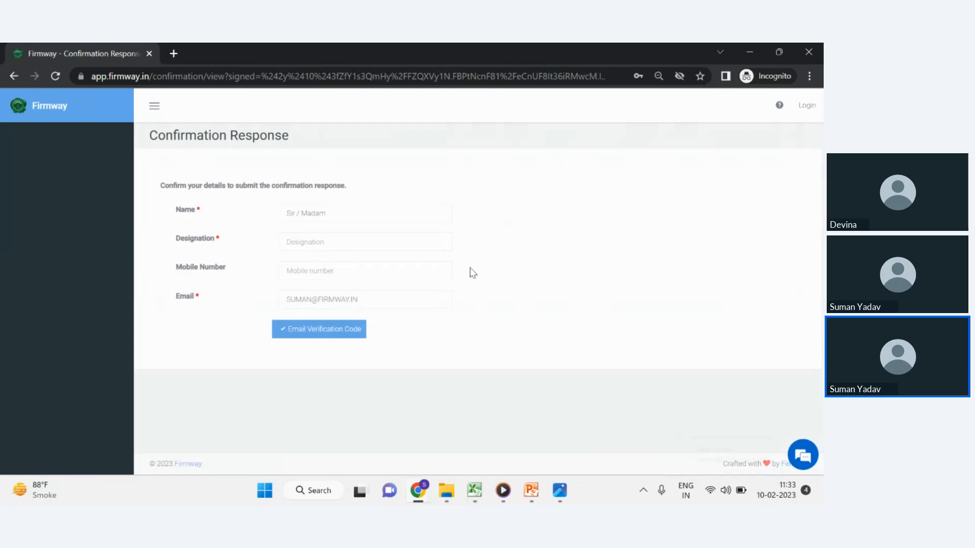
Set the respondent's designation to Manager and request an email verification code.
left_click(339, 213)
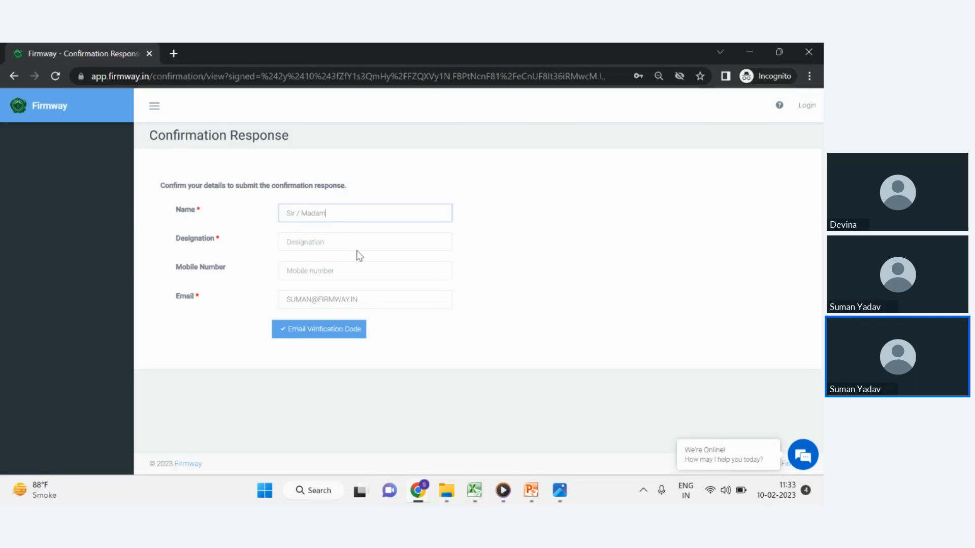
left_click(331, 244)
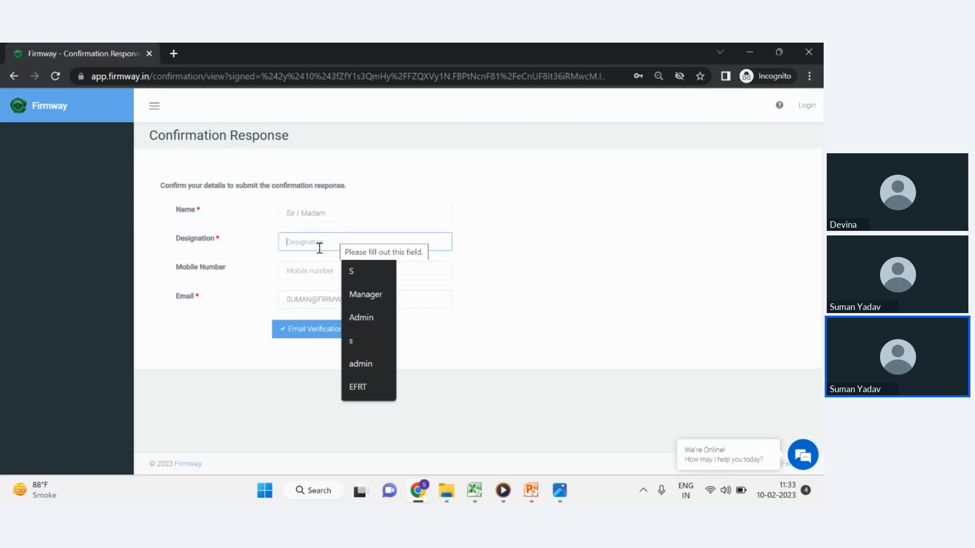
type("Manage")
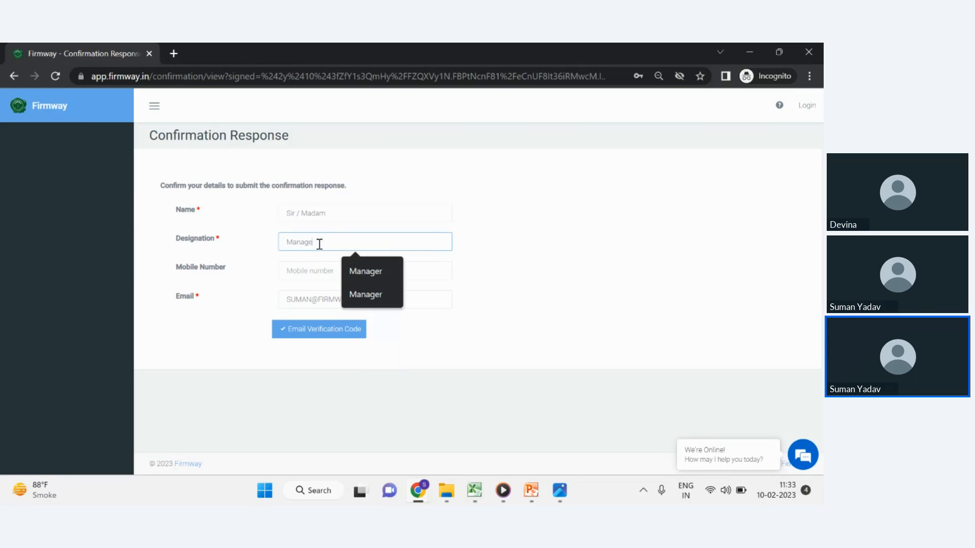
type("r")
left_click(291, 314)
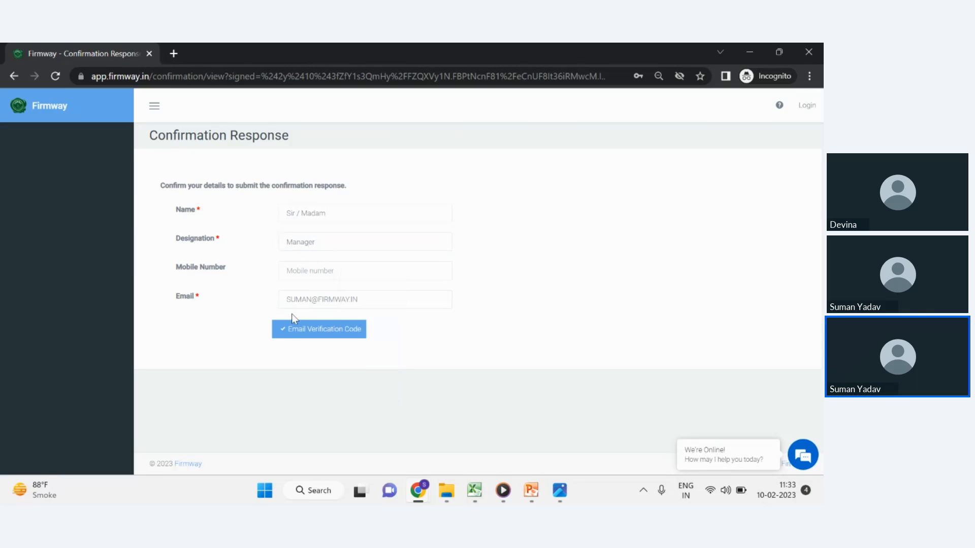
left_click(312, 331)
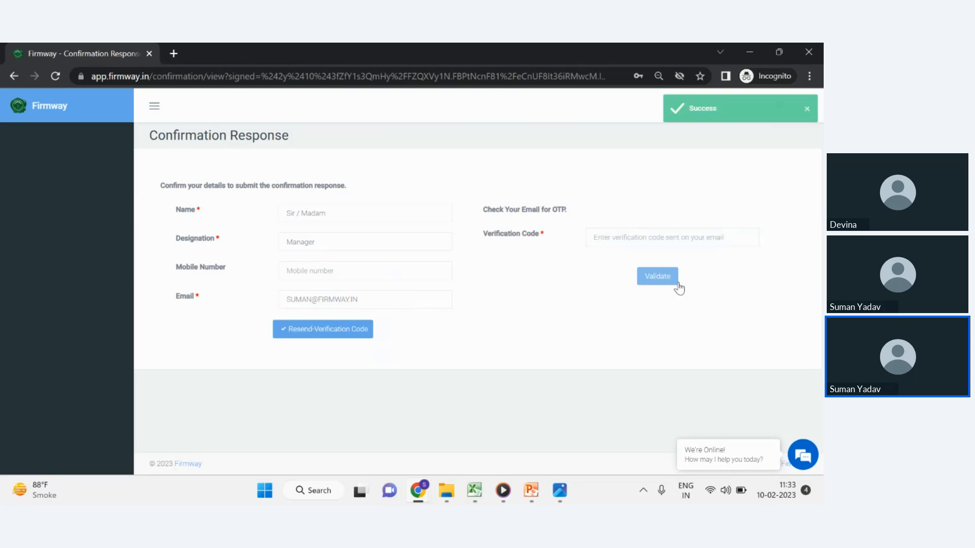
Switch to the Gmail inbox, open the 'Your Verification Code' email and copy the verification code.
left_click(594, 238)
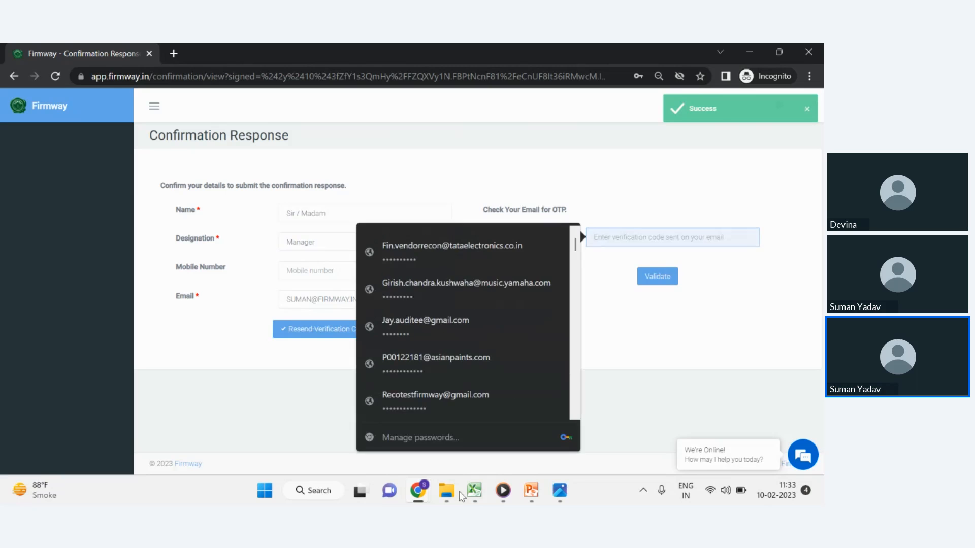
mouse_move(418, 491)
left_click(274, 428)
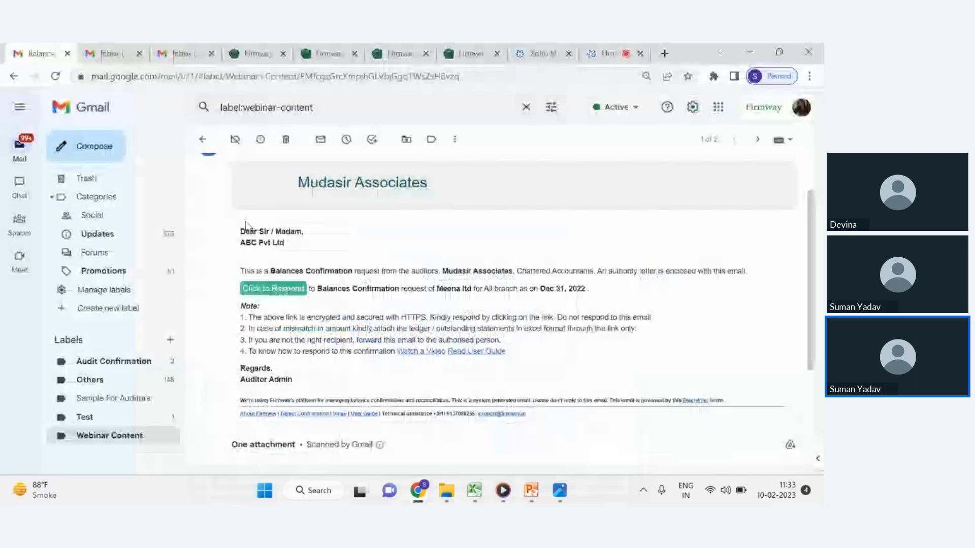
scroll(113, 203, "up", 4)
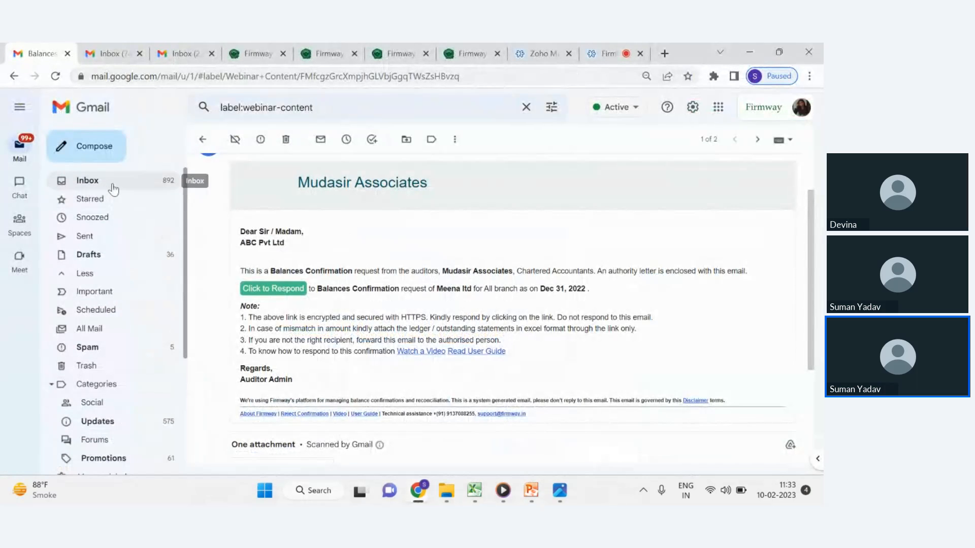
left_click(112, 183)
left_click(404, 172)
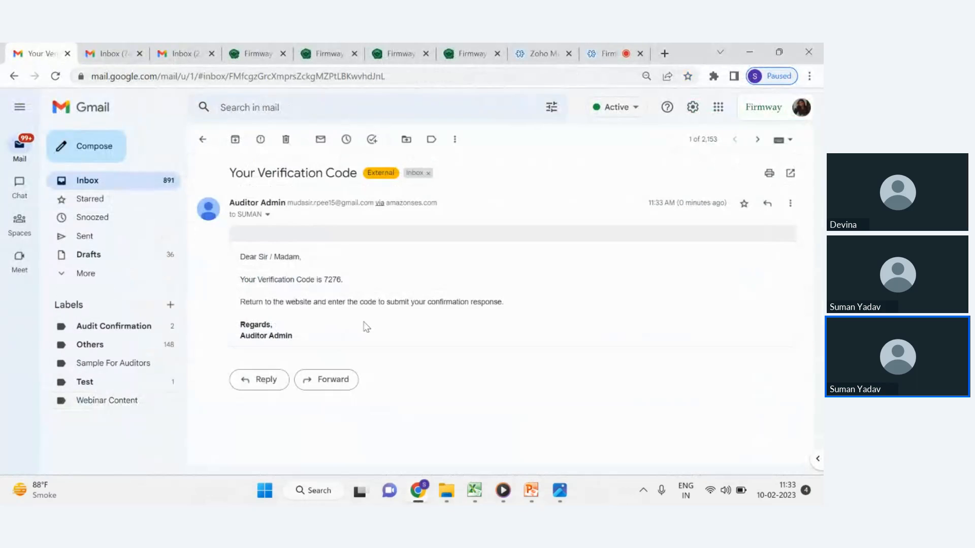
double_click(332, 279)
Return to the response form, paste the verification code and validate it.
key("alt+Tab")
left_click(657, 238)
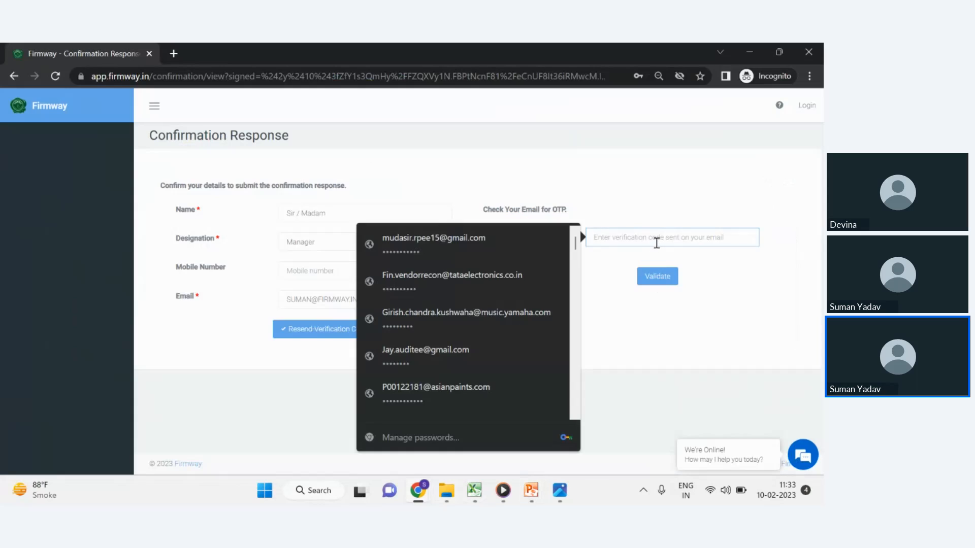
key("ctrl+v")
left_click(658, 279)
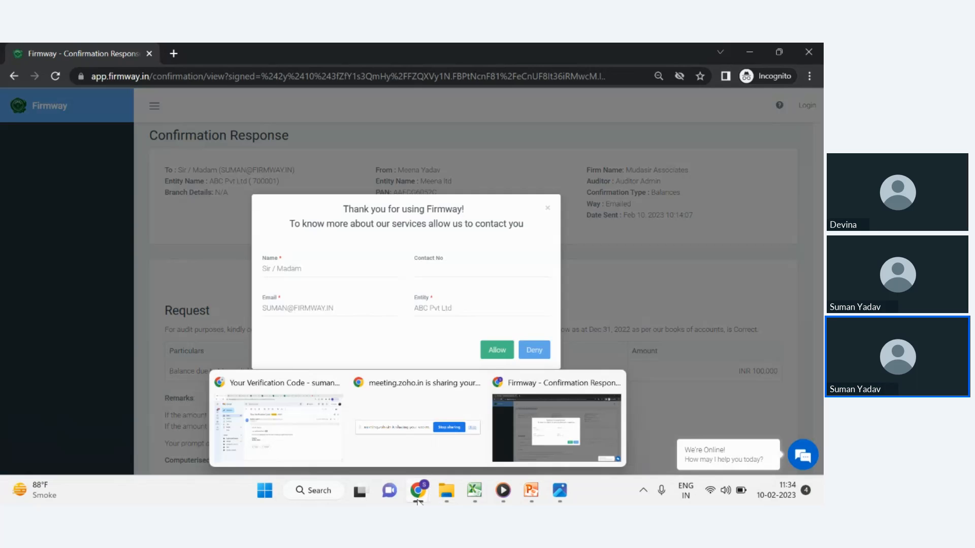
Close the contact permission dialog and review the submitted confirmation response.
left_click(546, 210)
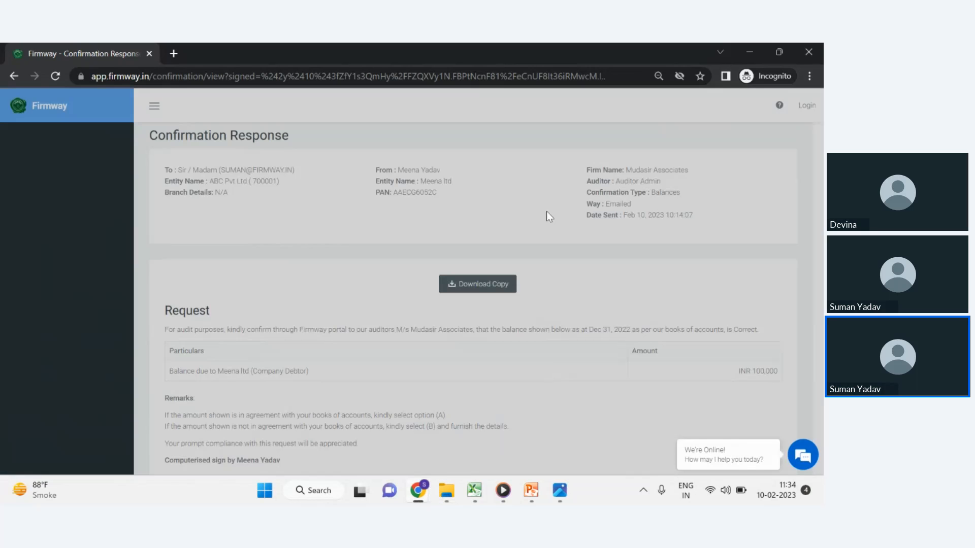
scroll(432, 256, "down", 1)
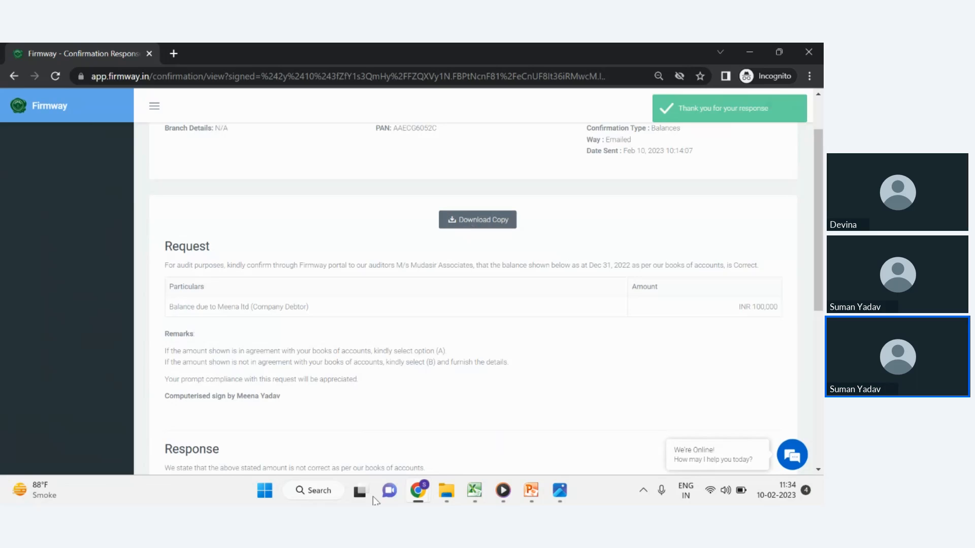
Switch back to the auditor's Firmway tab and open the ML-0342 audit report from Track Confirmations.
mouse_move(417, 490)
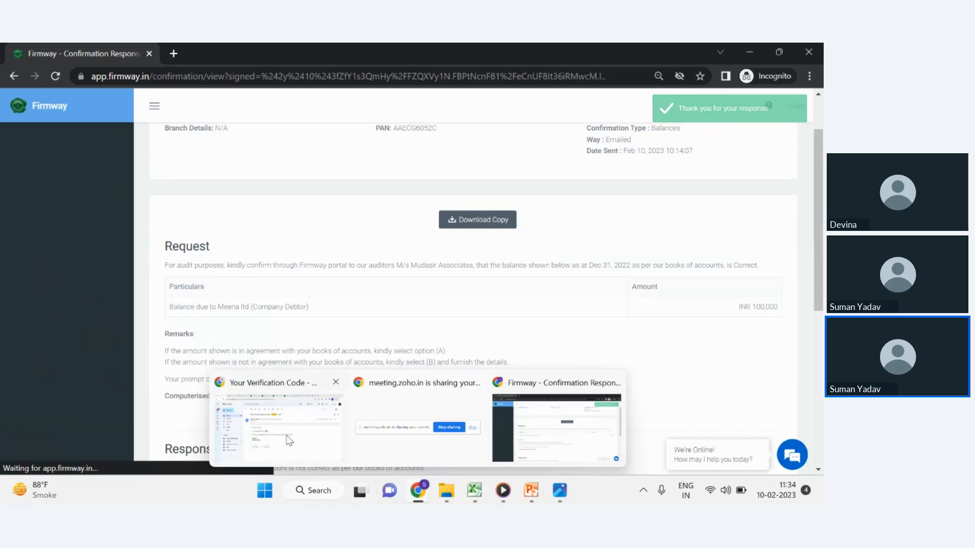
left_click(274, 422)
left_click(248, 46)
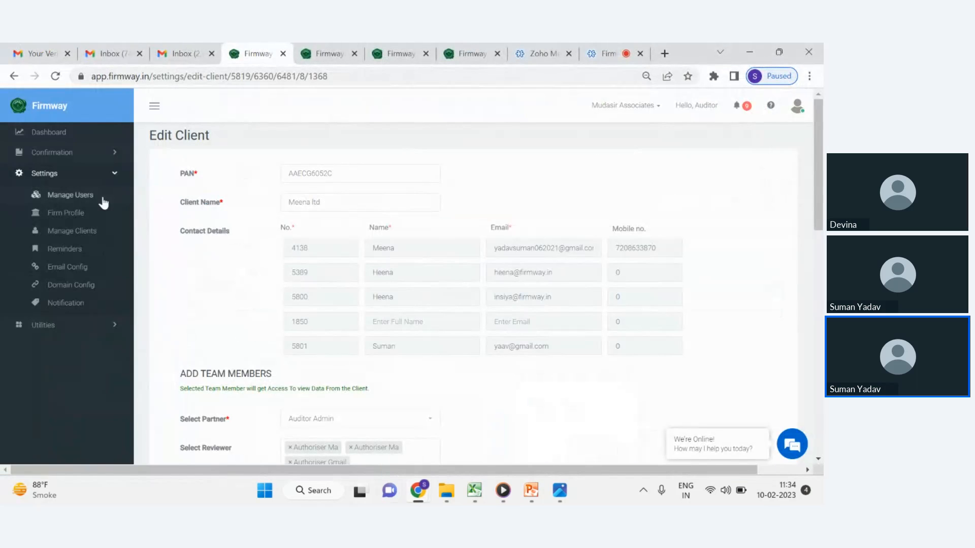
left_click(60, 155)
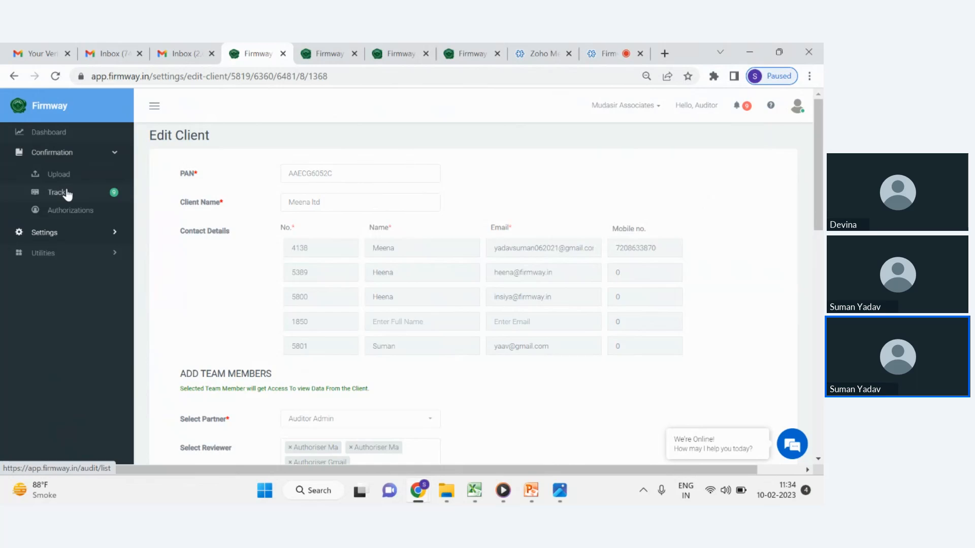
left_click(67, 195)
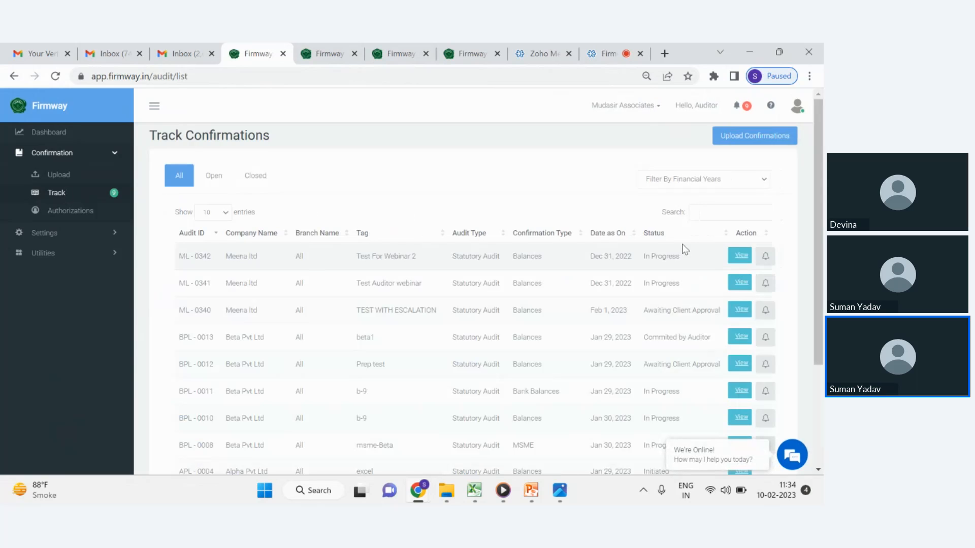
left_click(730, 262)
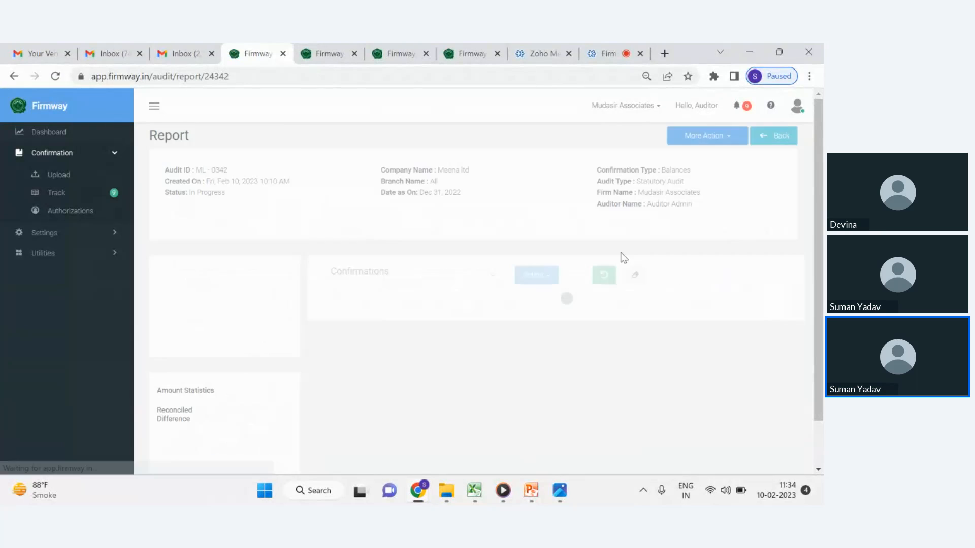
Examine the audit report's confirmations table, its batch actions and per-row action columns.
scroll(429, 296, "down", 1)
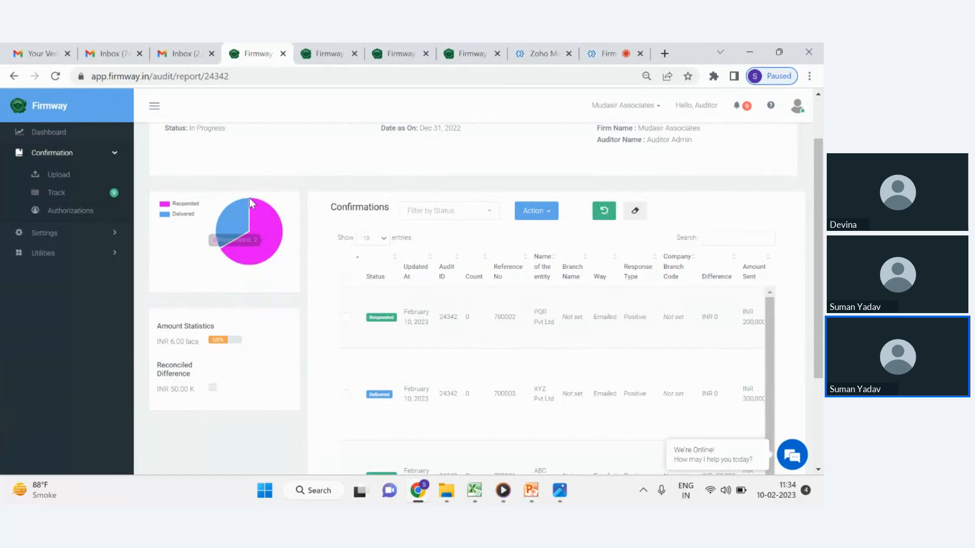
left_click(517, 215)
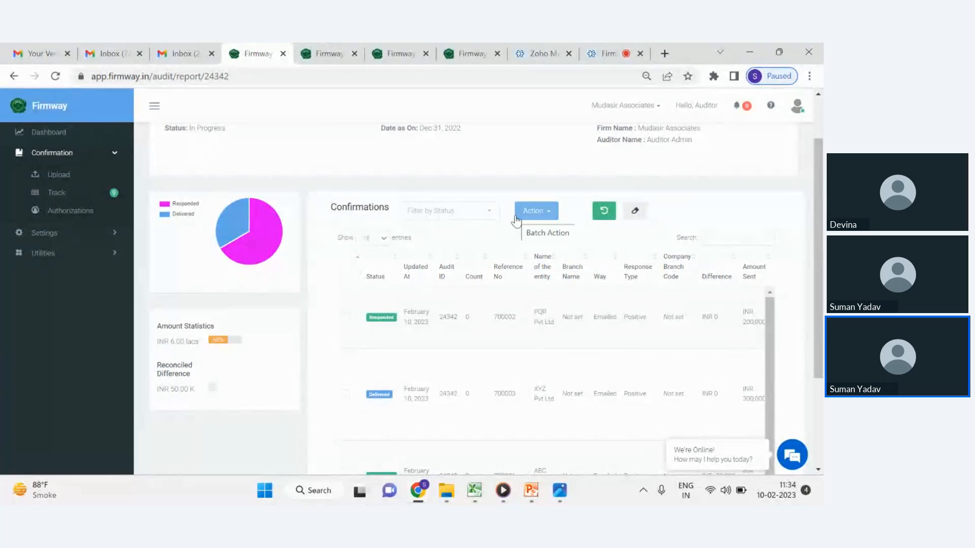
left_click(516, 220)
scroll(336, 209, "up", 1)
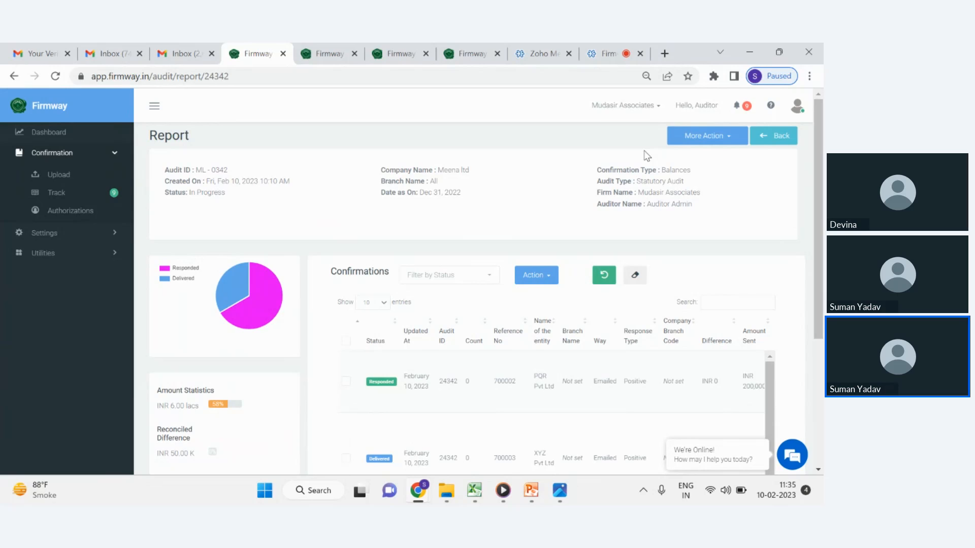
left_click(60, 237)
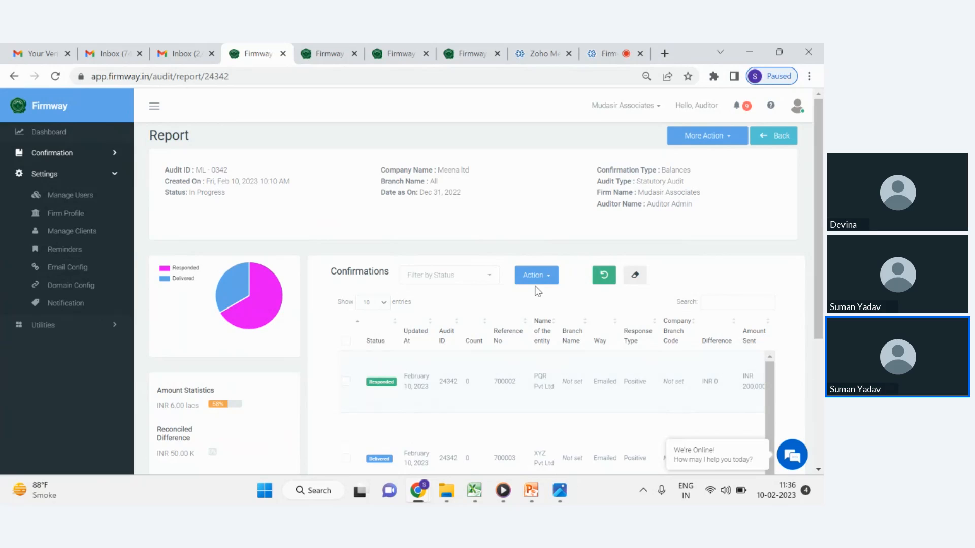
mouse_move(228, 288)
scroll(460, 346, "down", 1)
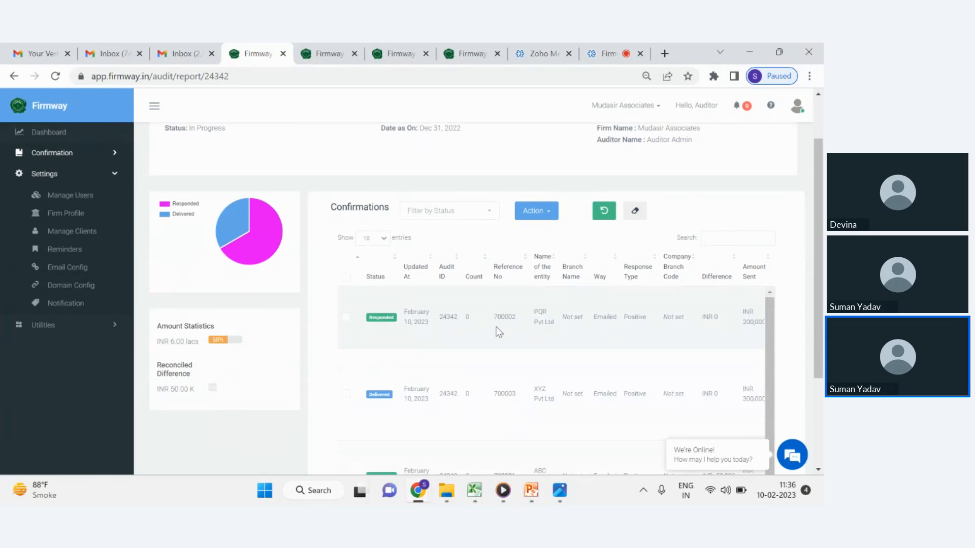
scroll(499, 332, "right", 2)
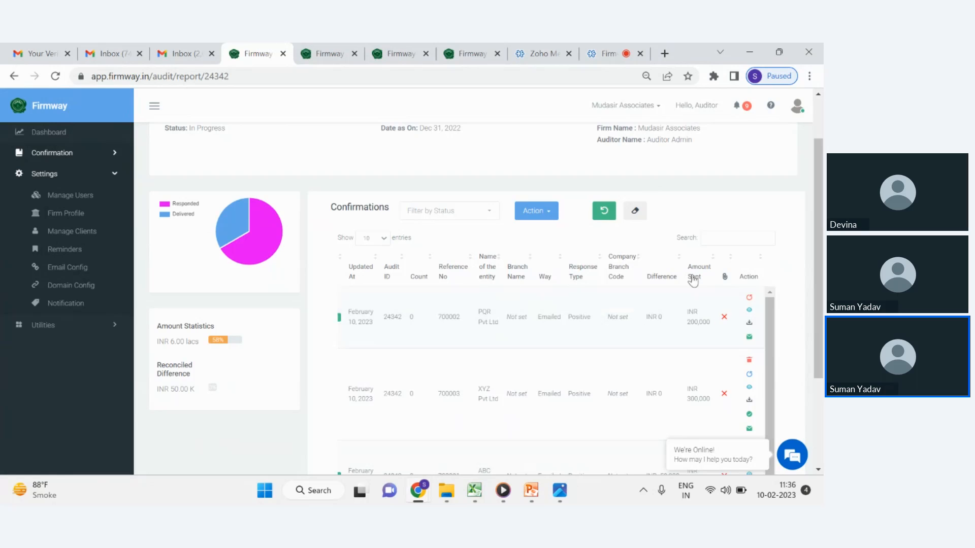
scroll(815, 277, "up", 2)
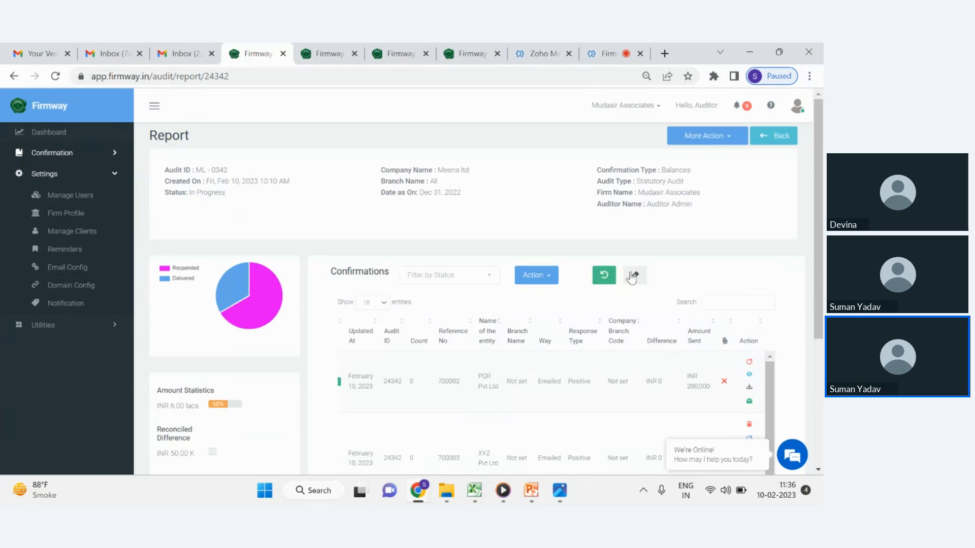
Download the Summary Report for the audit from the More Action options.
left_click(726, 135)
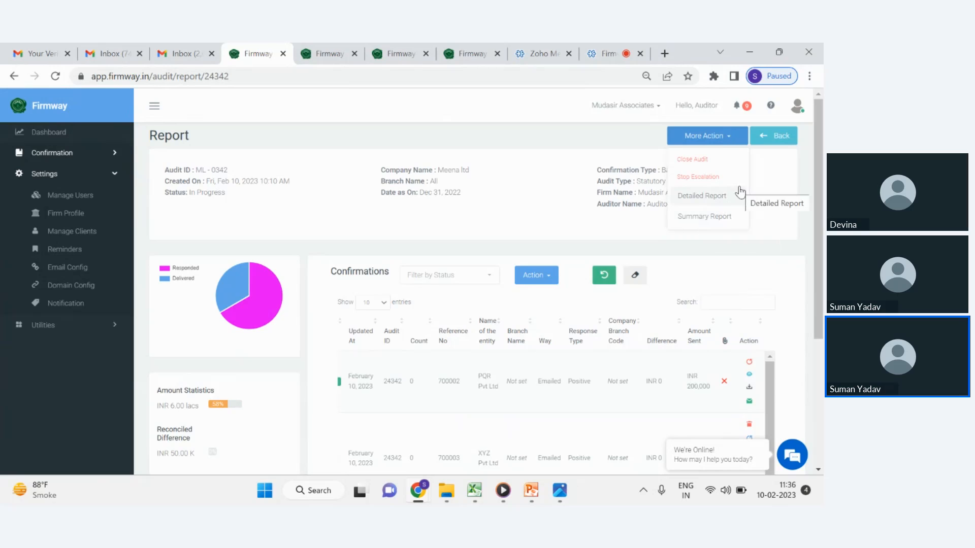
left_click(719, 216)
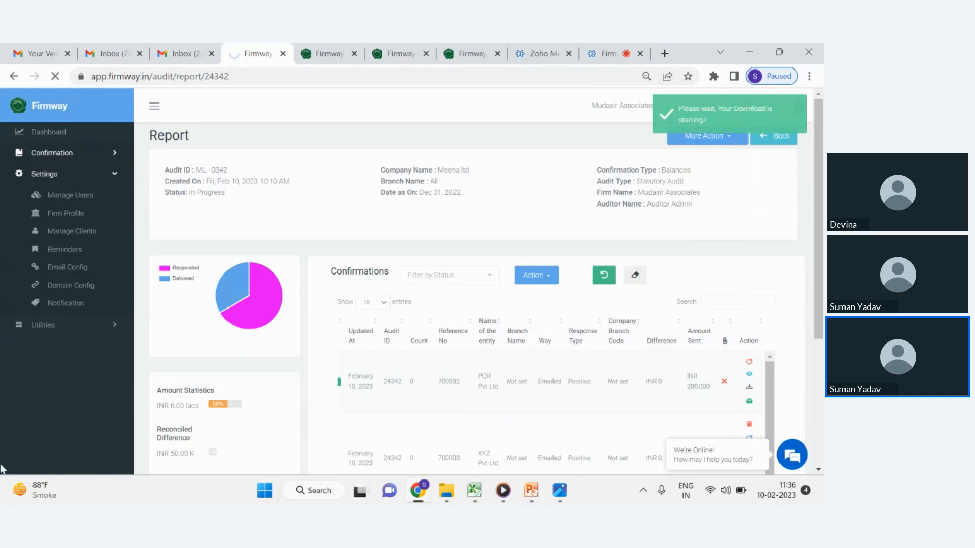
left_click(735, 144)
left_click(494, 158)
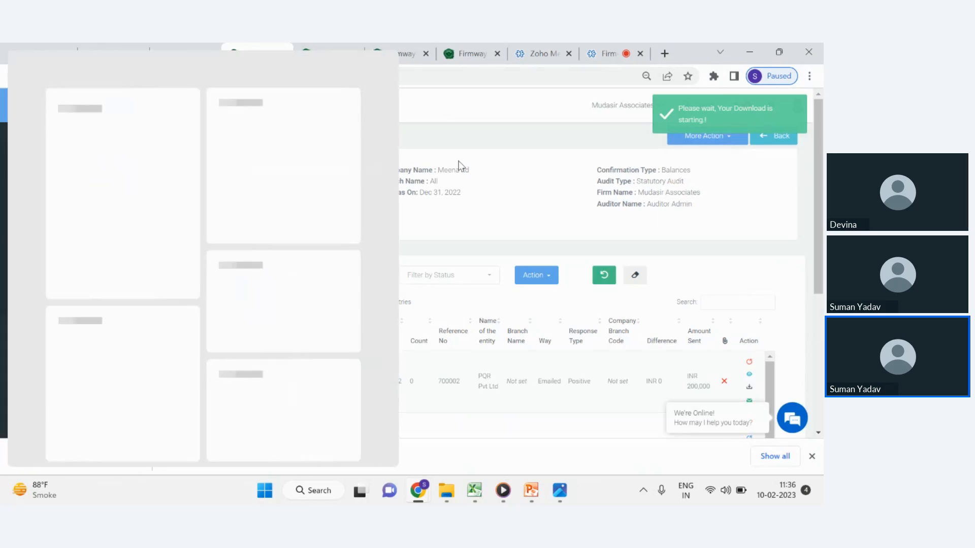
left_click(28, 493)
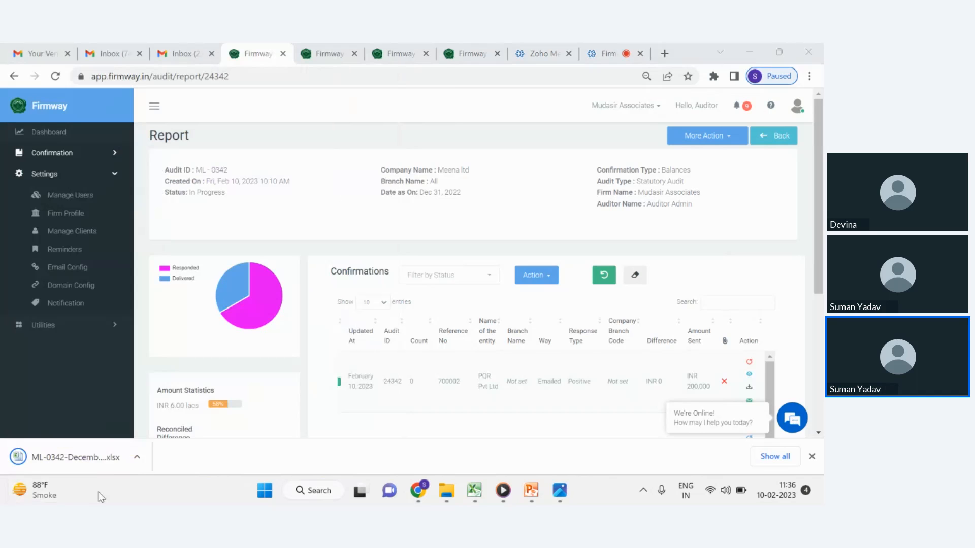
left_click(719, 133)
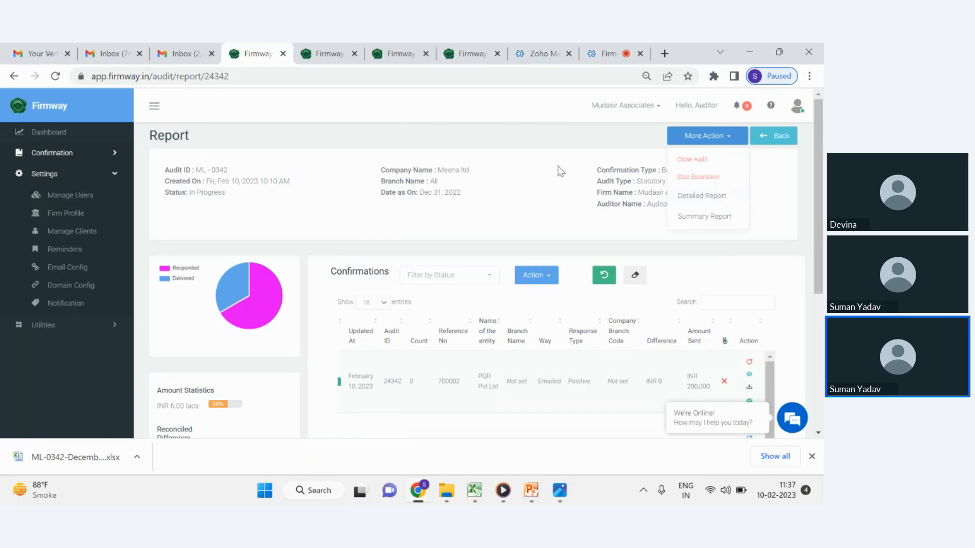
left_click(574, 162)
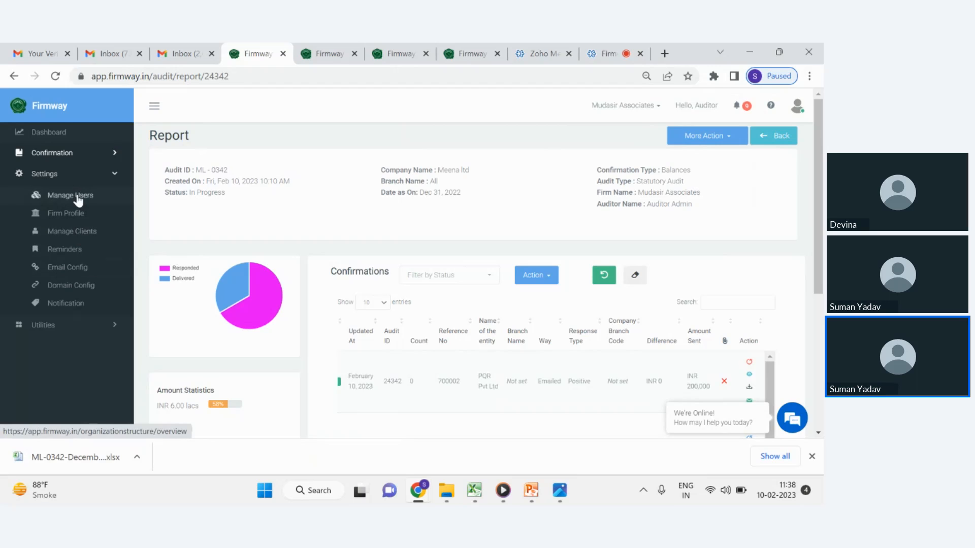
Open the Upload Confirmations page and return to the Track Confirmations list.
left_click(48, 158)
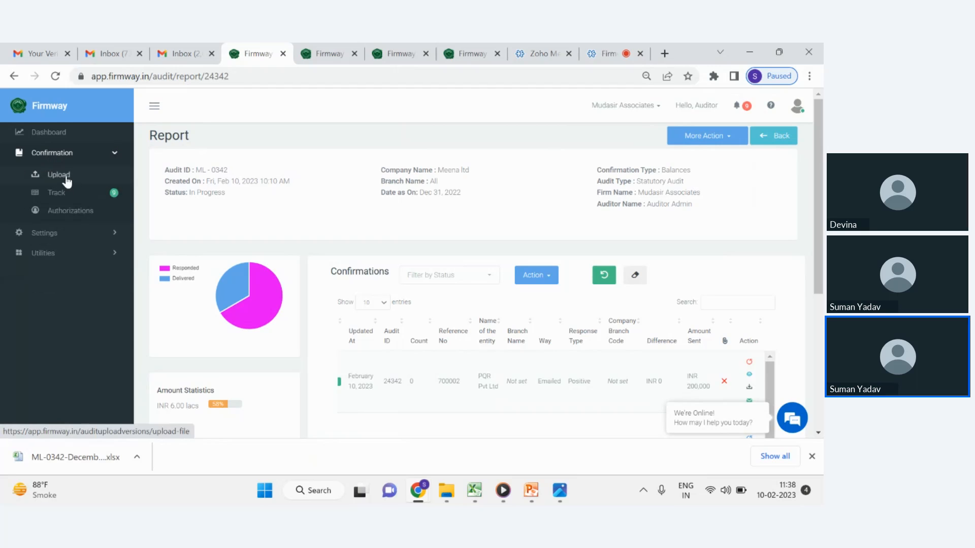
left_click(66, 193)
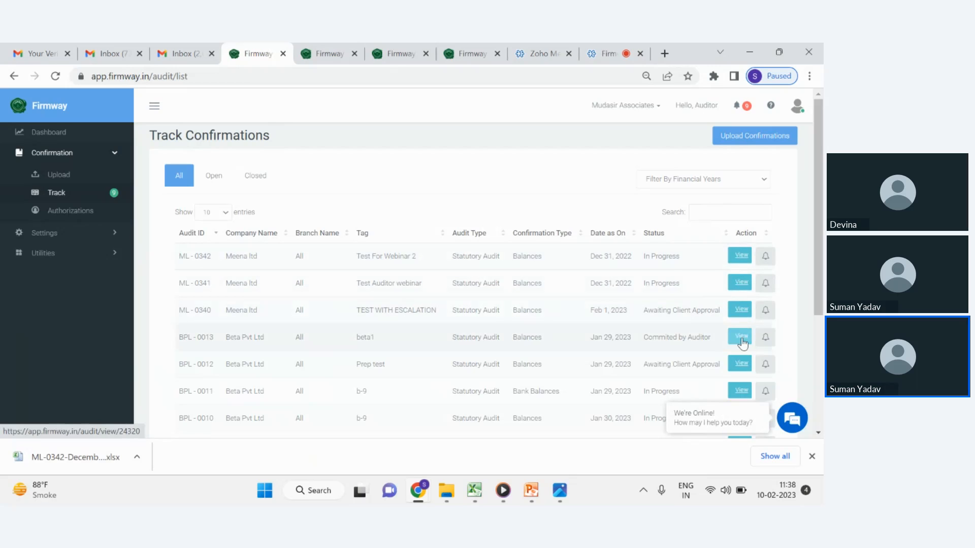
left_click(82, 177)
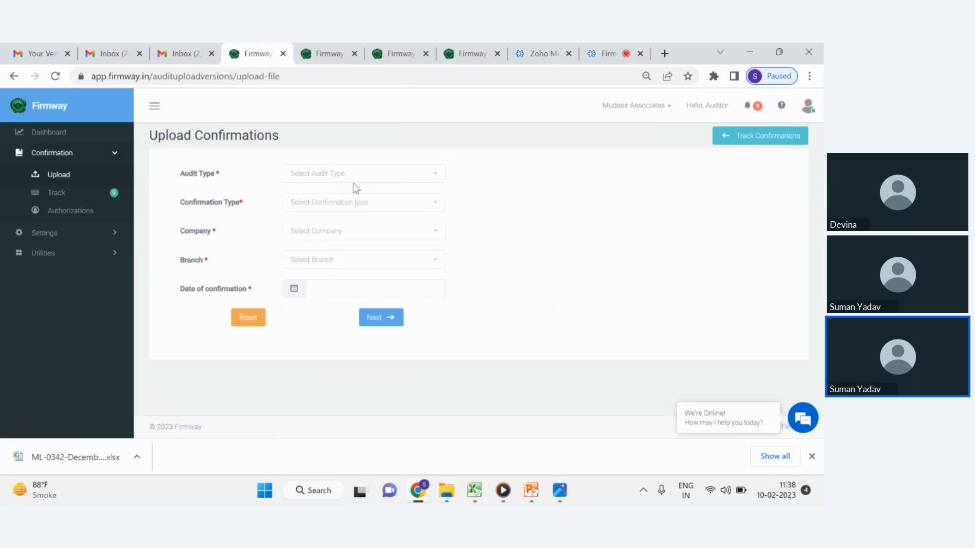
left_click(104, 198)
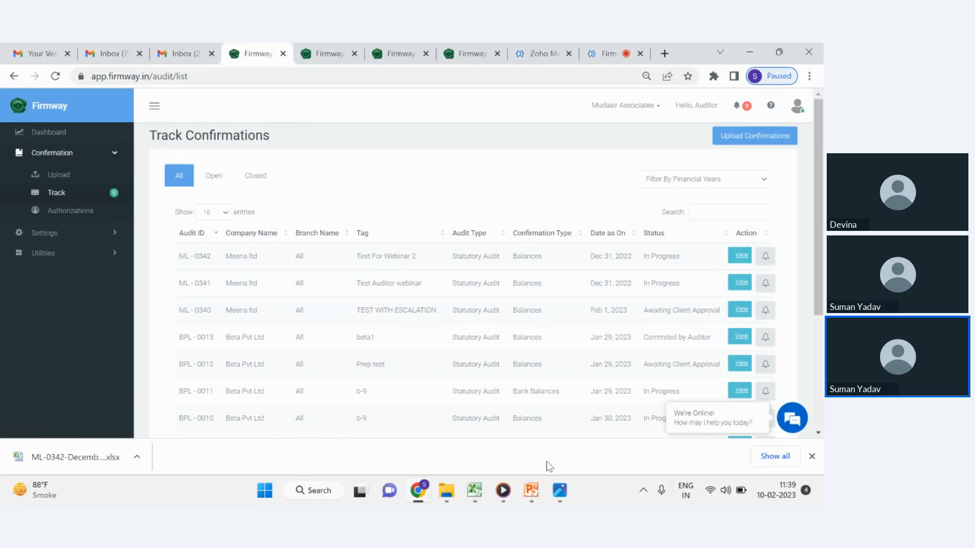
Switch to Media Player and play through the 'How to send confirmation' video's upload and settings sections.
left_click(503, 491)
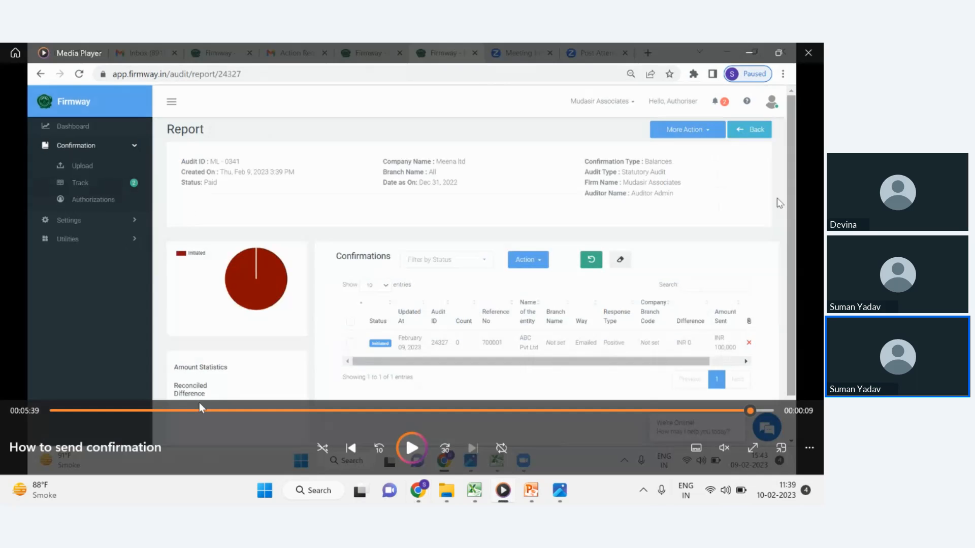
left_click(184, 410)
left_click(411, 448)
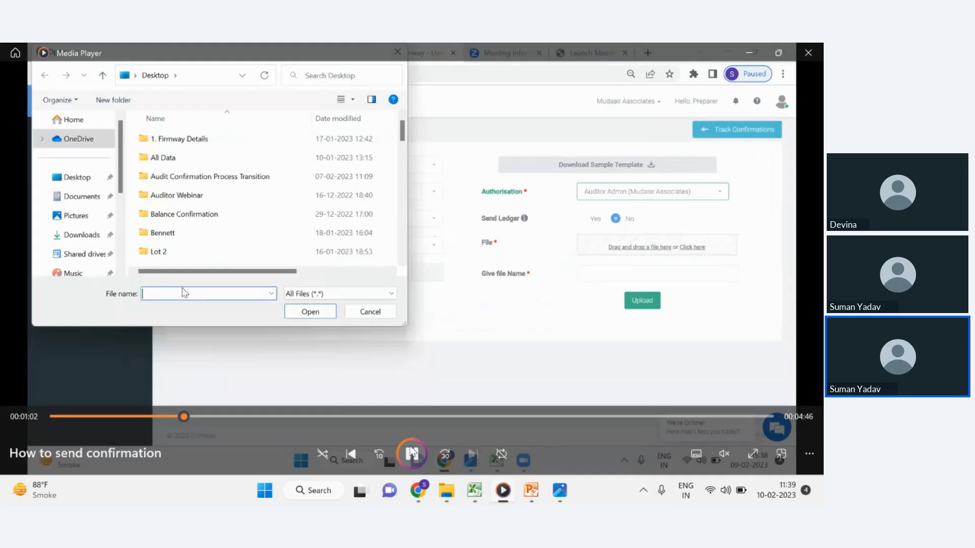
left_click(207, 410)
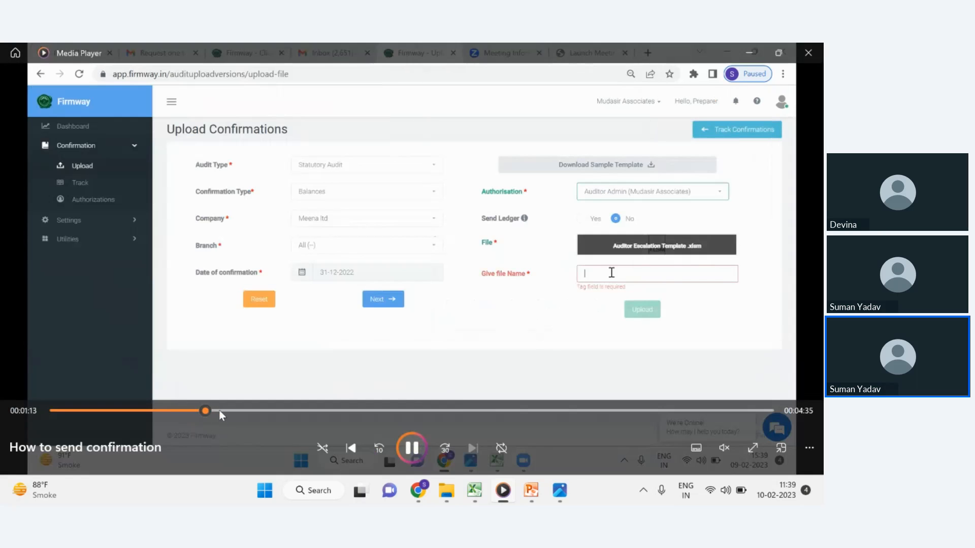
left_click(223, 410)
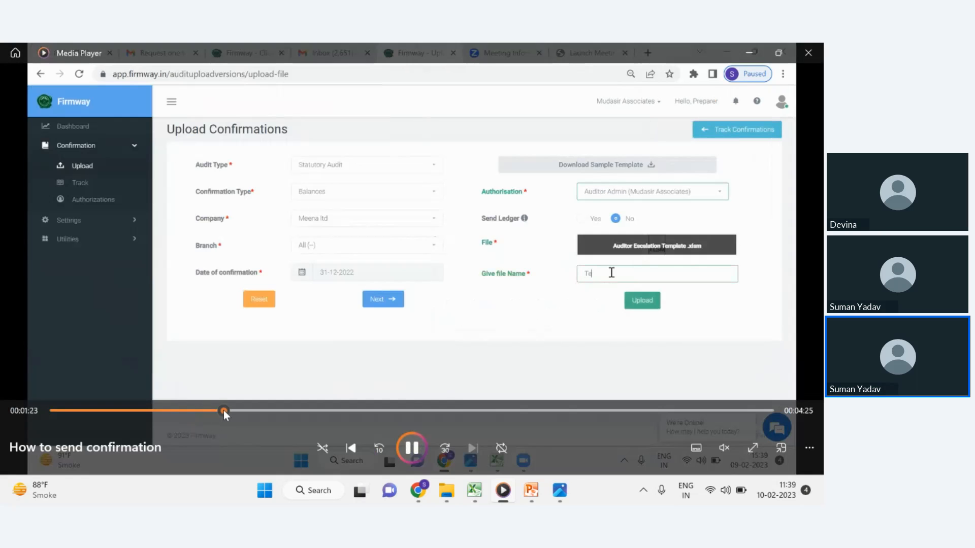
left_click(266, 410)
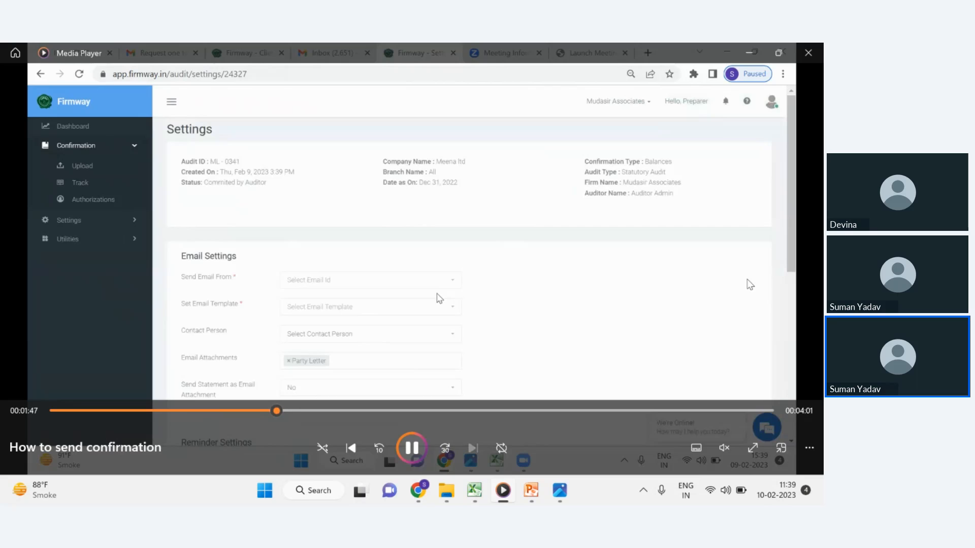
left_click(411, 447)
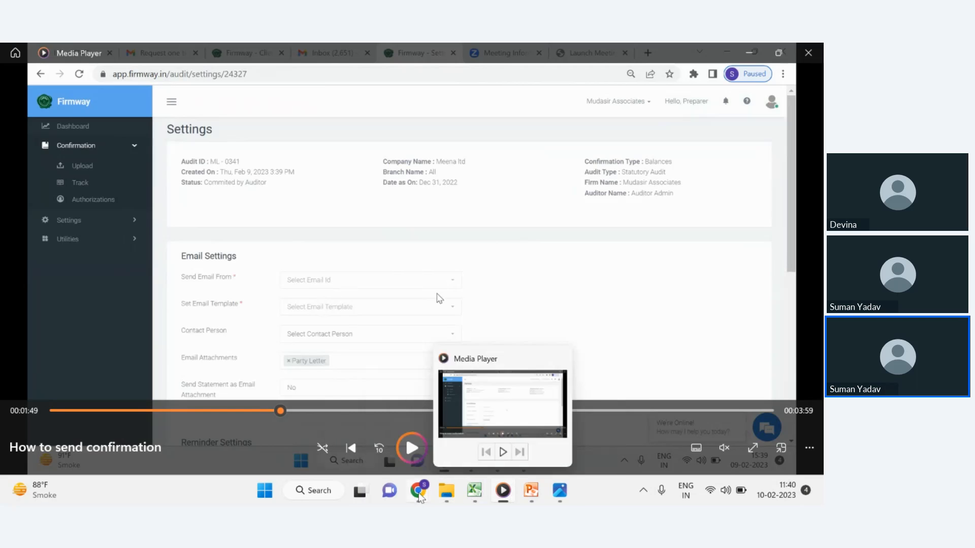
Open User Rewards.pptx from the Audit Webinar folder and move to the second slide.
mouse_move(418, 490)
left_click(312, 432)
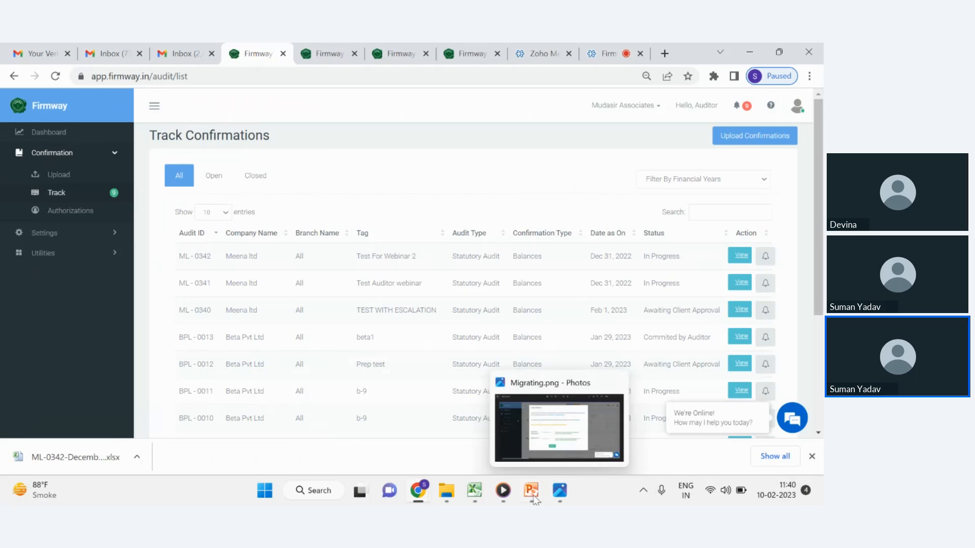
mouse_move(531, 500)
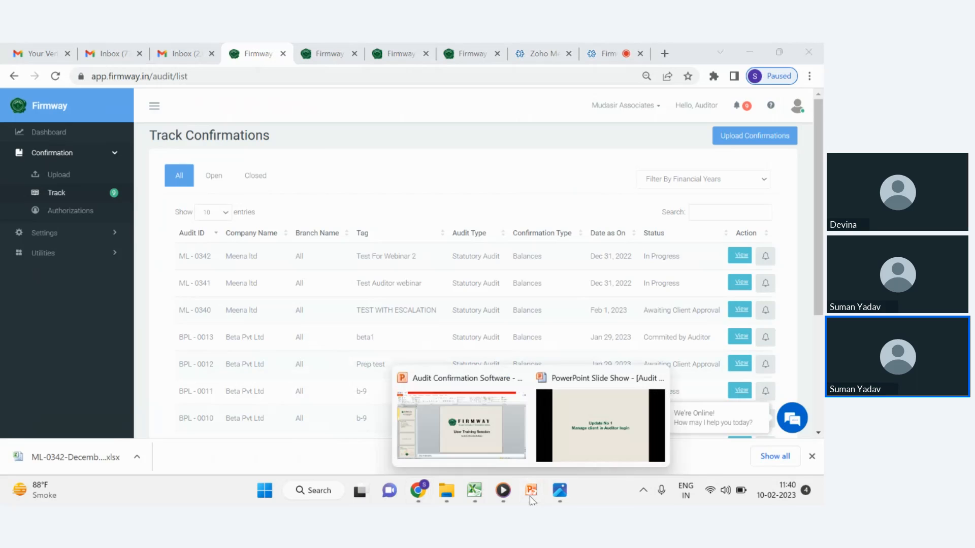
left_click(443, 500)
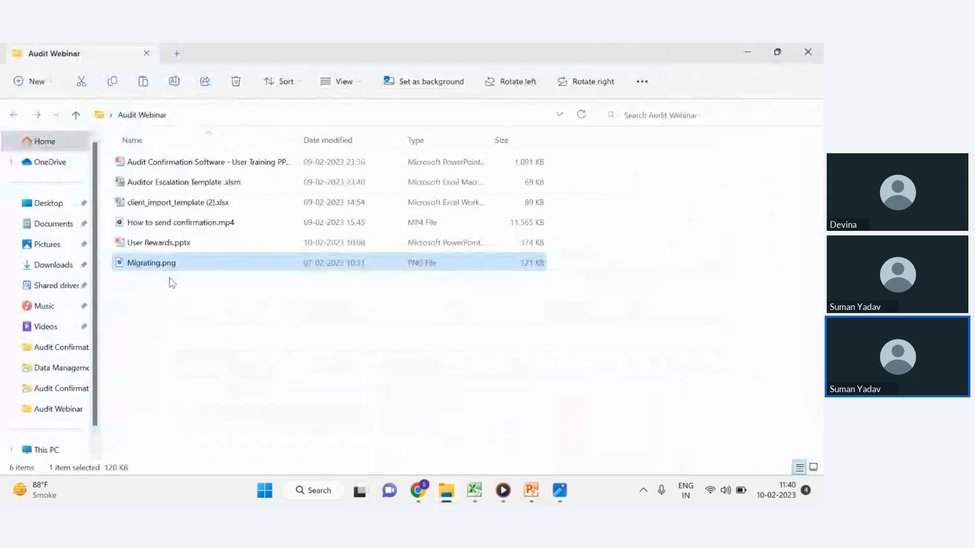
double_click(164, 248)
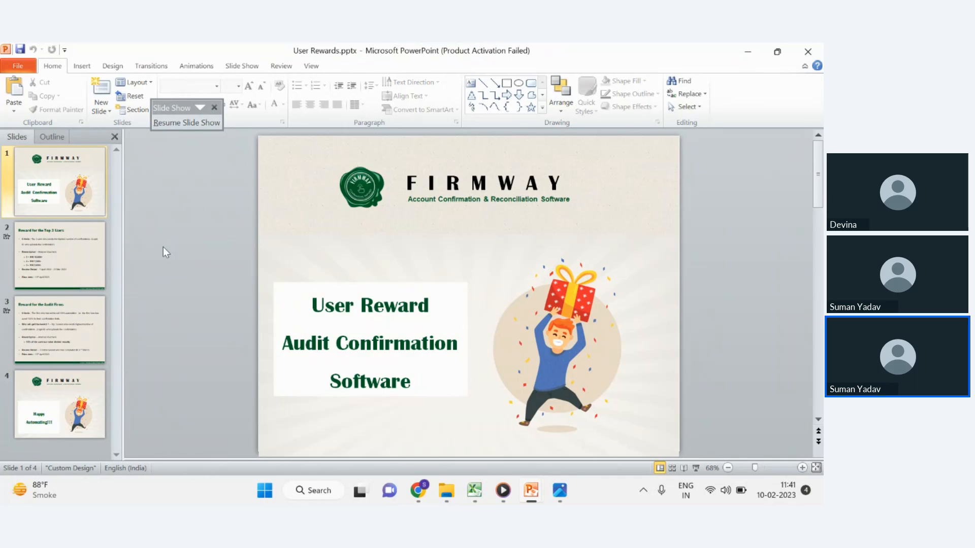
scroll(163, 247, "down", 1)
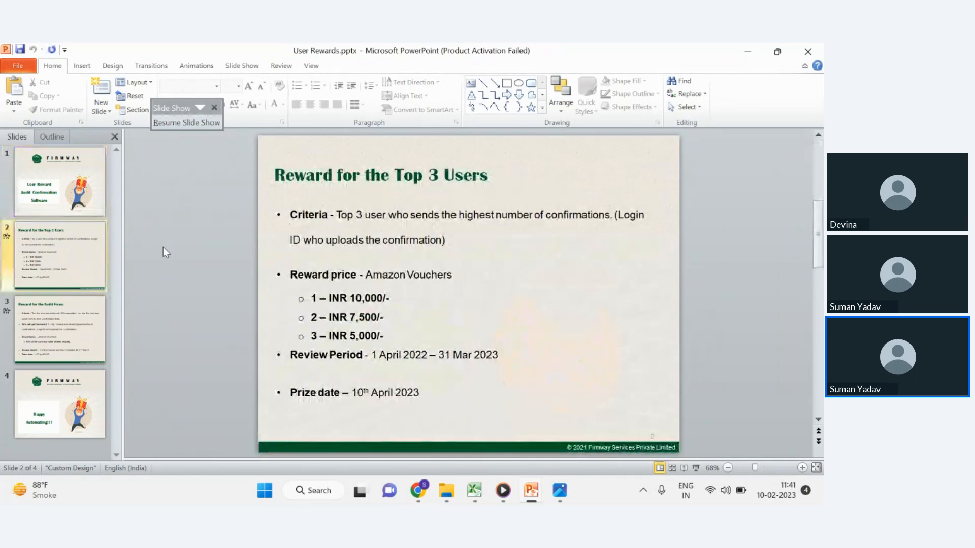